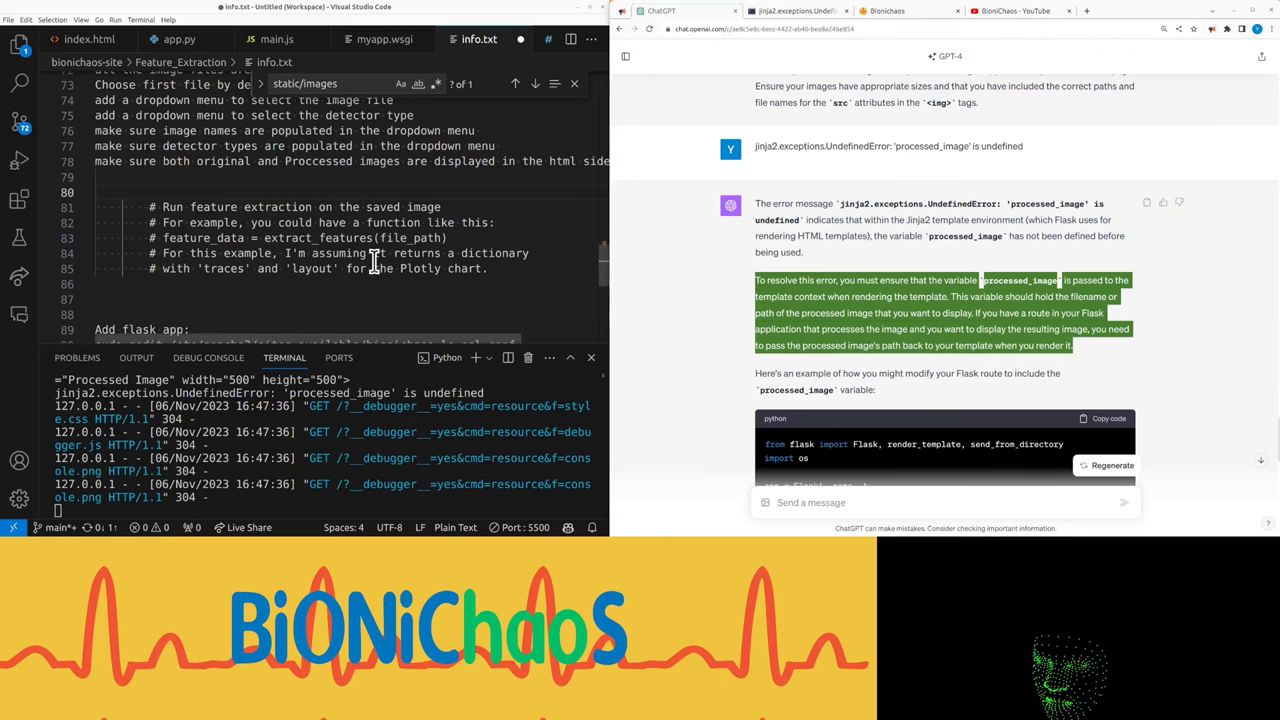
Review the processed_image UndefinedError, then open app.py in a widened editor beside ChatGPT
scroll(372, 258, up, 1)
scroll(372, 258, up, 5)
click(790, 11)
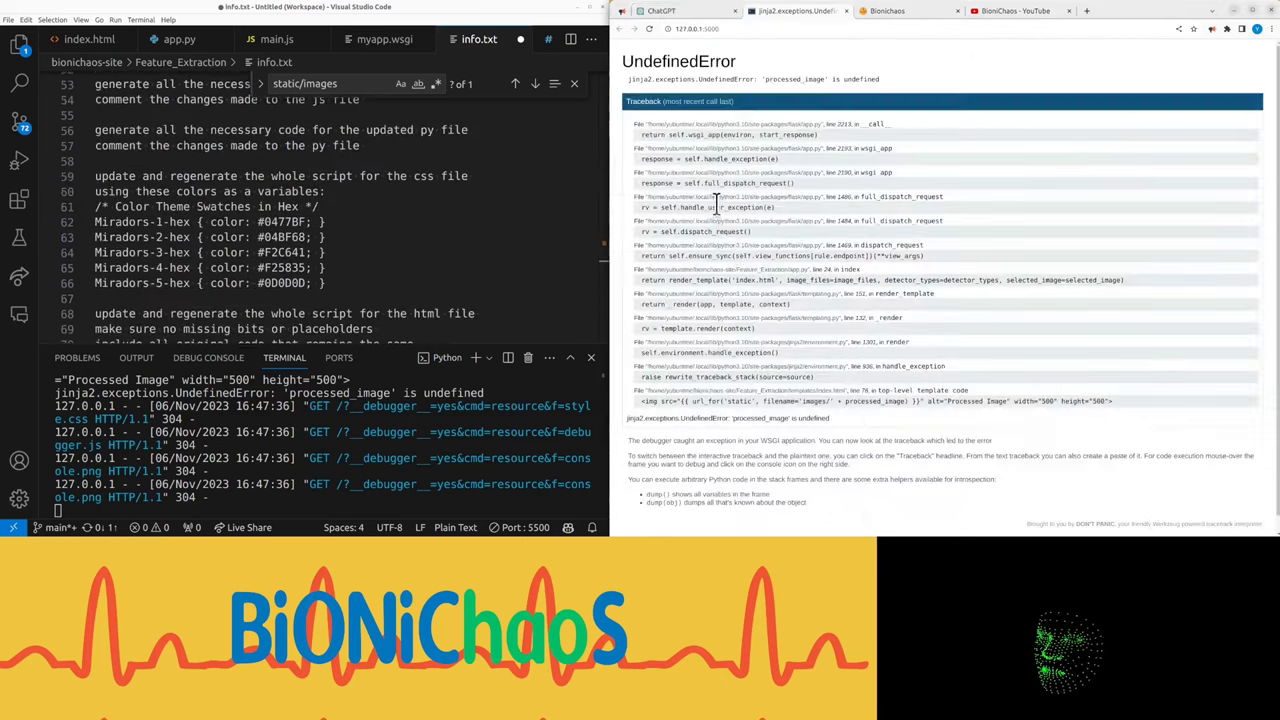
click(660, 12)
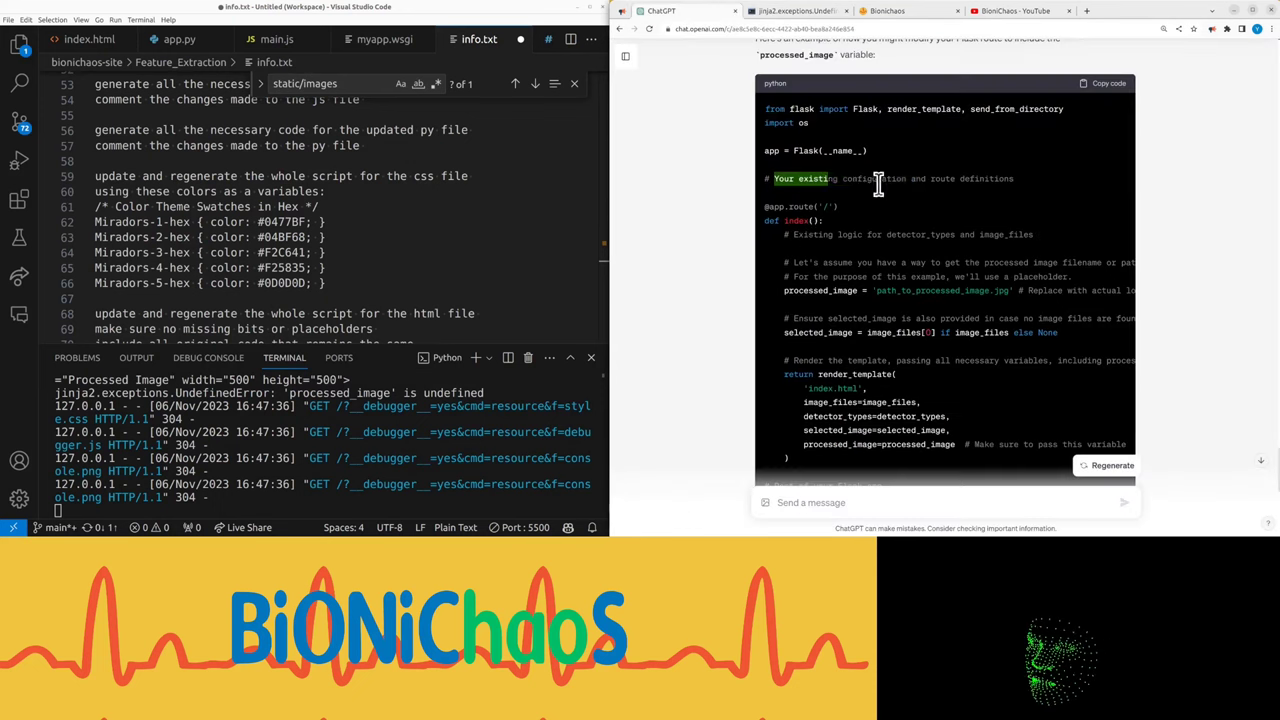
click(175, 39)
click(279, 258)
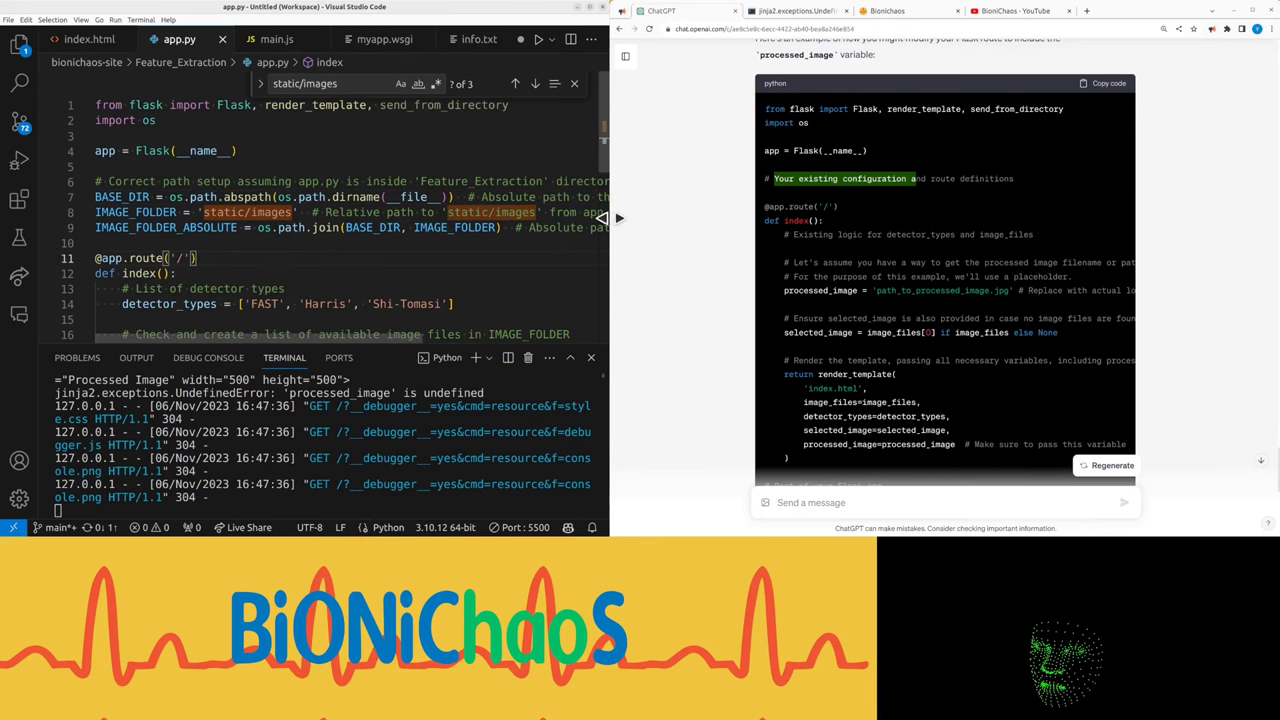
drag(609, 219, 790, 219)
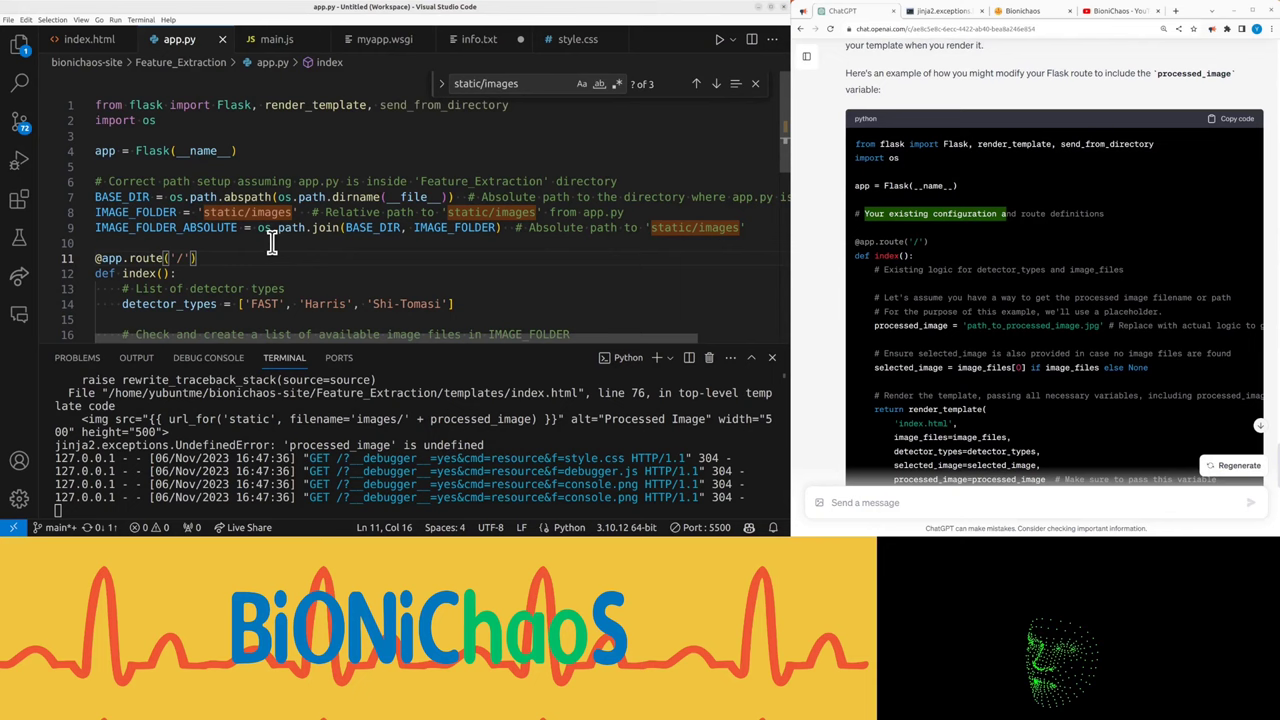
scroll(209, 240, down, 2)
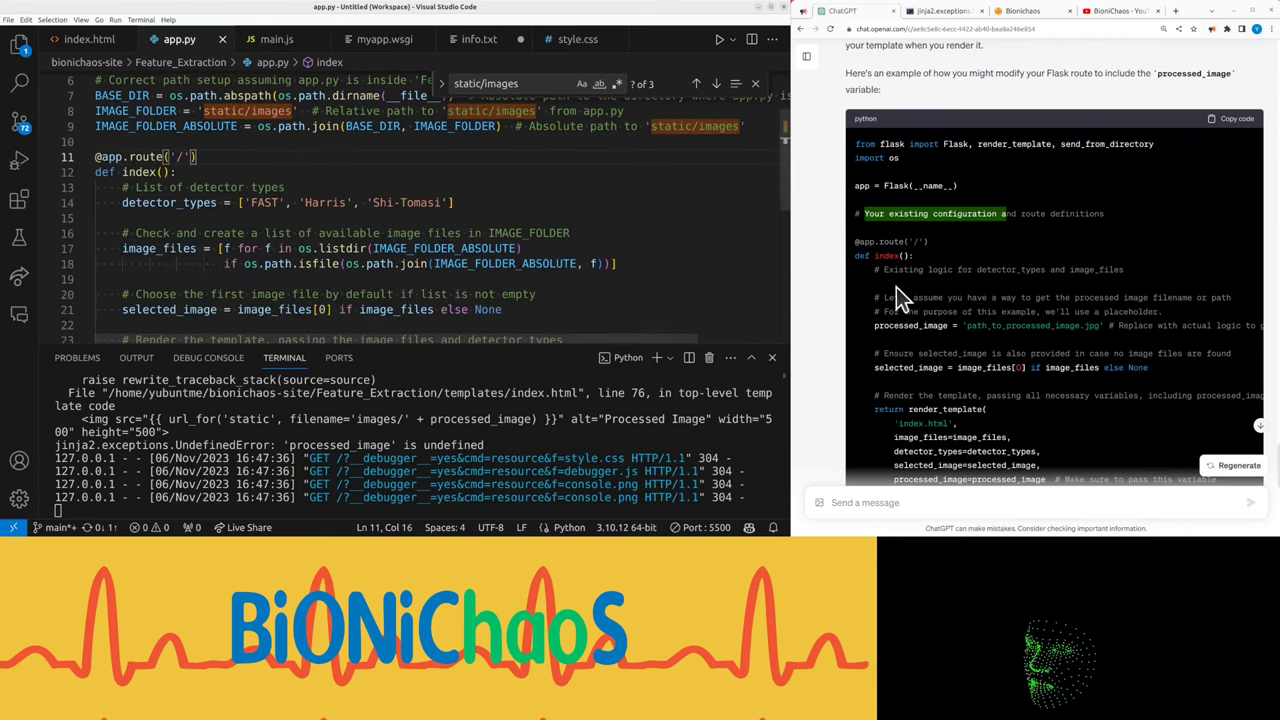
Paste ChatGPT's three processed_image placeholder lines into app.py below the selected_image line
double_click(888, 325)
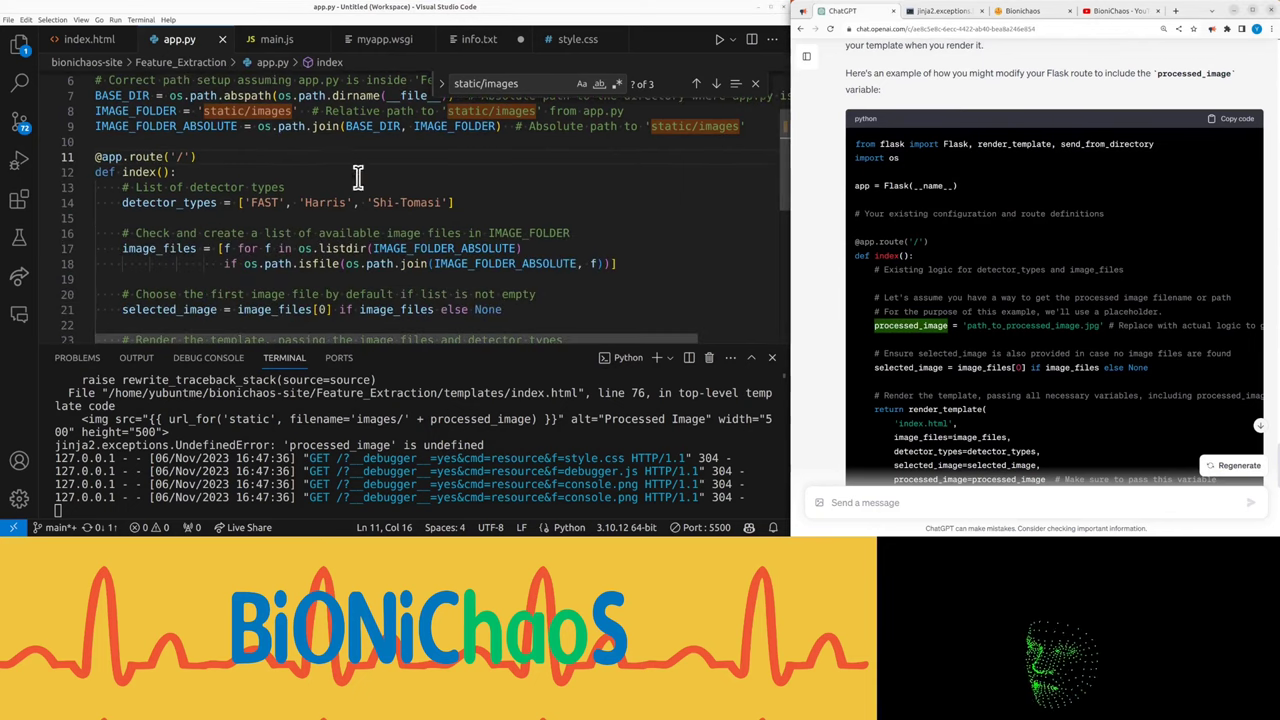
scroll(244, 222, down, 3)
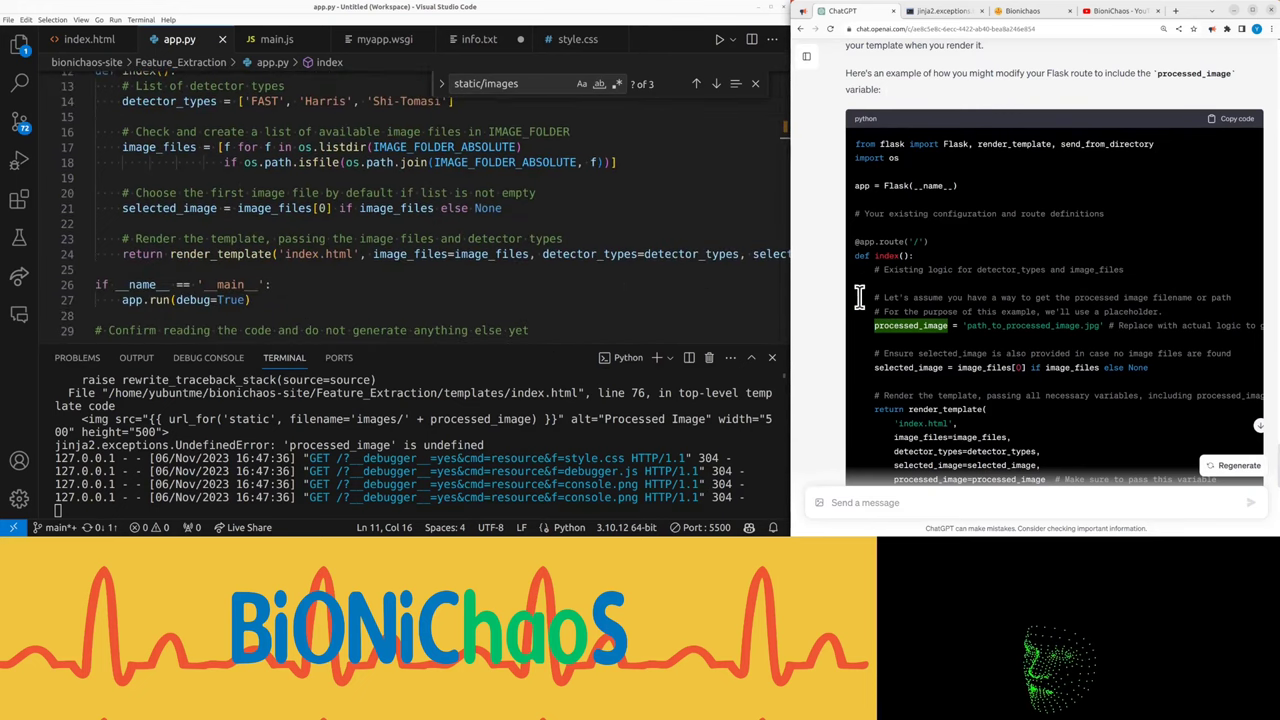
click(915, 355)
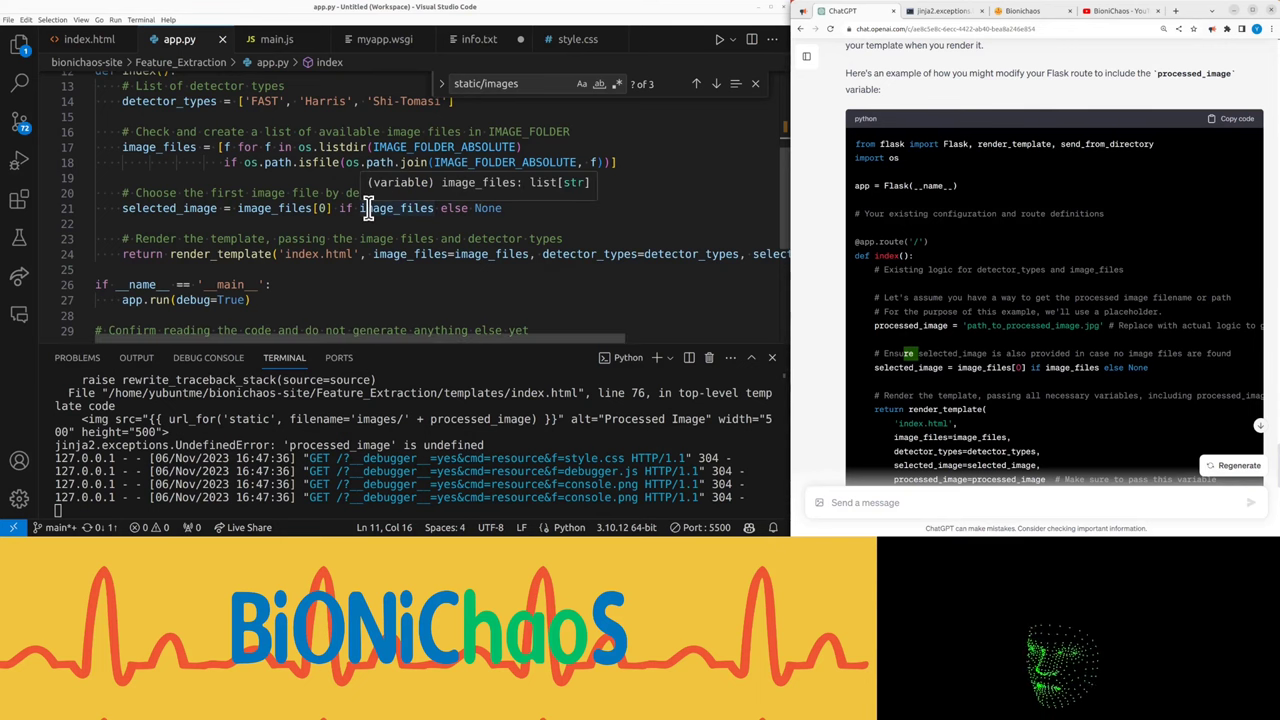
click(274, 193)
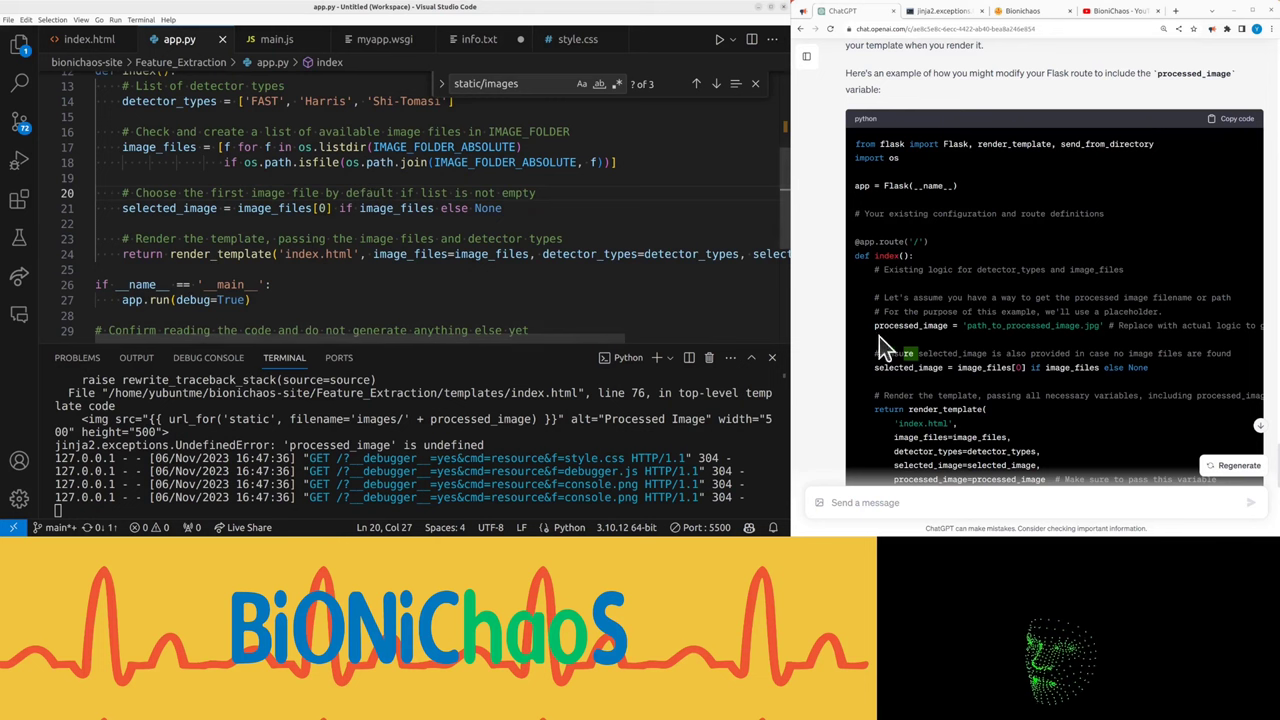
drag(884, 336, 872, 297)
key(ctrl+c)
click(170, 224)
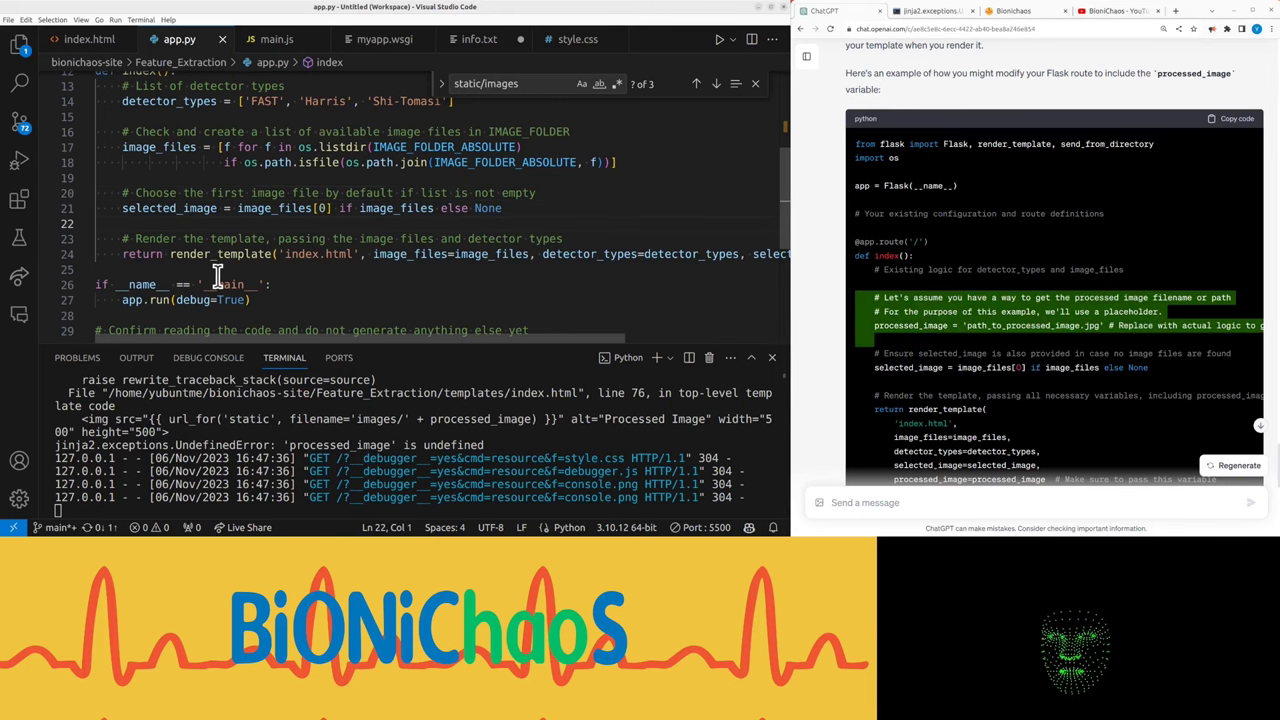
key(Return)
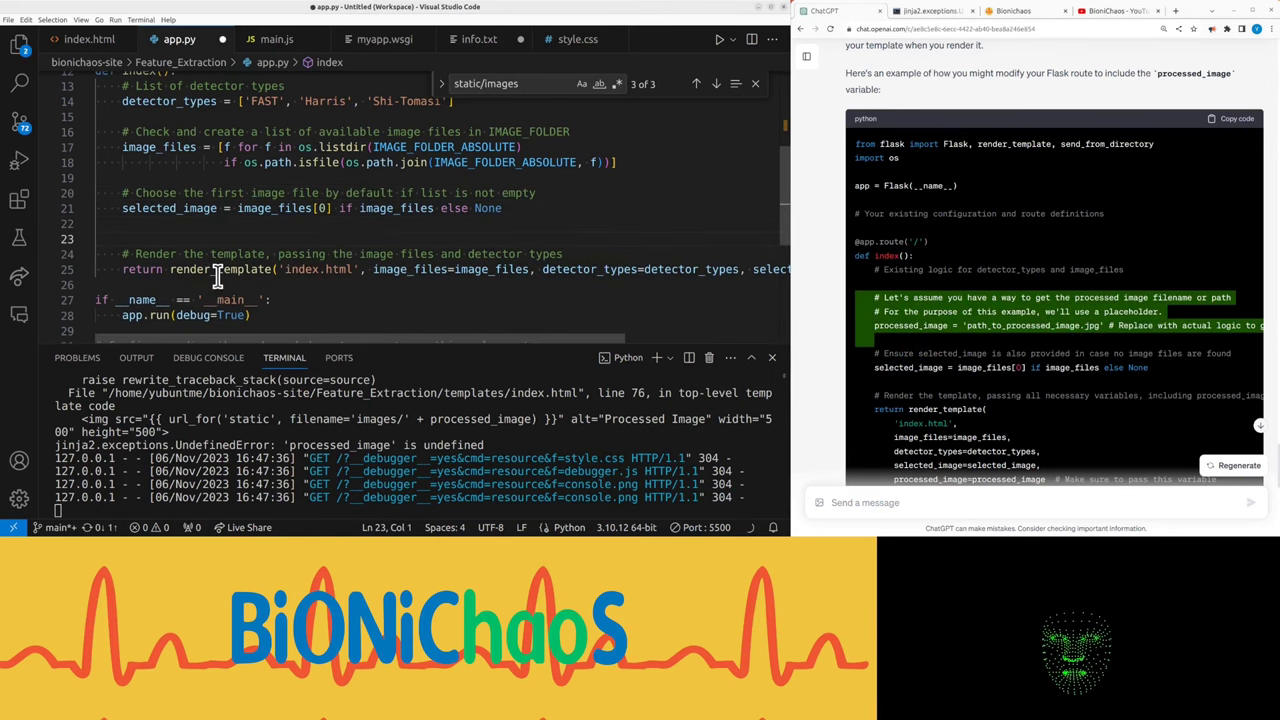
key(ctrl+v)
key(Return)
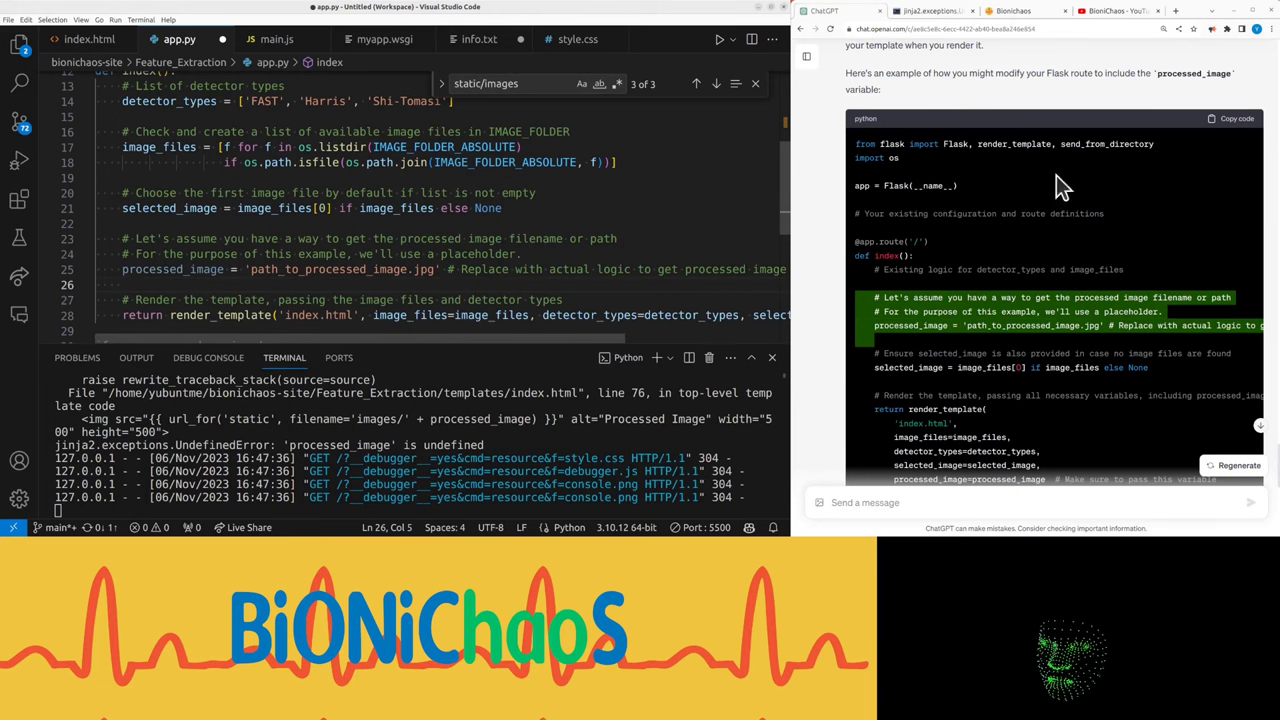
Replace app.py's old return render_template lines with ChatGPT's multi-line render_template call
scroll(955, 209, down, 2)
scroll(195, 225, down, 2)
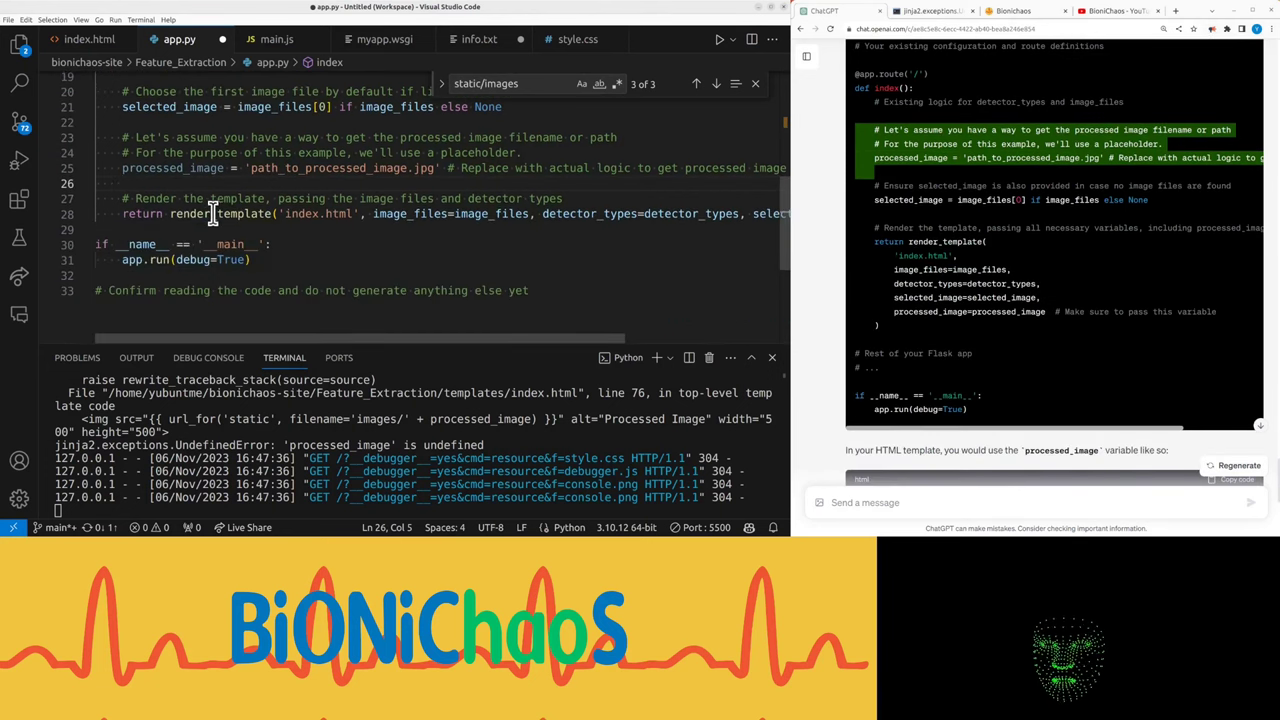
mouse_move(212, 213)
drag(874, 228, 1216, 326)
key(ctrl+c)
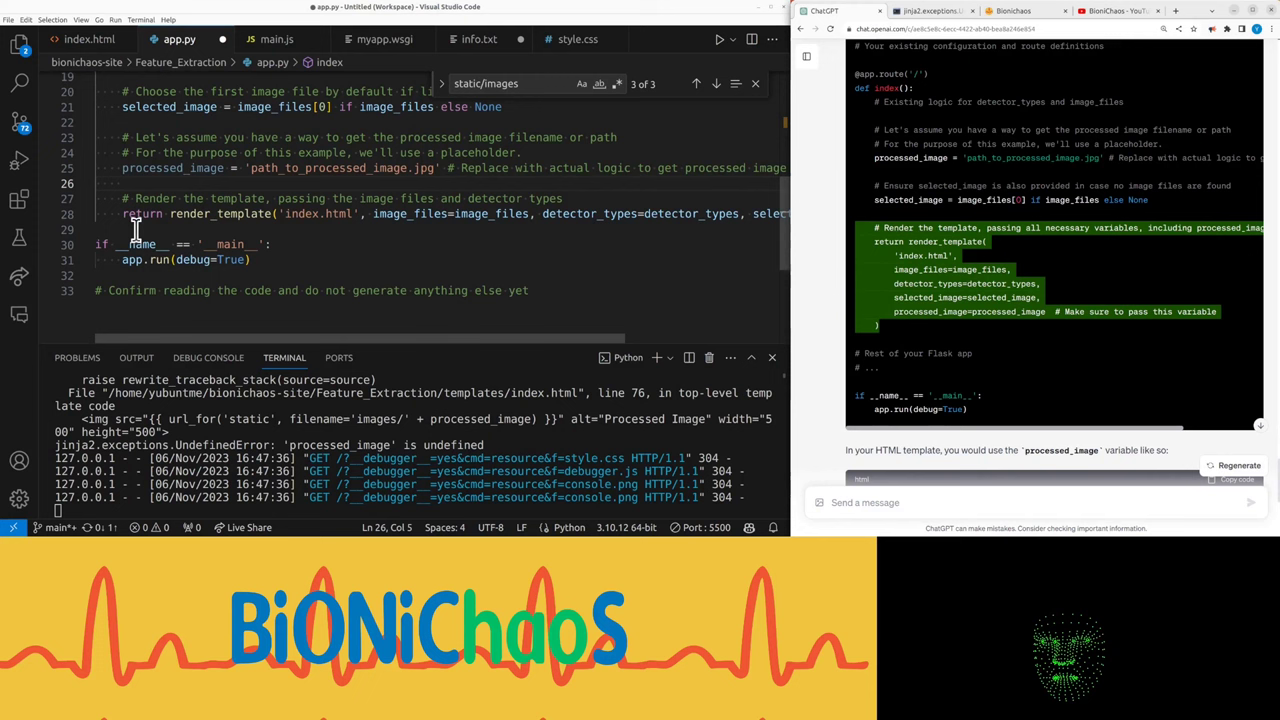
drag(110, 229, 122, 198)
key(ctrl+v)
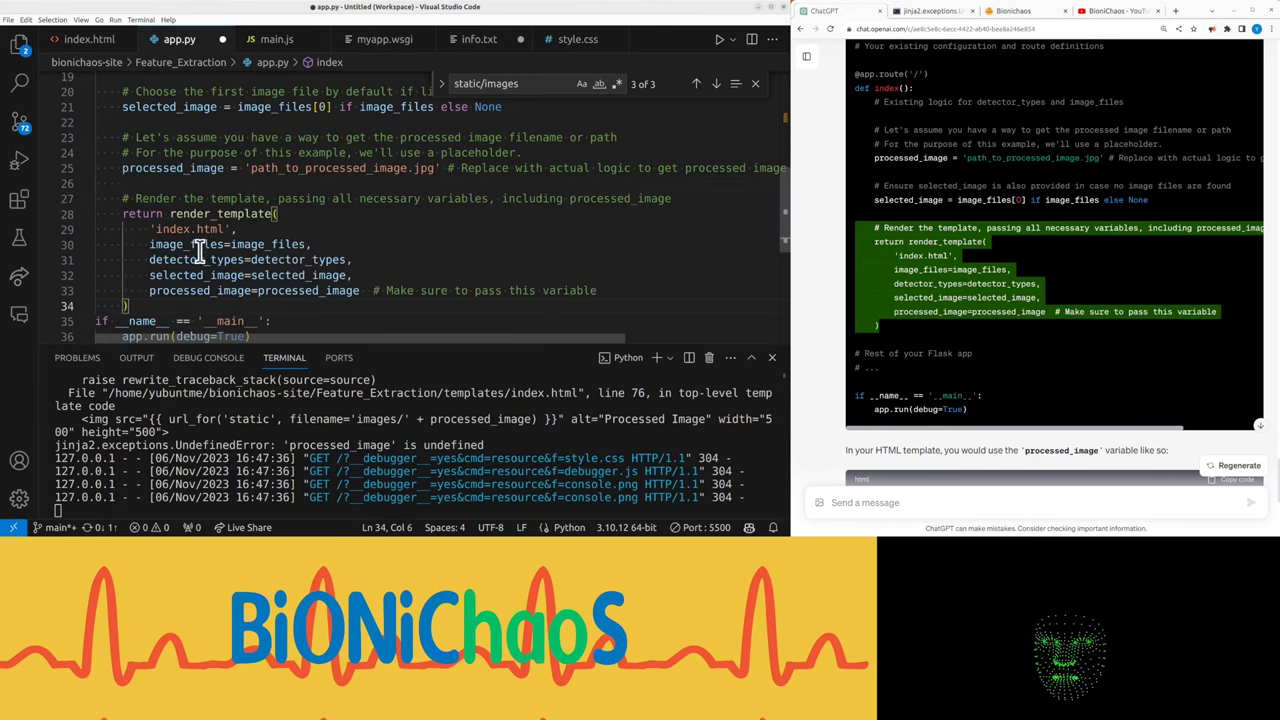
scroll(282, 252, down, 1)
key(Return)
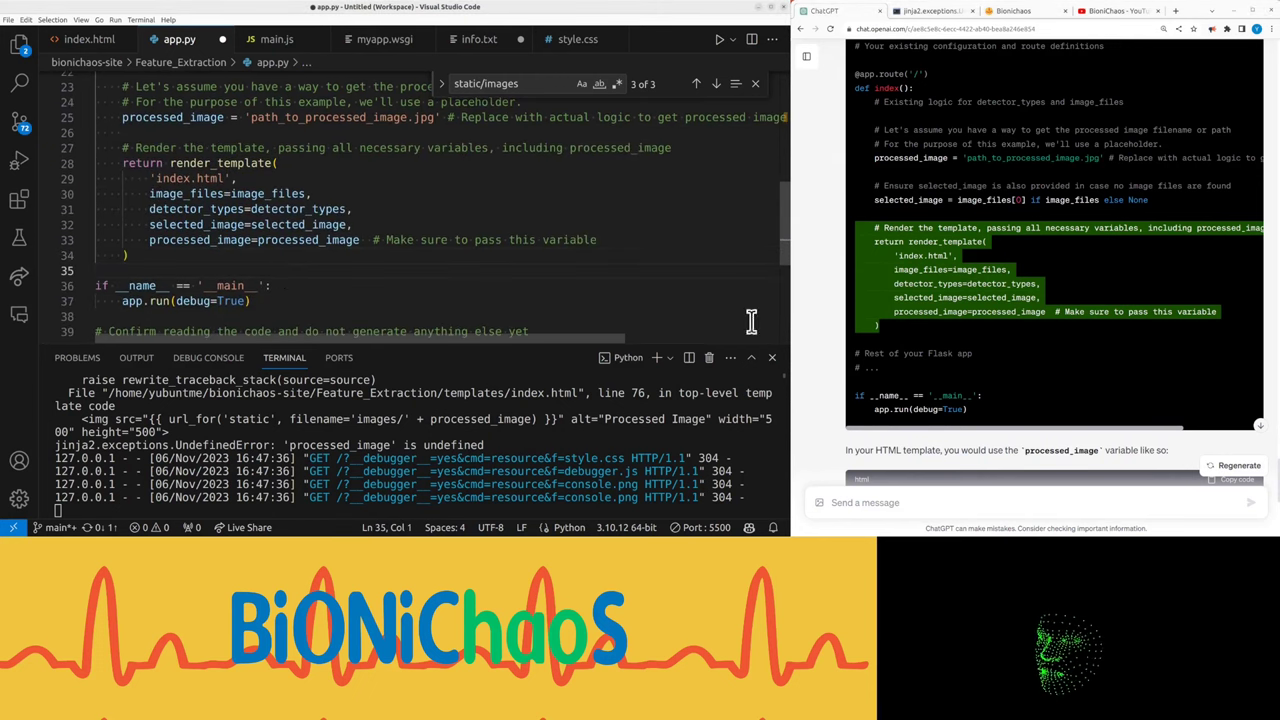
scroll(912, 332, down, 5)
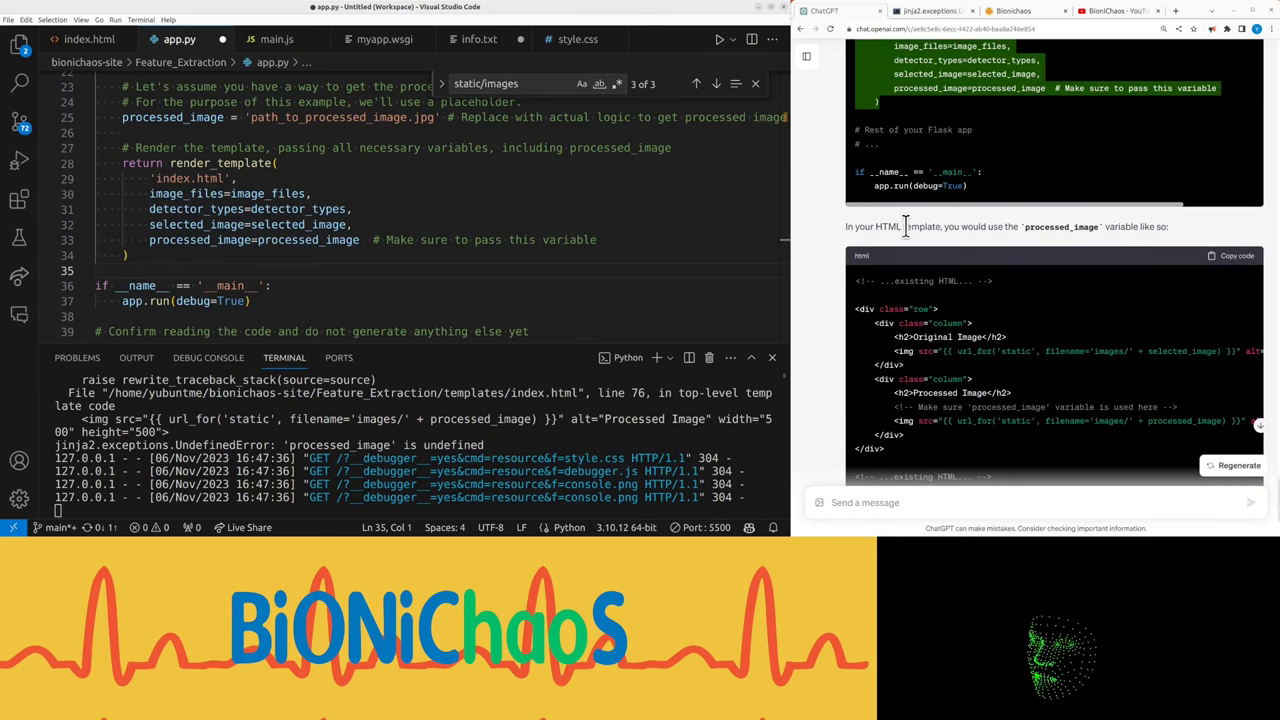
click(450, 191)
Save app.py and compare index.html's Processed Image img tag with ChatGPT's example
key(ctrl+s)
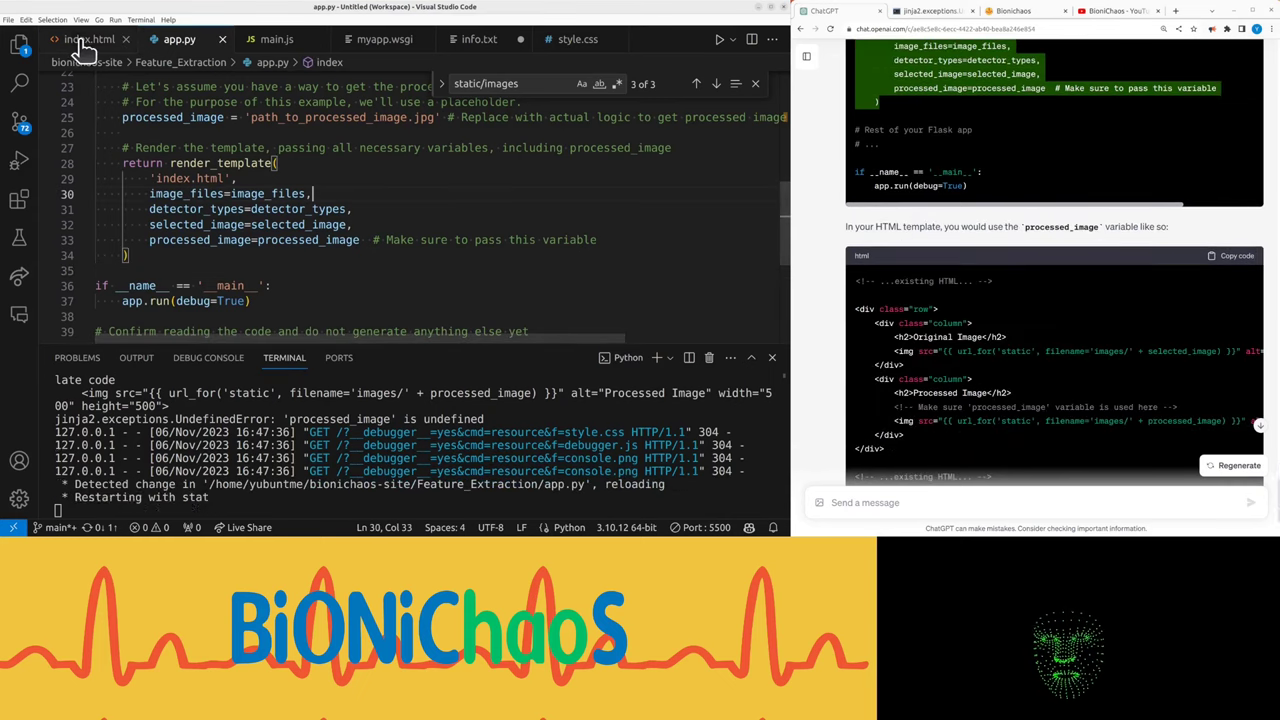
click(88, 40)
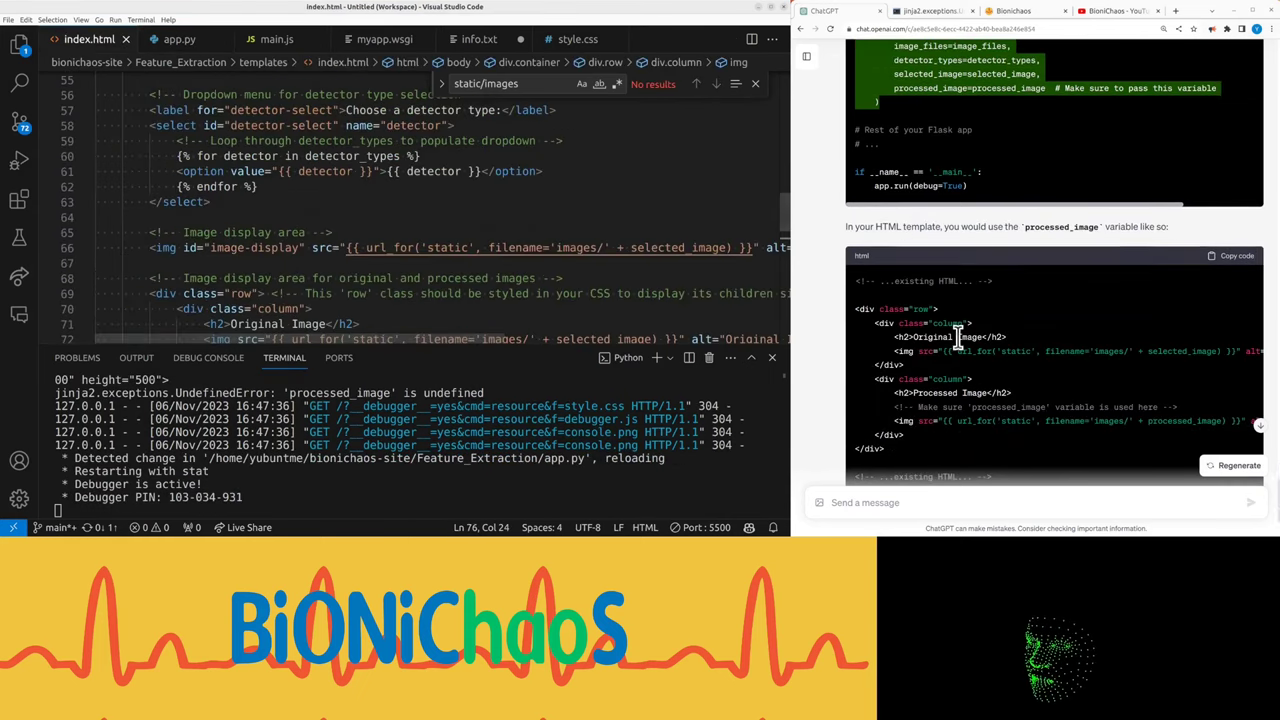
scroll(957, 337, down, 1)
scroll(240, 192, down, 2)
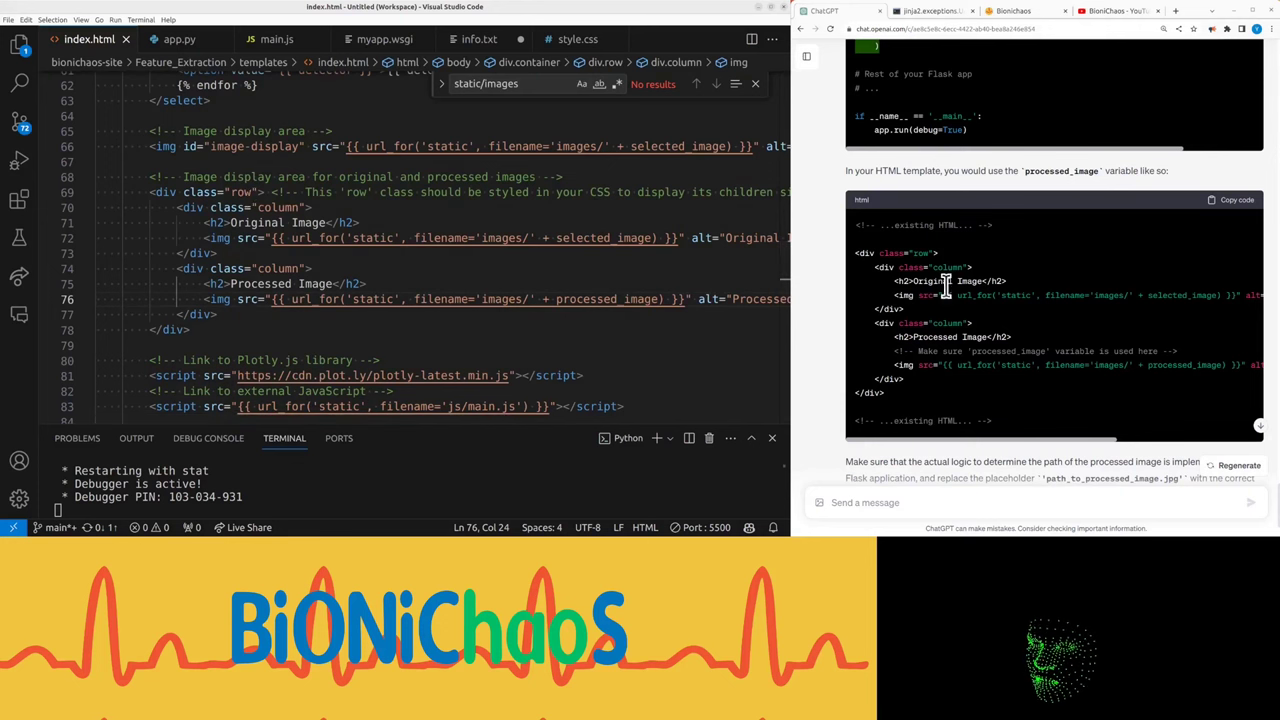
mouse_move(1000, 440)
mouse_down()
mouse_move(1164, 438)
mouse_move(900, 394)
mouse_up()
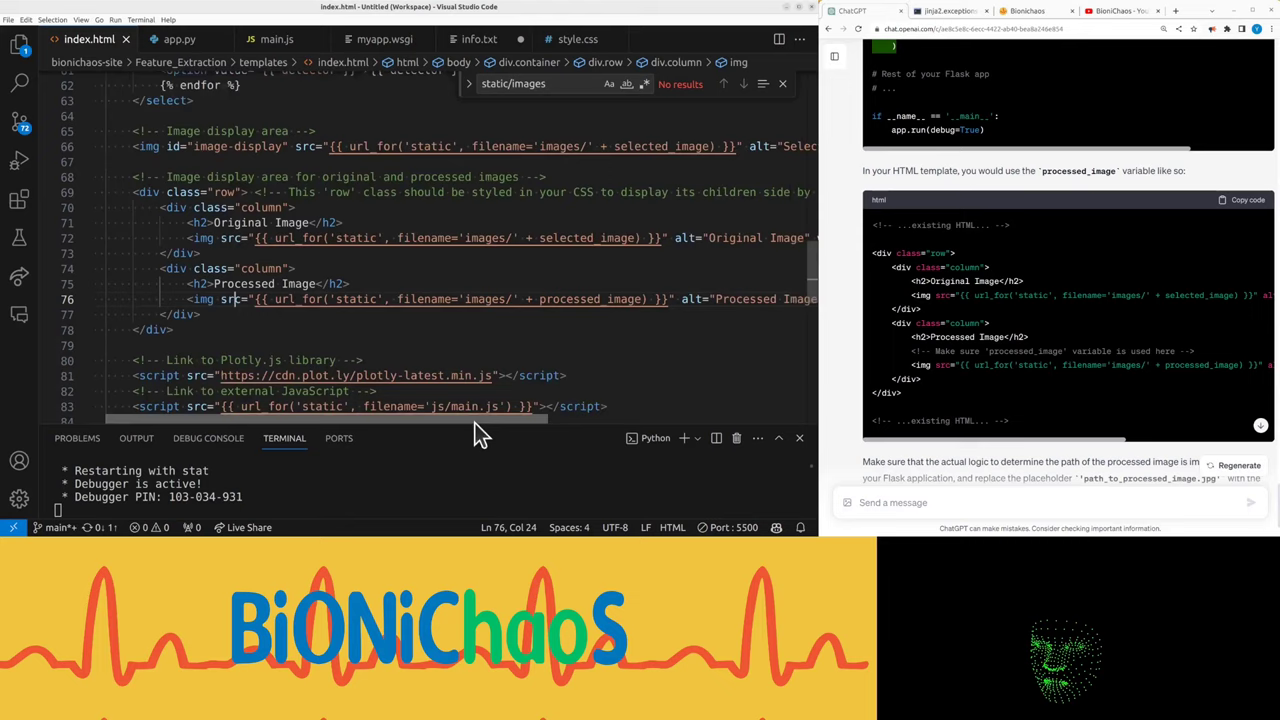
scroll(474, 422, right, 2)
scroll(1090, 437, right, 3)
drag(1093, 439, 885, 448)
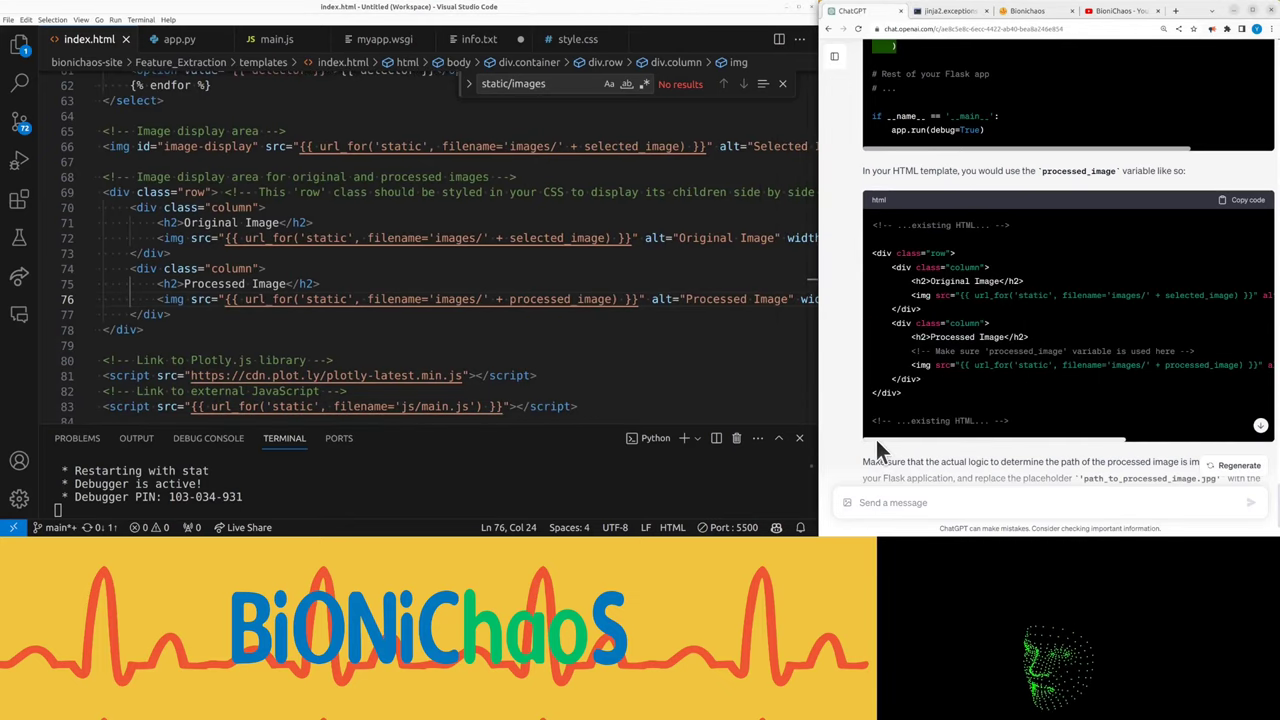
triple_click(942, 365)
key(End)
key(Return)
key(ctrl+z)
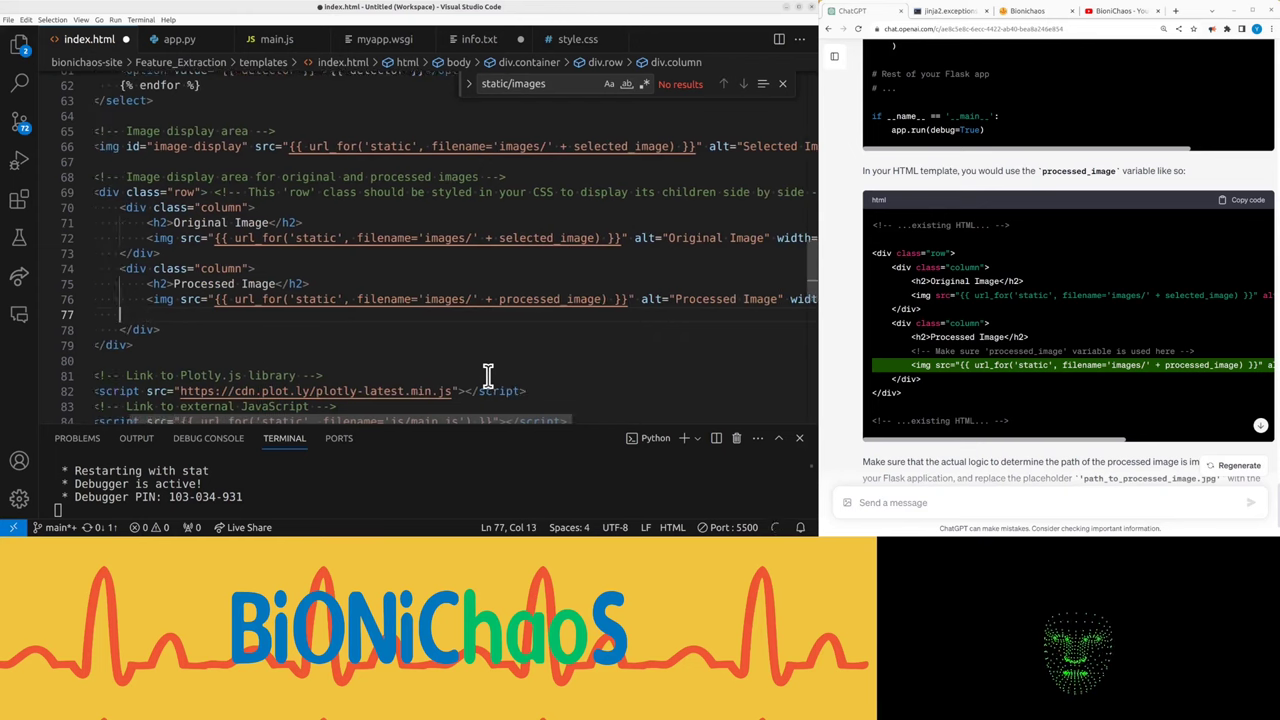
scroll(955, 370, down, 2)
Send ChatGPT's closing advice paragraph back as a prompt for real processed-image path logic
triple_click(955, 370)
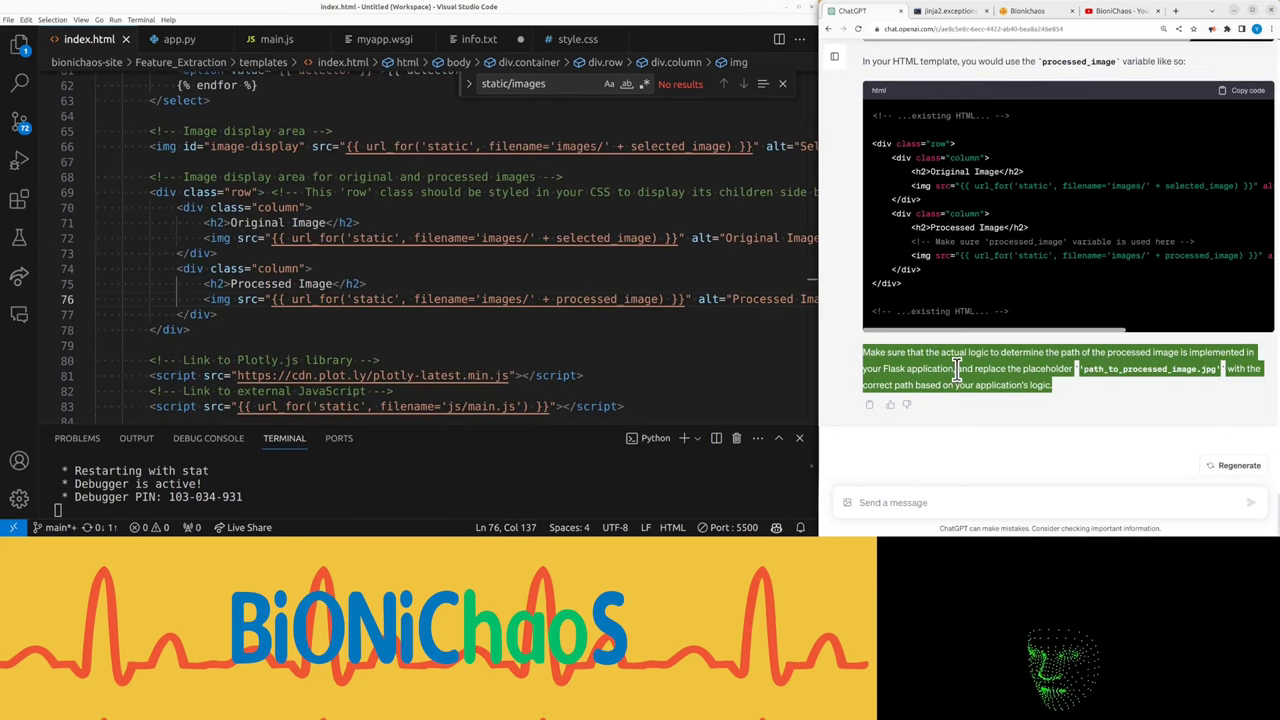
click(940, 502)
key(ctrl+v)
key(Return)
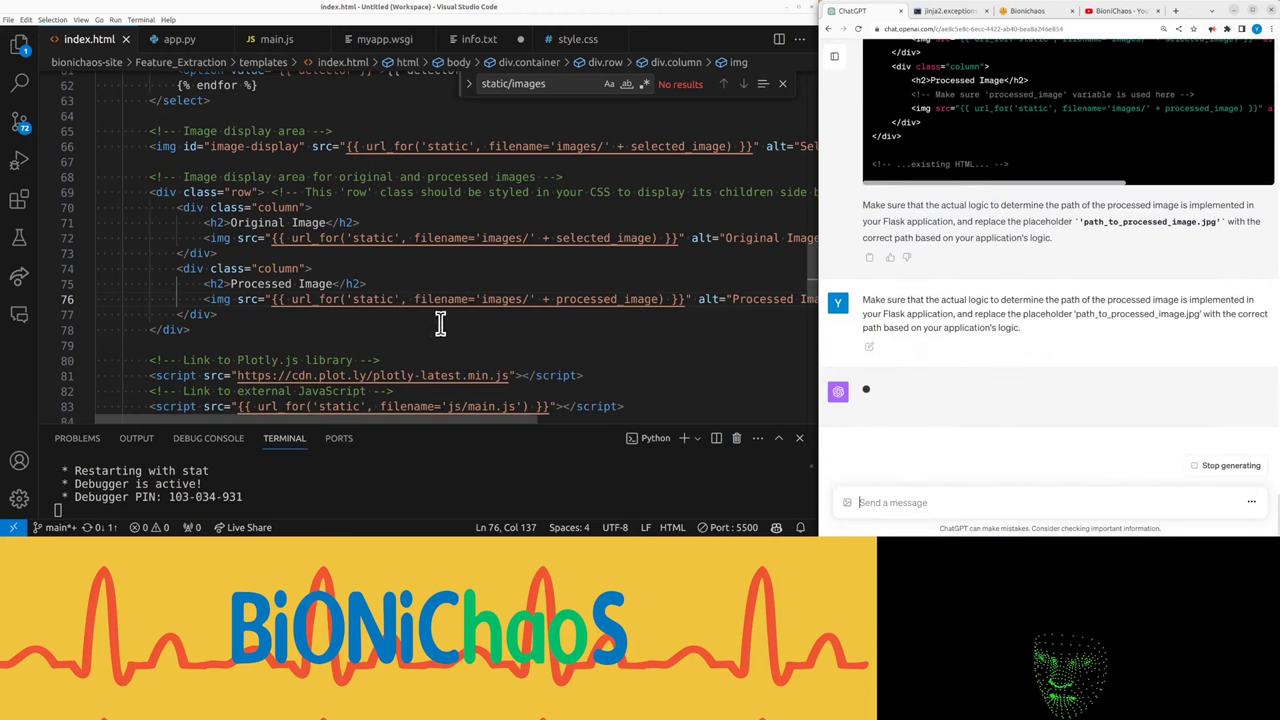
Comment out and delete the standalone image-display tag on line 66 of index.html
click(322, 239)
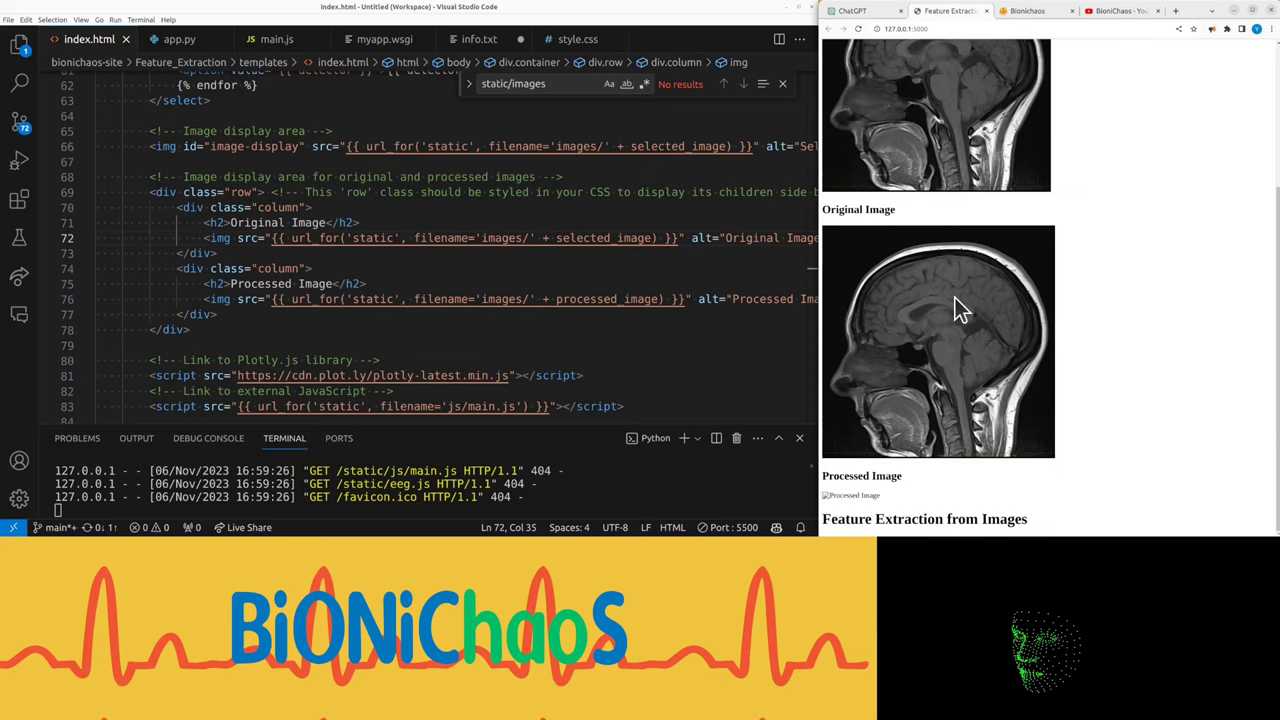
scroll(940, 305, up, 3)
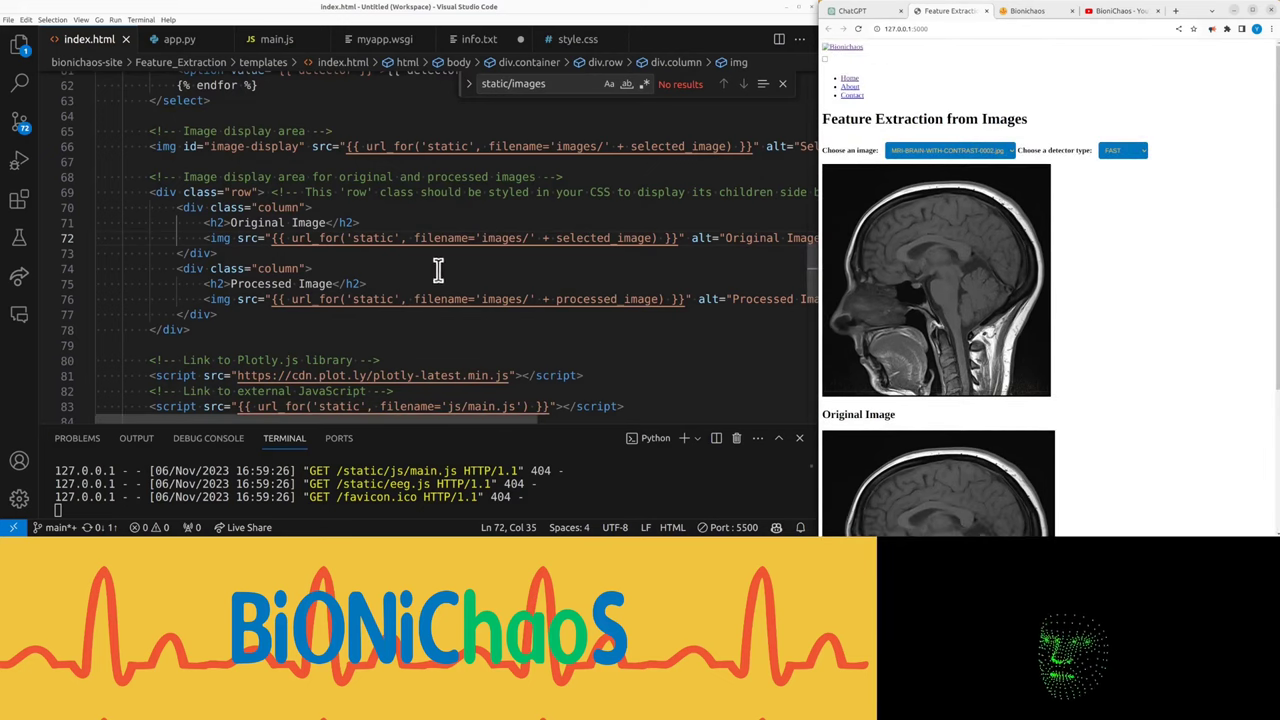
scroll(356, 278, up, 1)
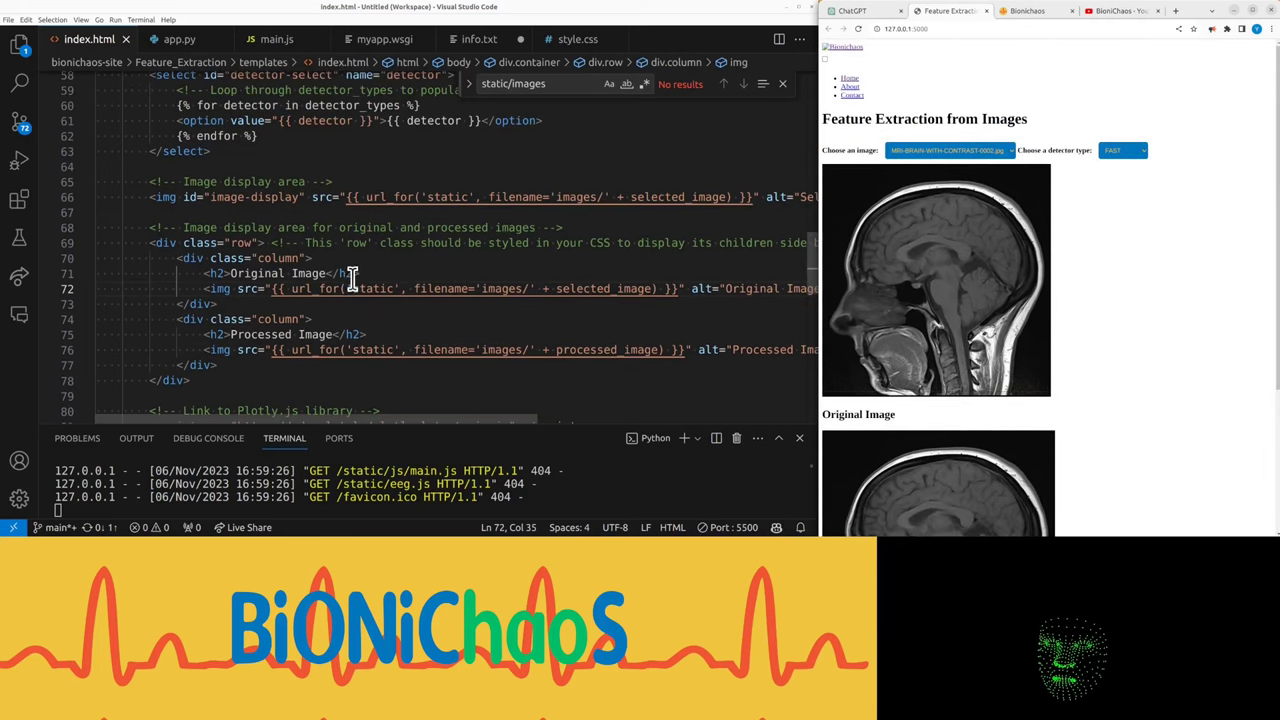
triple_click(252, 199)
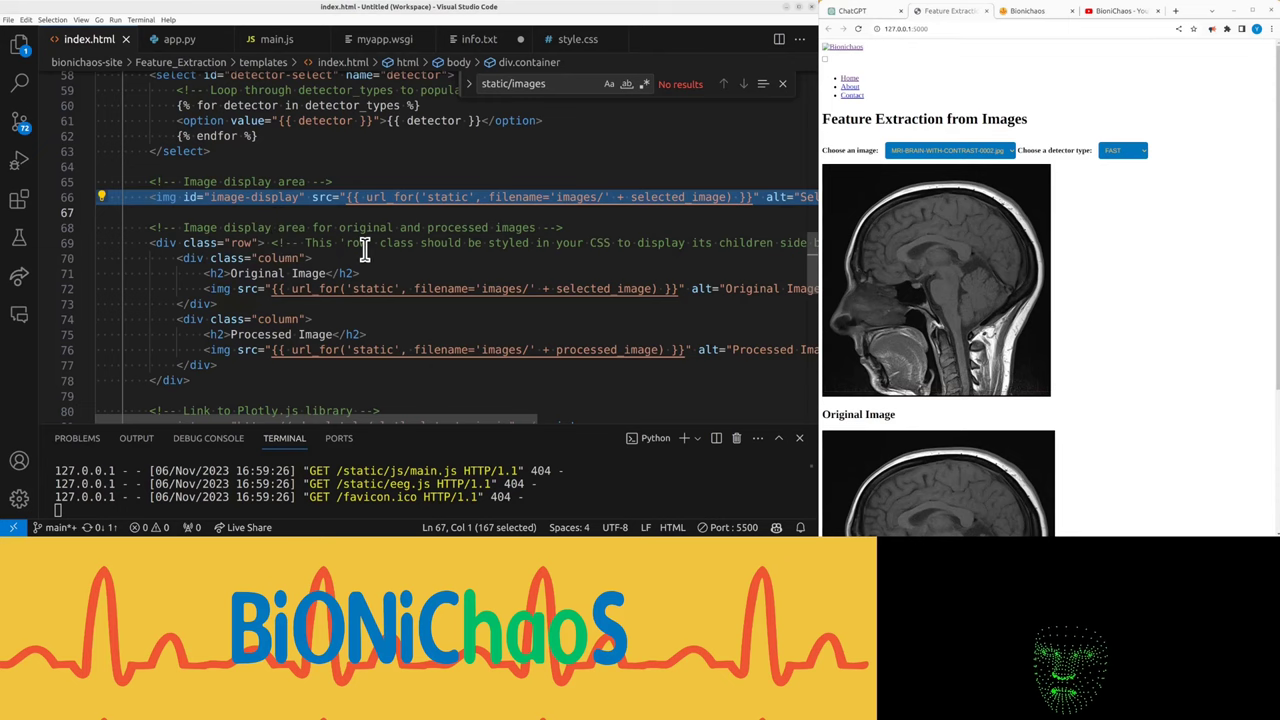
key(ctrl+slash)
drag(290, 199, 150, 168)
key(BackSpace)
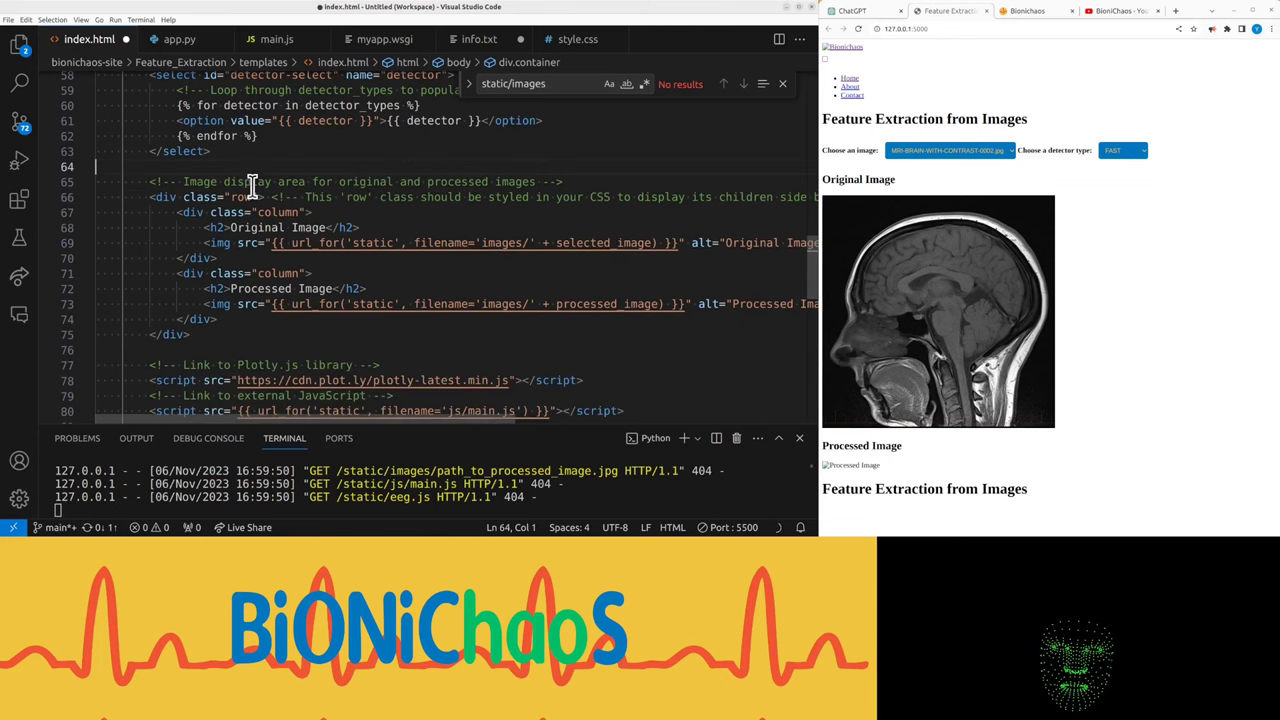
Save index.html, read ChatGPT's separate processed_images folder answer, and show the workspace file tree
key(ctrl+s)
scroll(300, 200, down, 1)
click(855, 10)
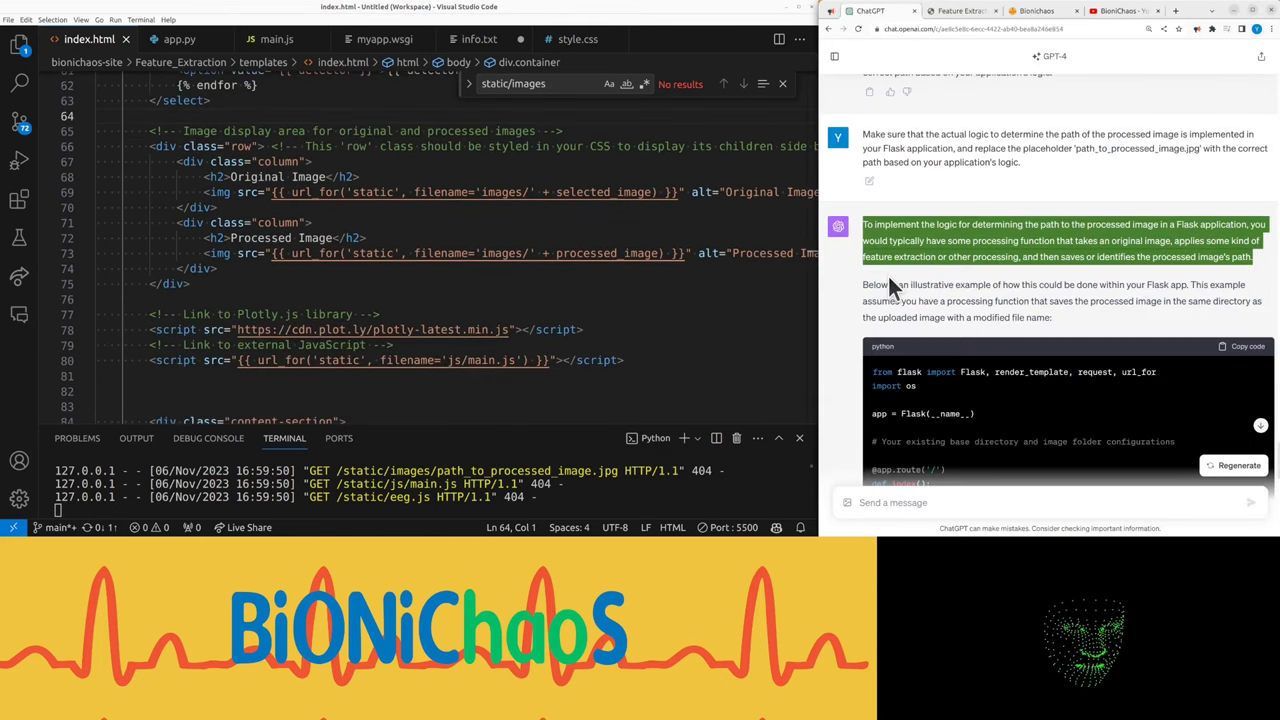
triple_click(953, 300)
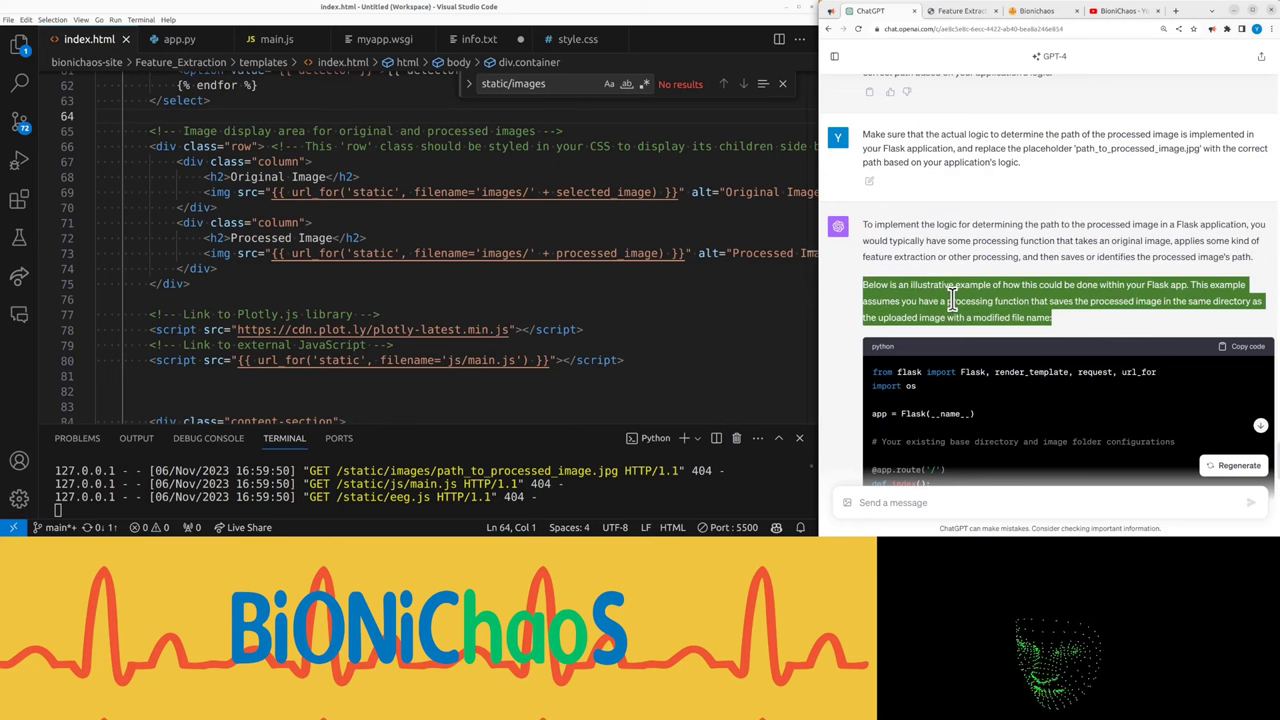
scroll(953, 300, down, 1)
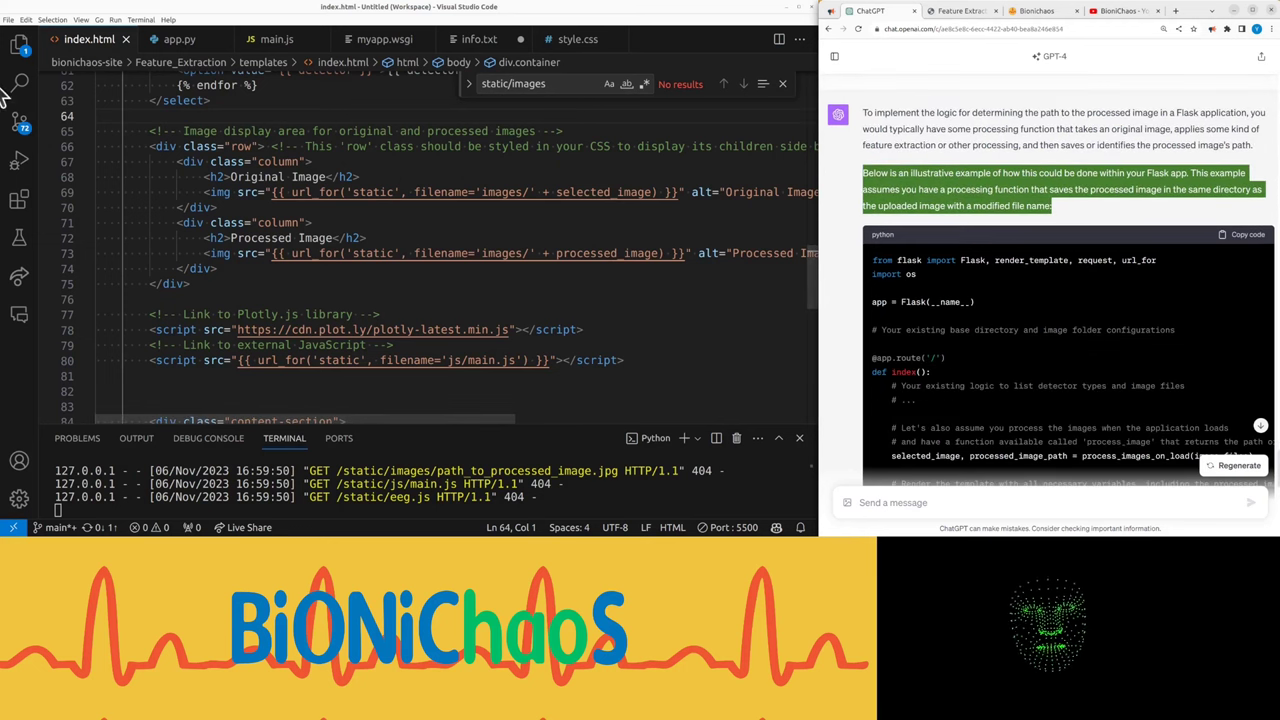
click(19, 46)
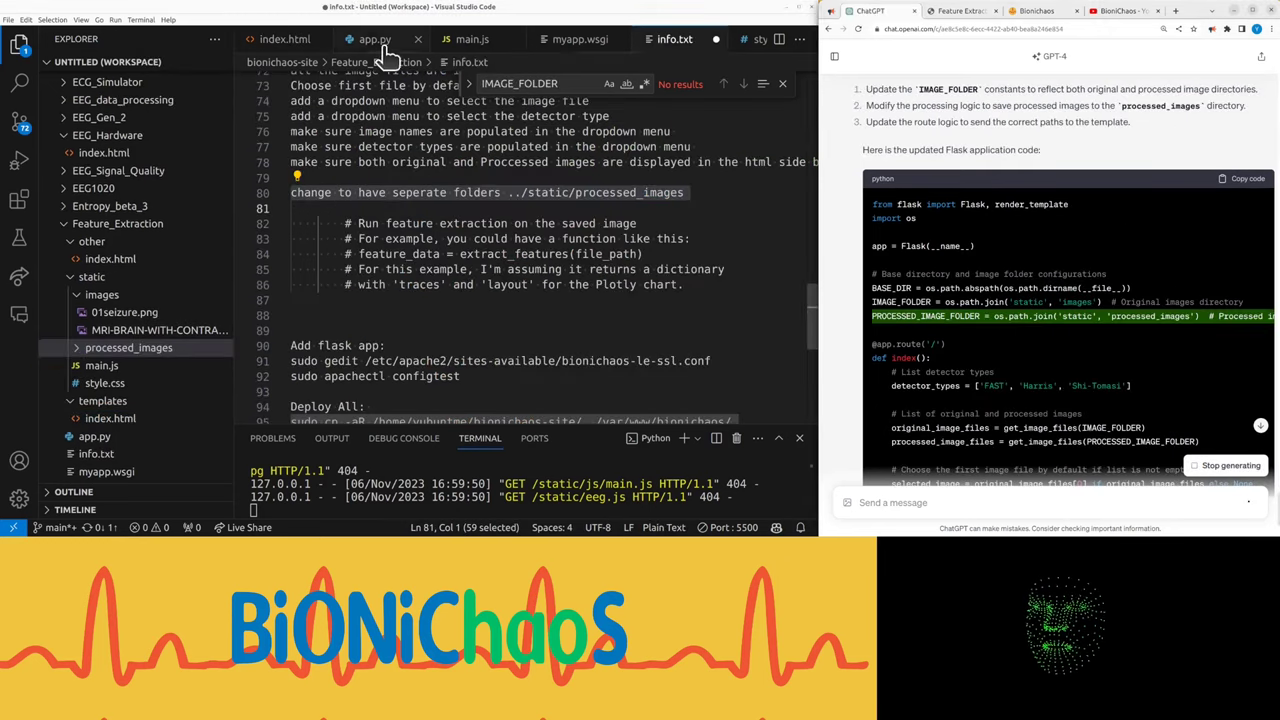
Add the PROCESSED_IMAGE_FOLDER setting line to app.py
click(362, 40)
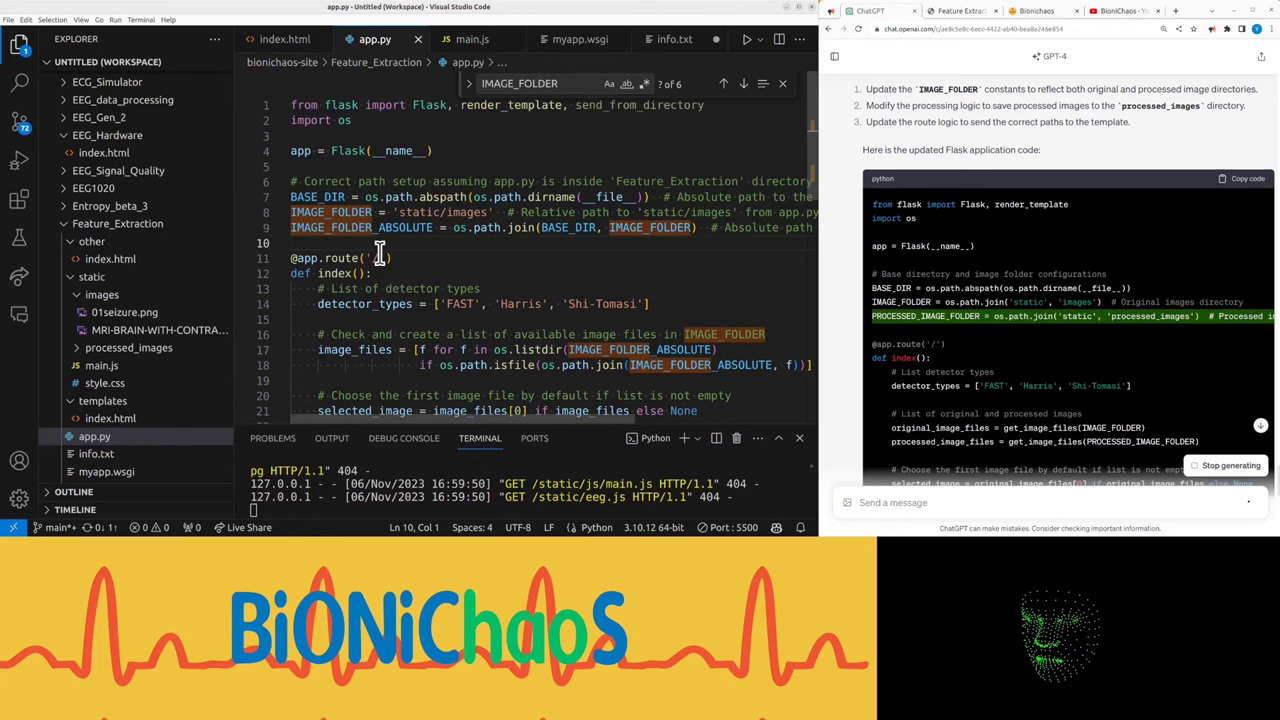
key(Return)
key(ctrl+v)
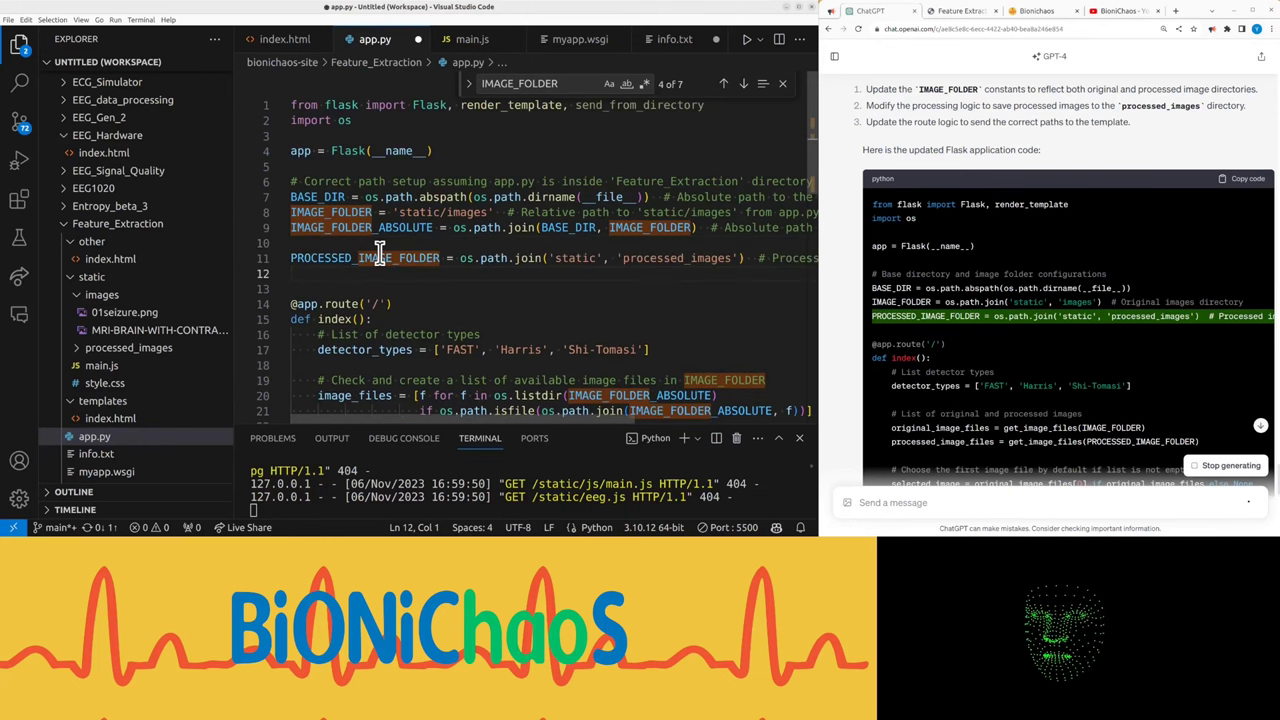
mouse_move(362, 227)
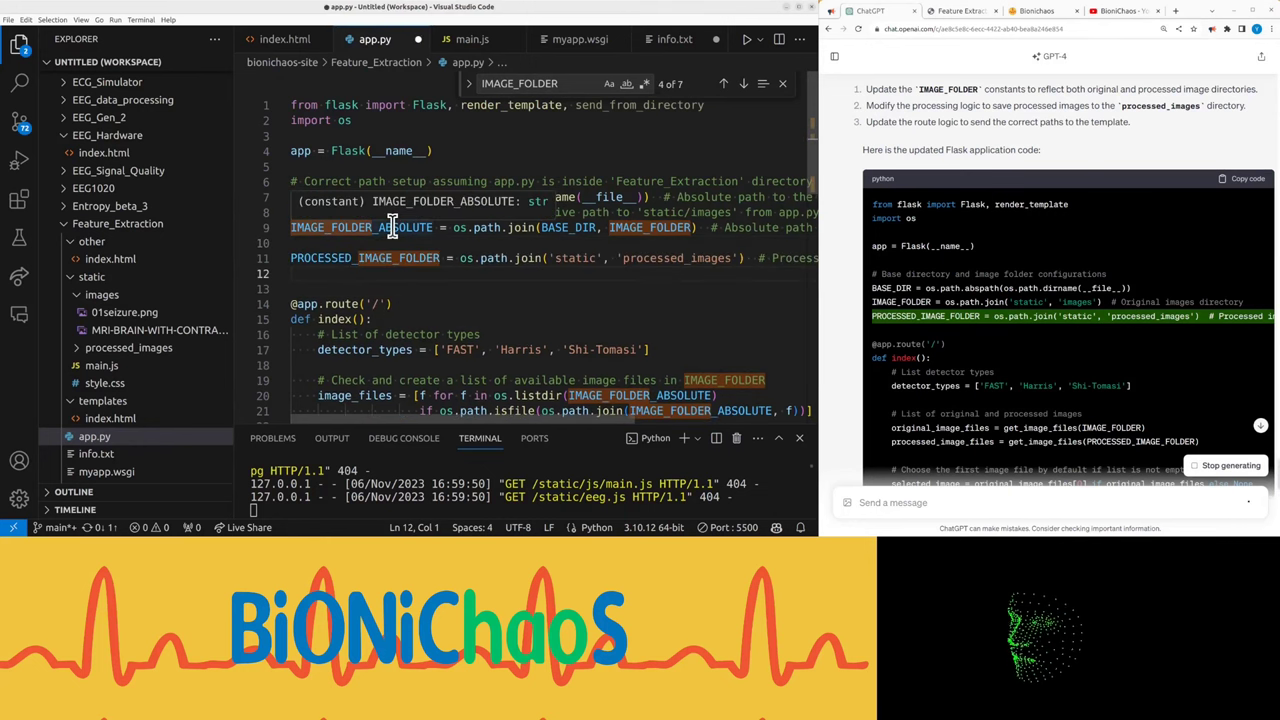
Replace app.py's closing lines with ChatGPT's updated code including the processed-image path helper
scroll(392, 225, down, 8)
click(1240, 234)
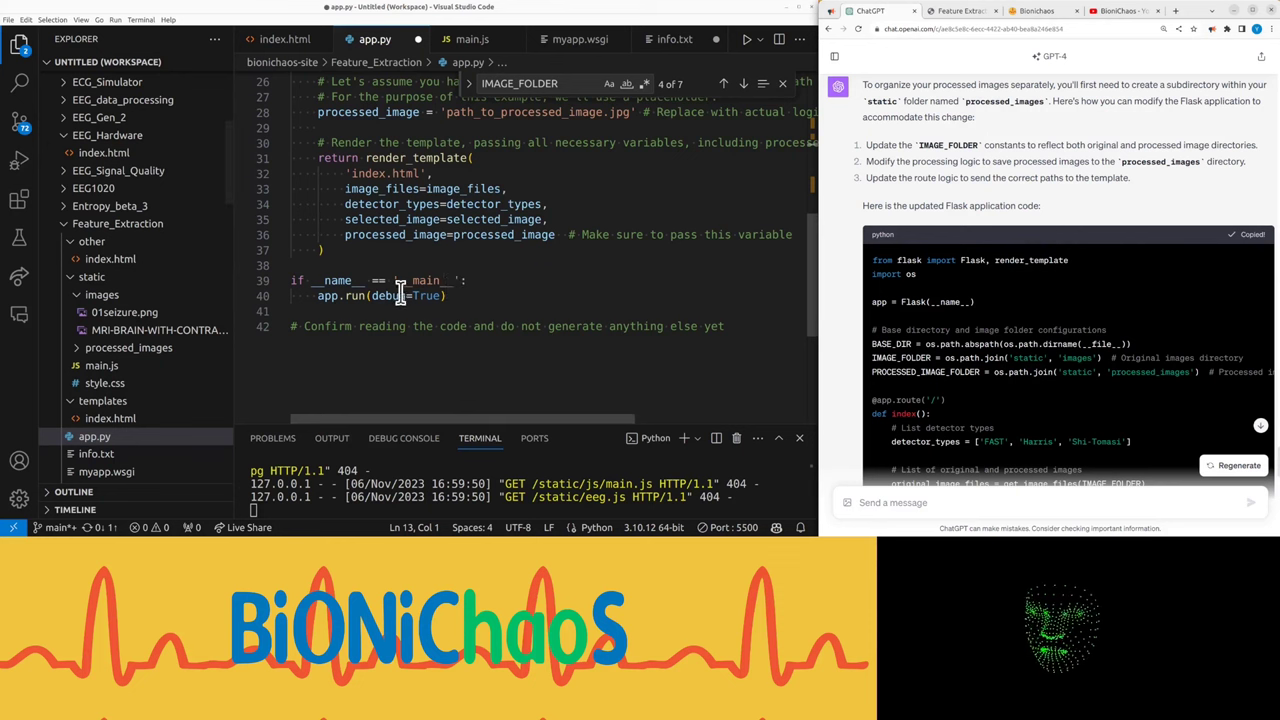
drag(445, 296, 400, 80)
key(ctrl+v)
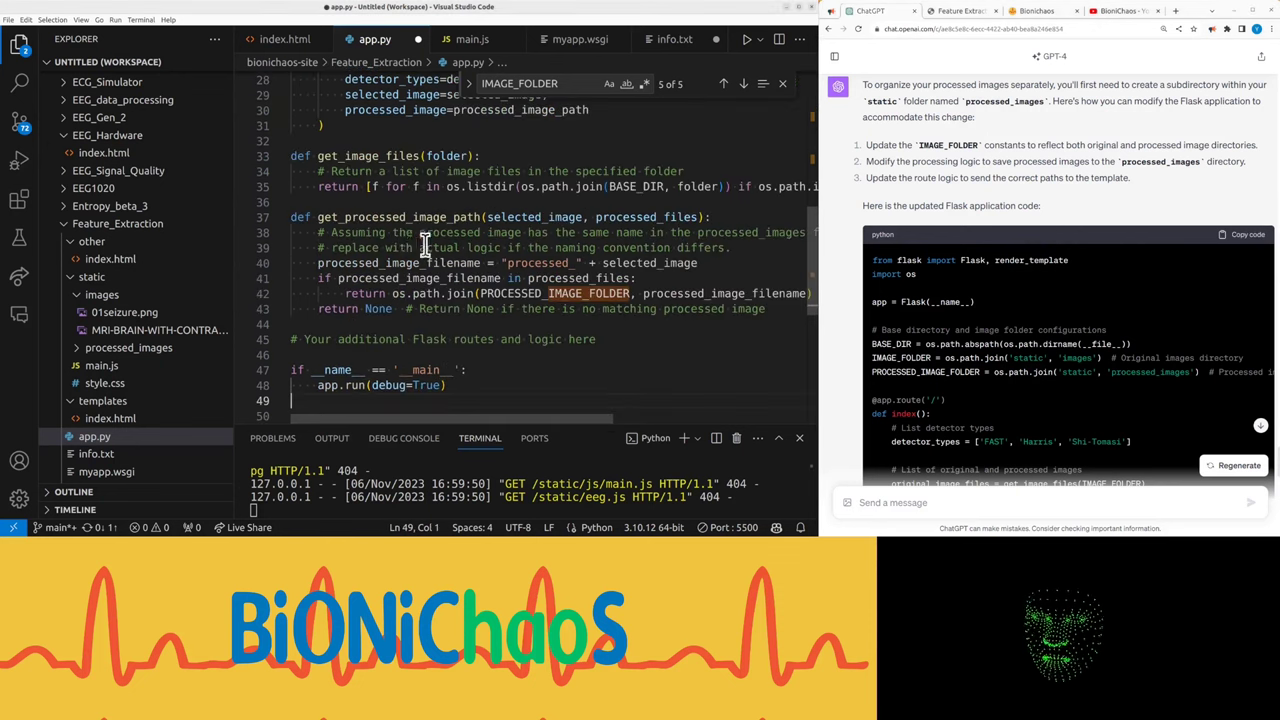
scroll(395, 242, down, 1)
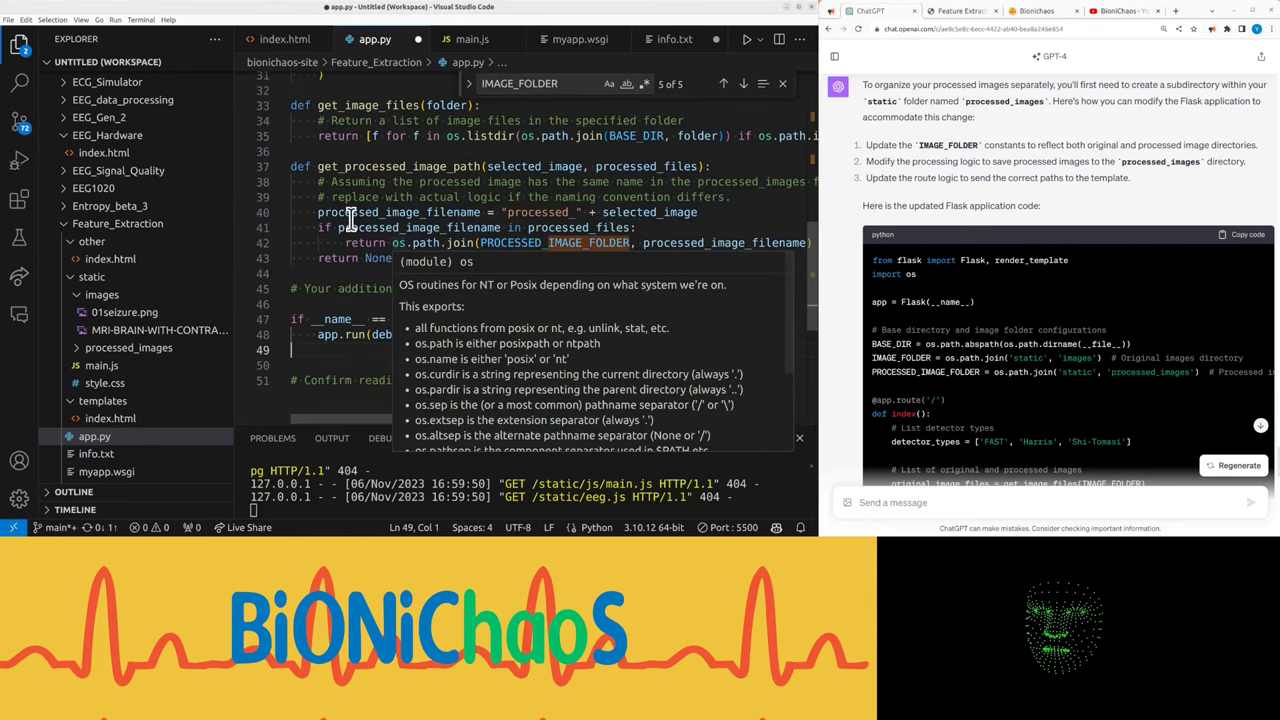
scroll(362, 224, up, 8)
scroll(972, 269, down, 5)
scroll(972, 269, down, 5)
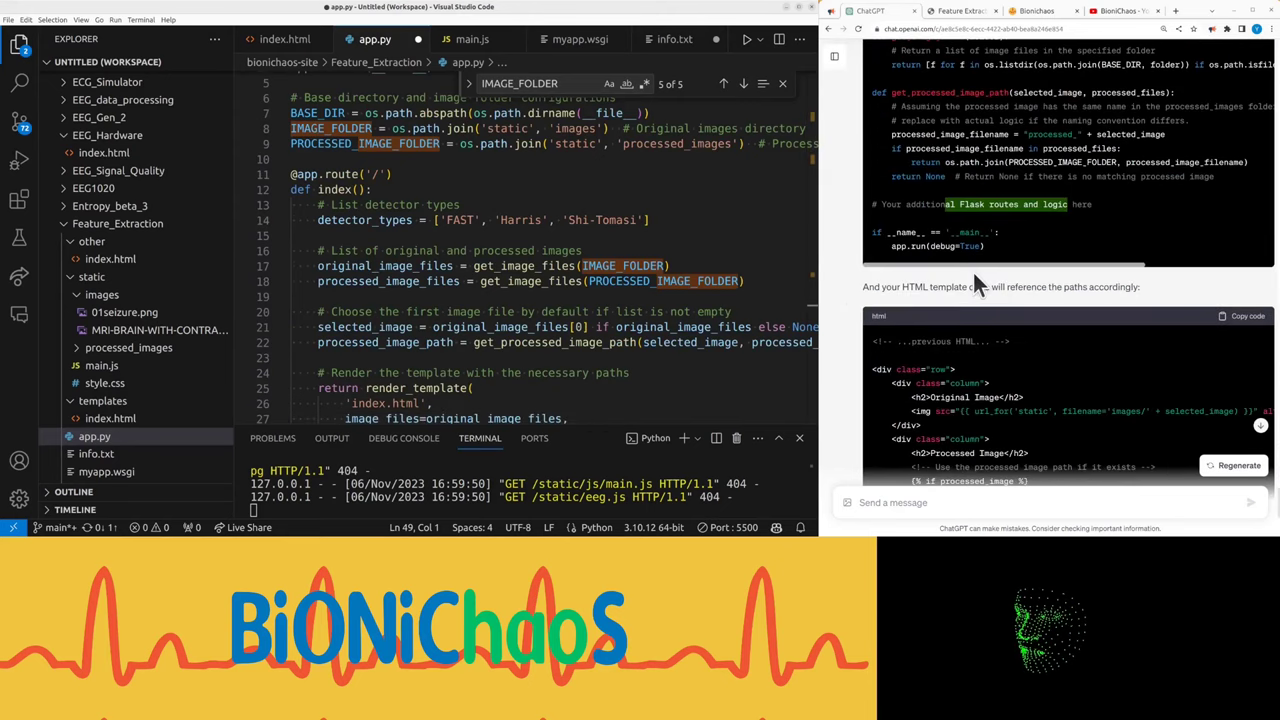
click(285, 40)
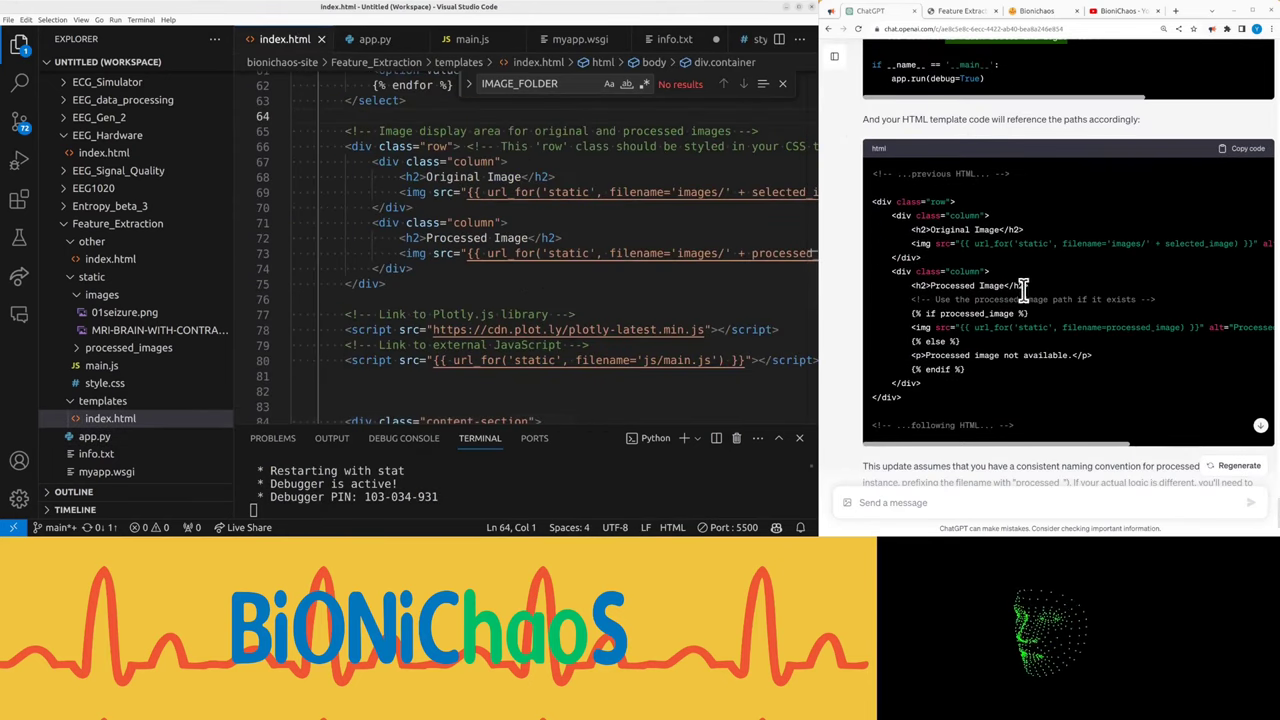
Insert ChatGPT's processed-image HTML after the original image line in index.html
click(19, 45)
click(380, 192)
key(End)
key(ctrl+v)
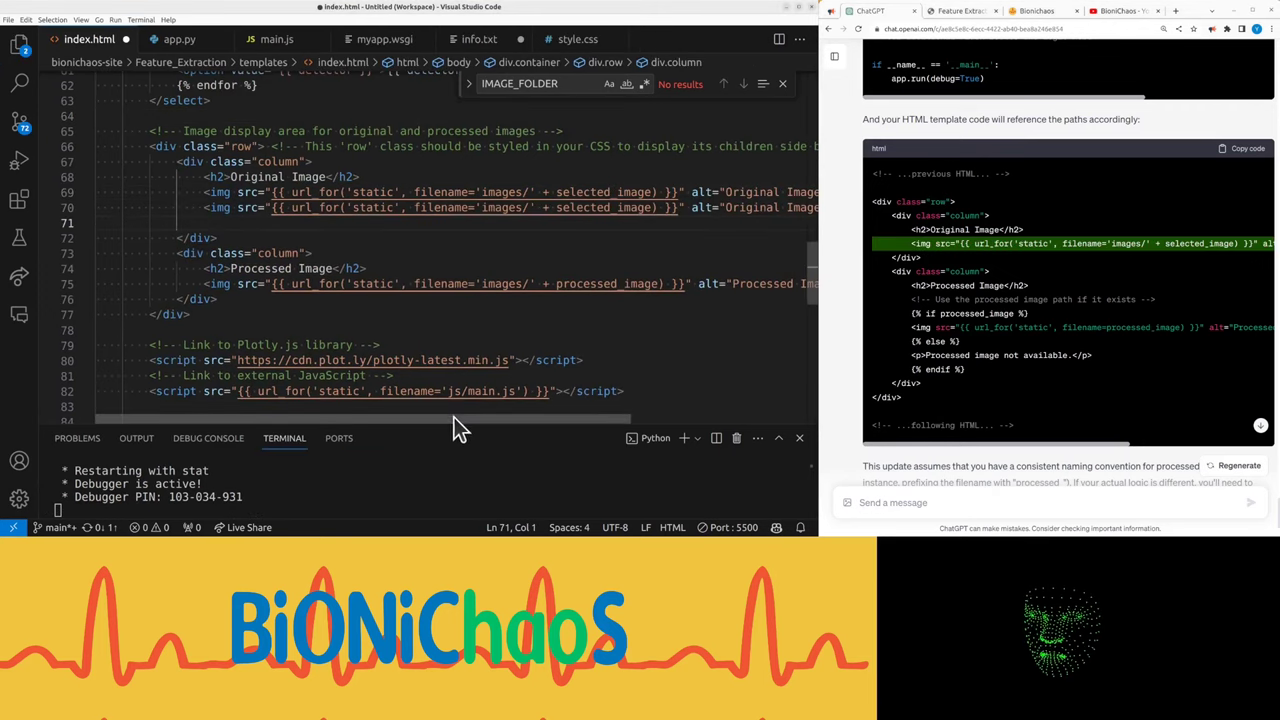
drag(452, 417, 449, 416)
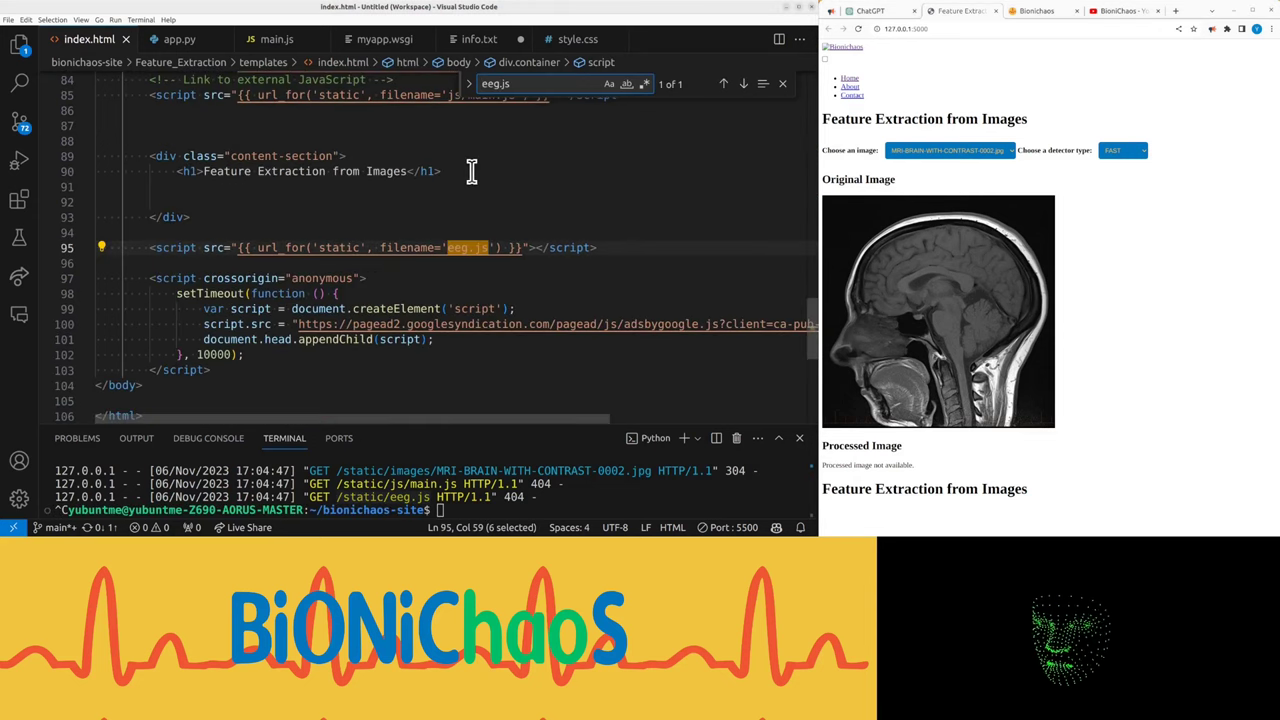
Change the script on line 95 from eeg.js to main.js and check the server logs
double_click(455, 248)
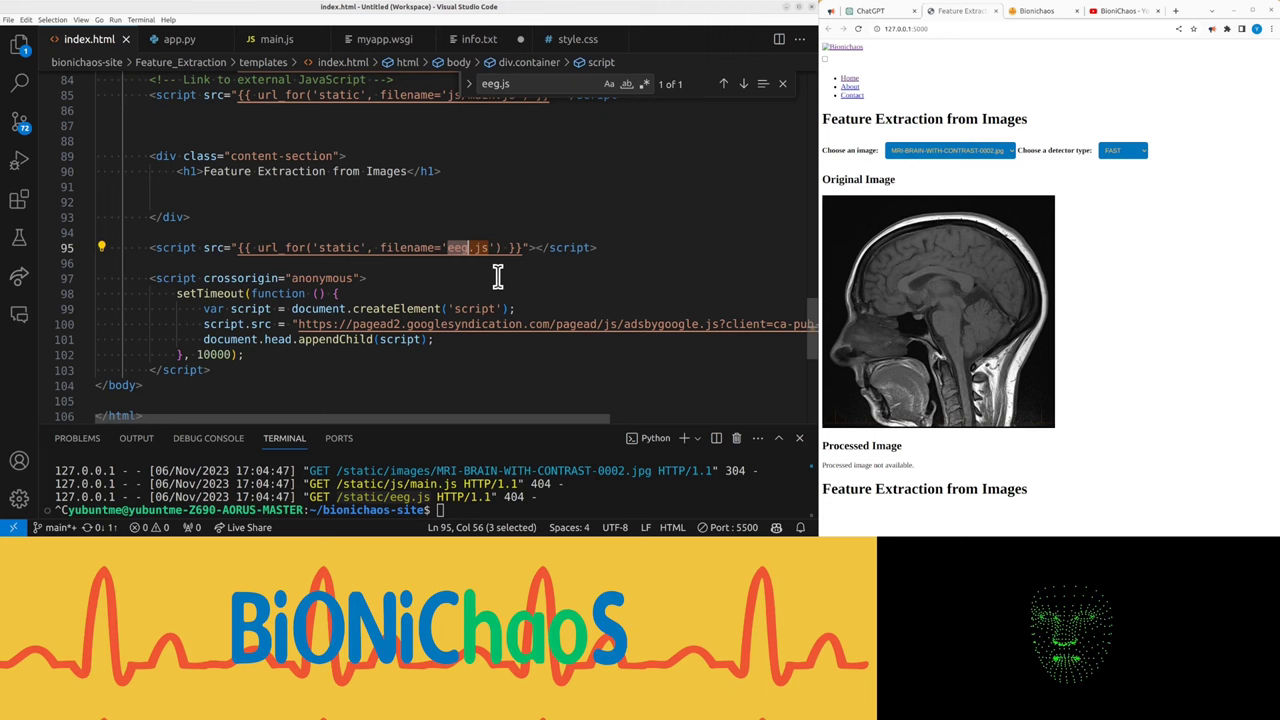
text(main)
click(423, 217)
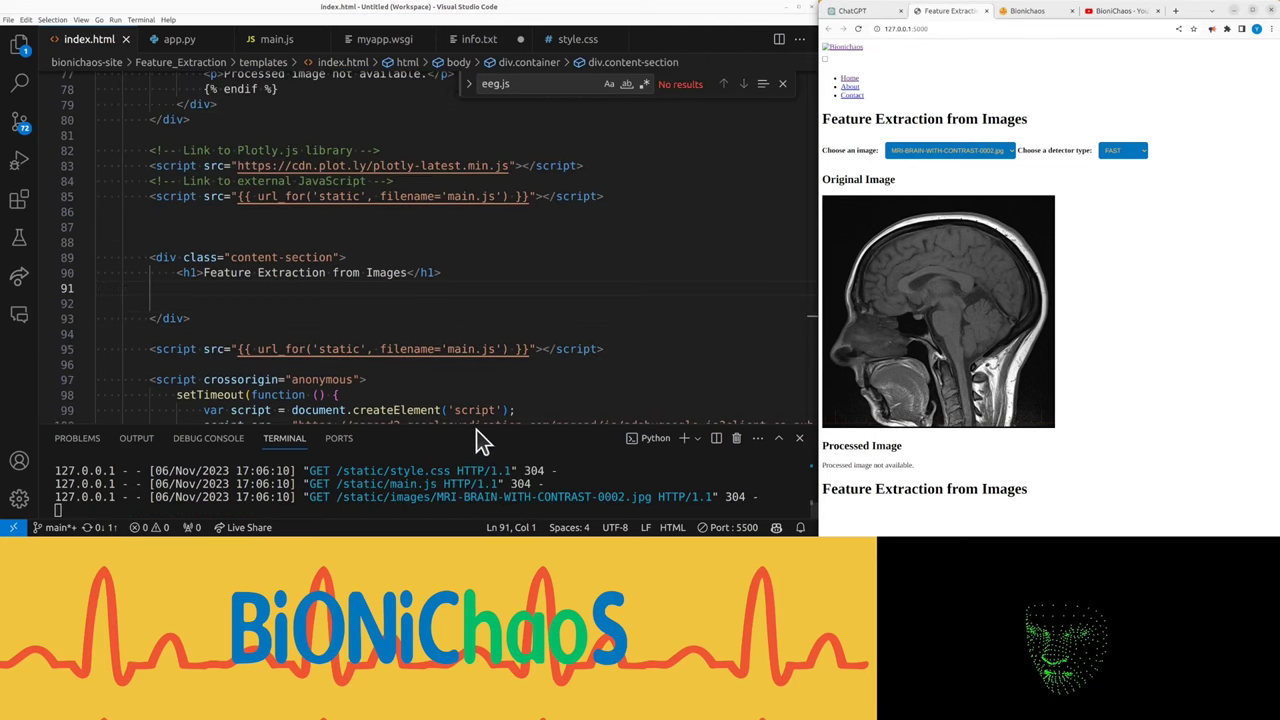
drag(476, 428, 445, 352)
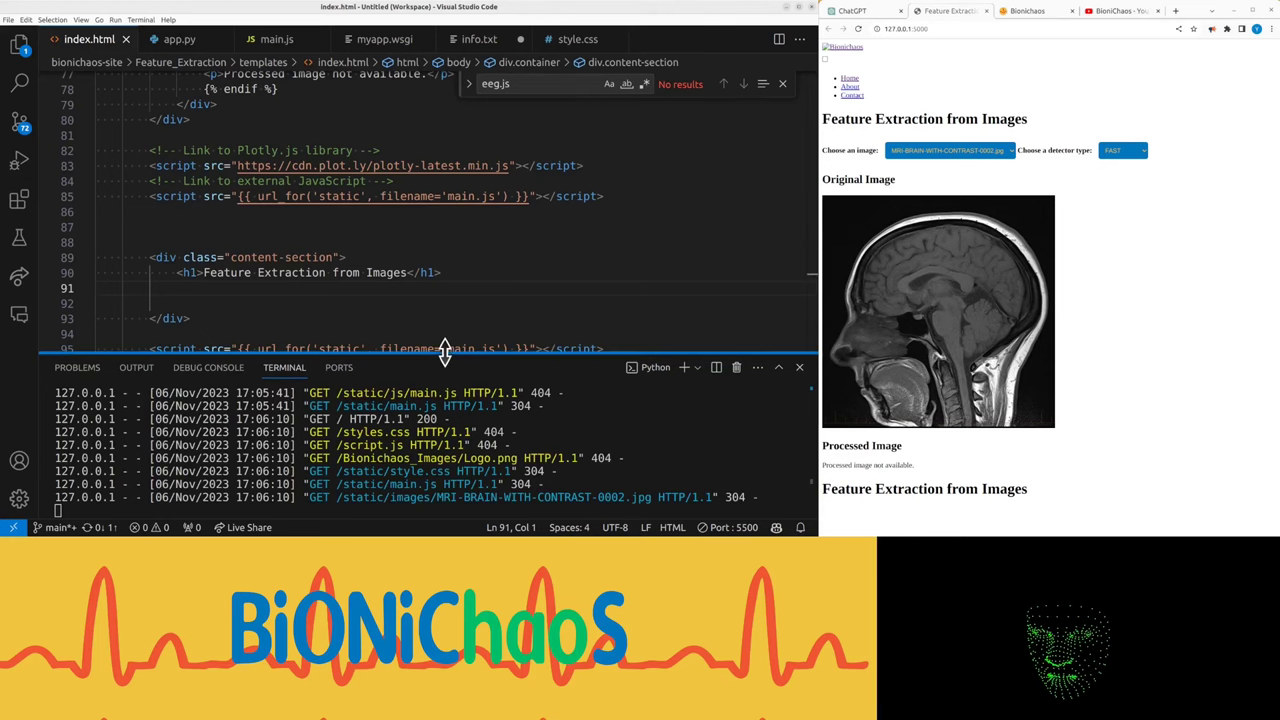
drag(444, 356, 430, 424)
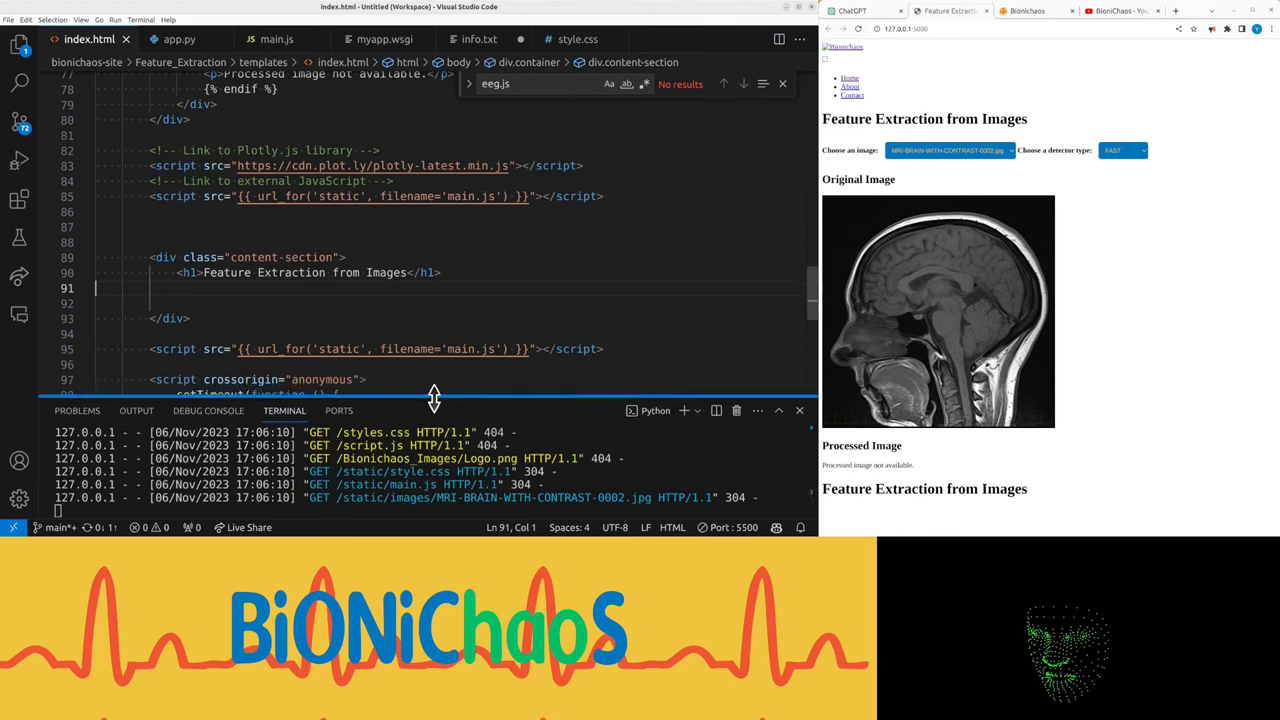
Add the note 'update output when input is changed' to info.txt below the folder note
click(466, 39)
click(274, 232)
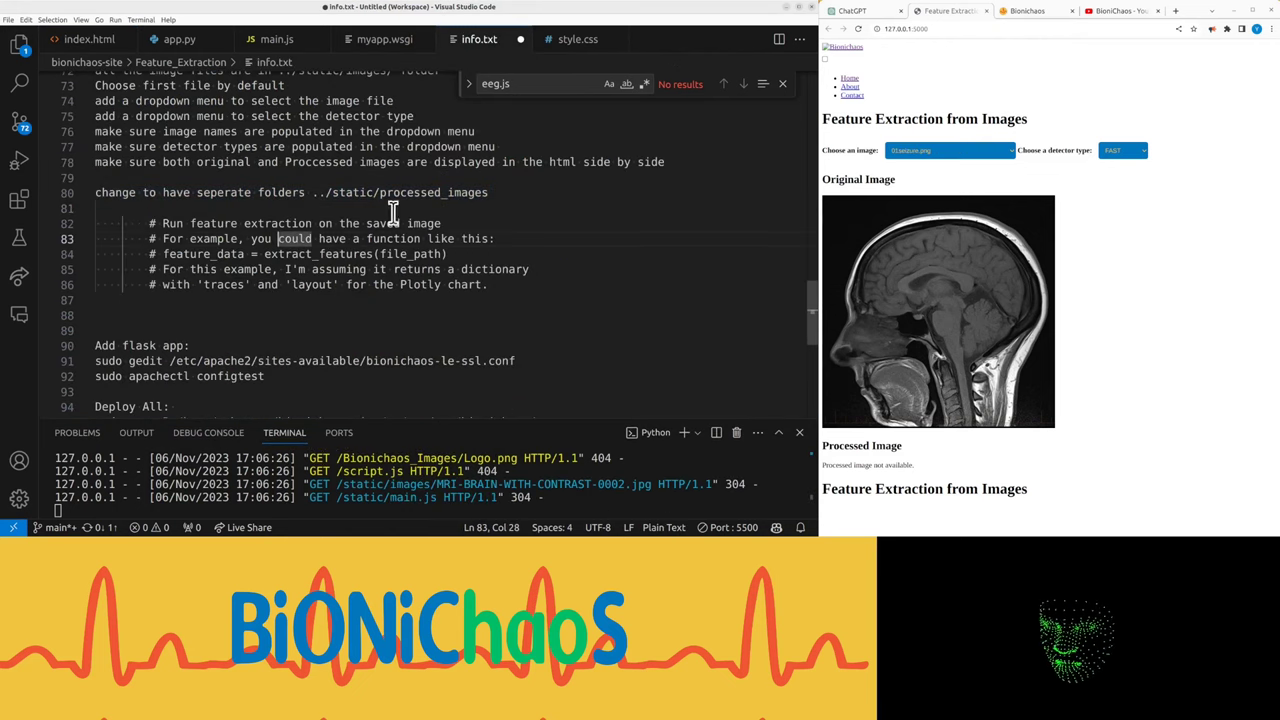
click(340, 192)
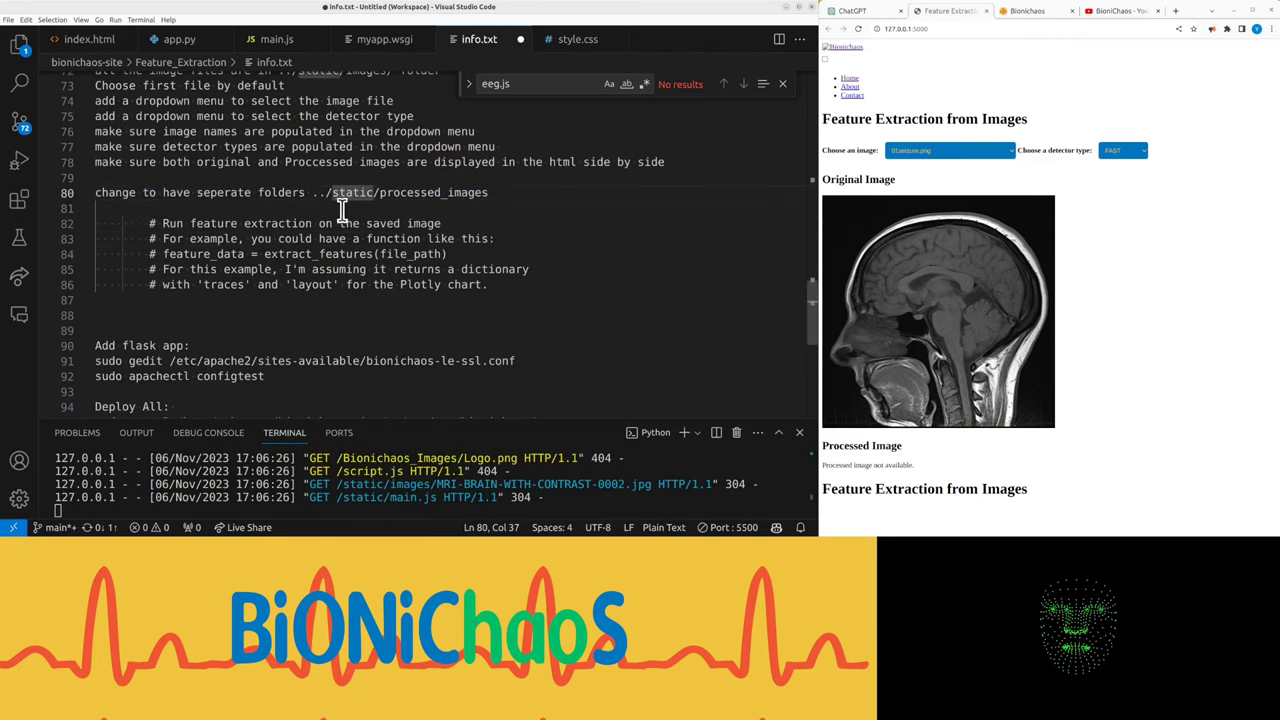
click(500, 192)
key(Return)
text(update )
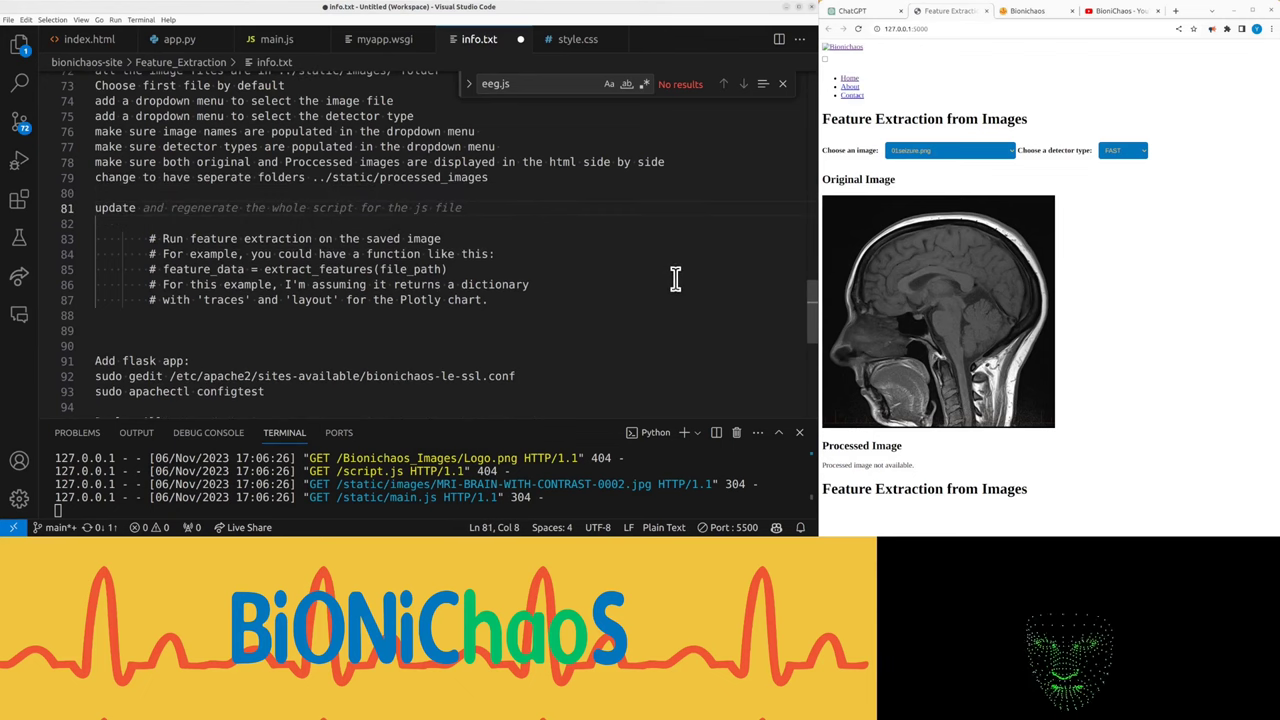
text(output when )
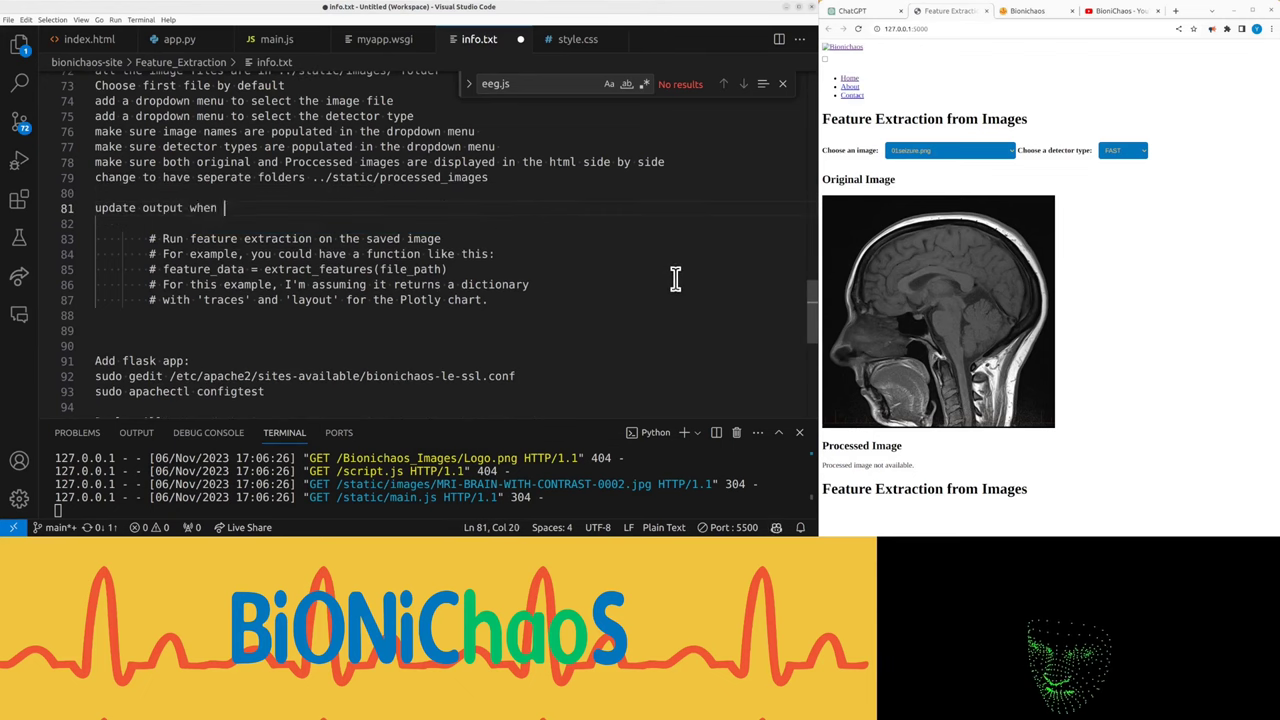
text(input is )
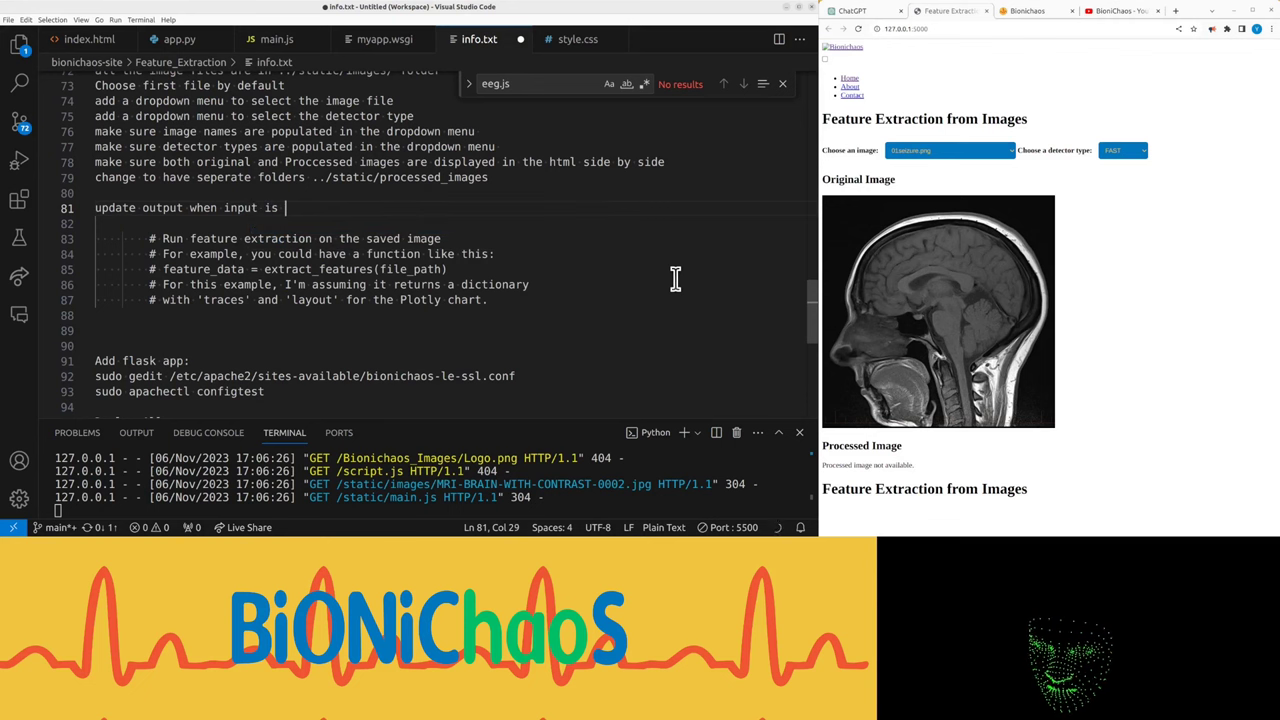
text(changed)
Copy that request line into ChatGPT and send it
triple_click(200, 207)
key(ctrl+c)
click(852, 10)
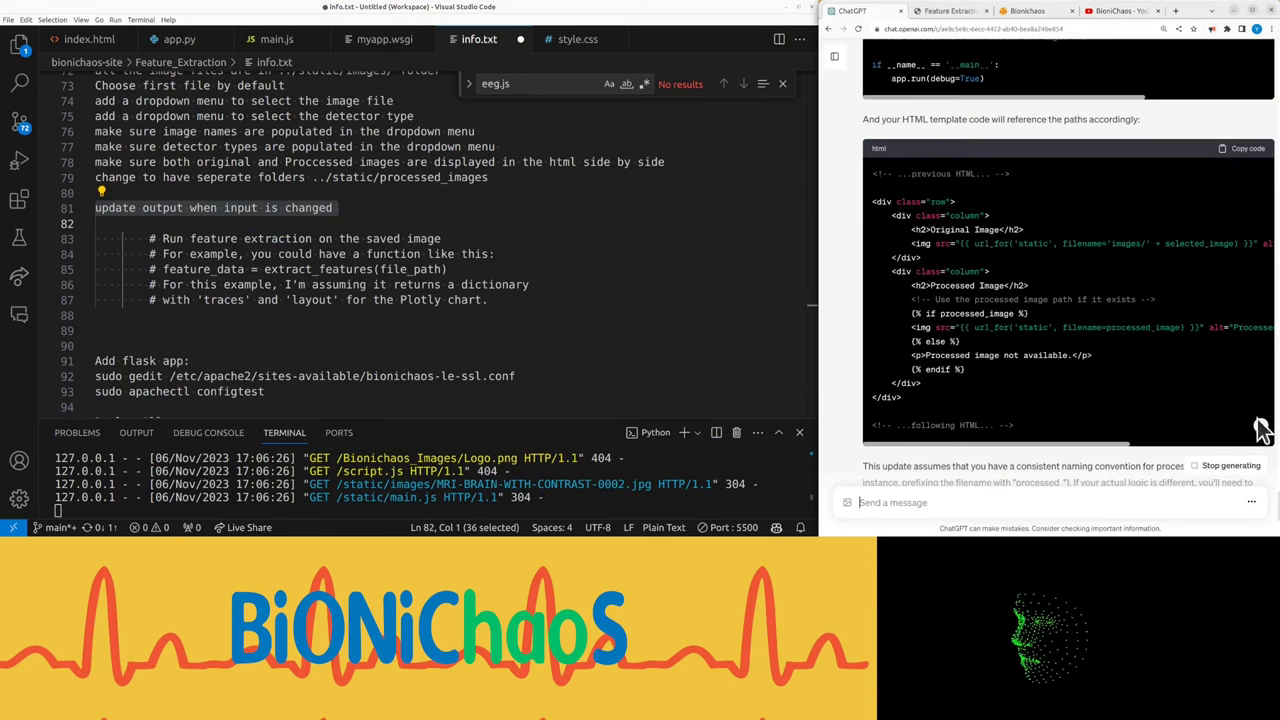
key(ctrl+v)
key(Return)
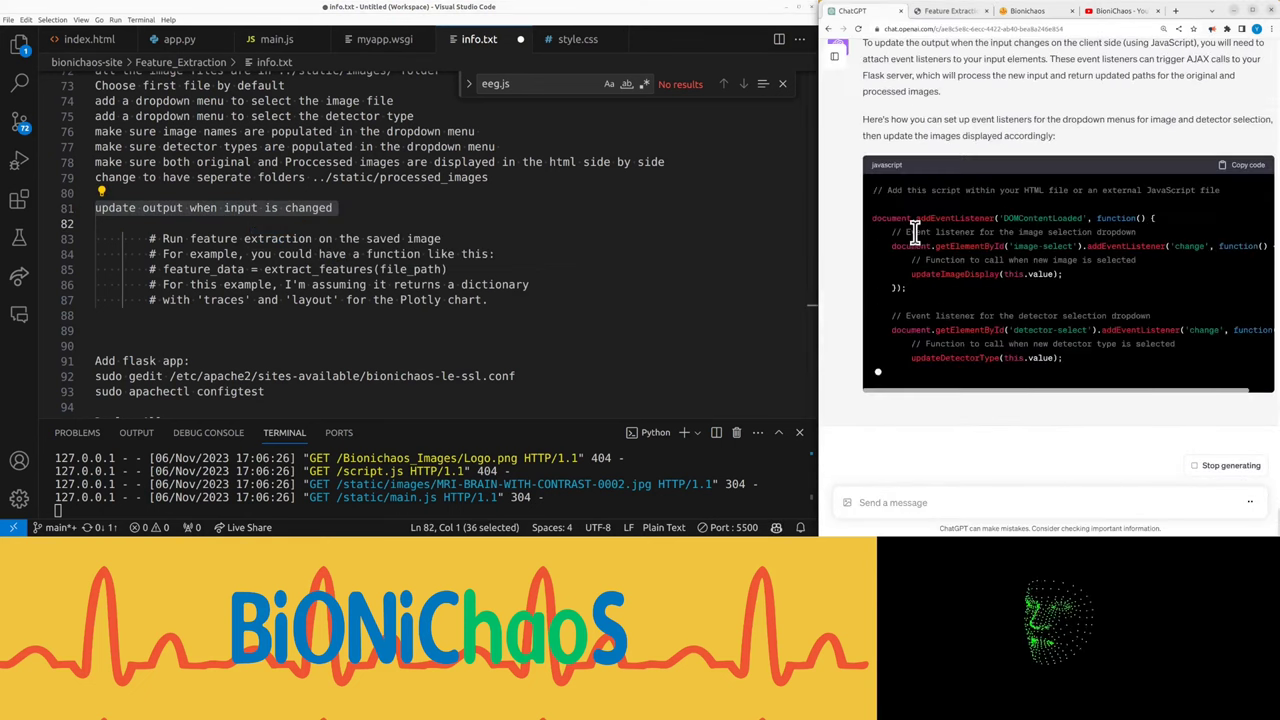
Overwrite main.js's existing code with ChatGPT's dropdown event-listener script
click(262, 40)
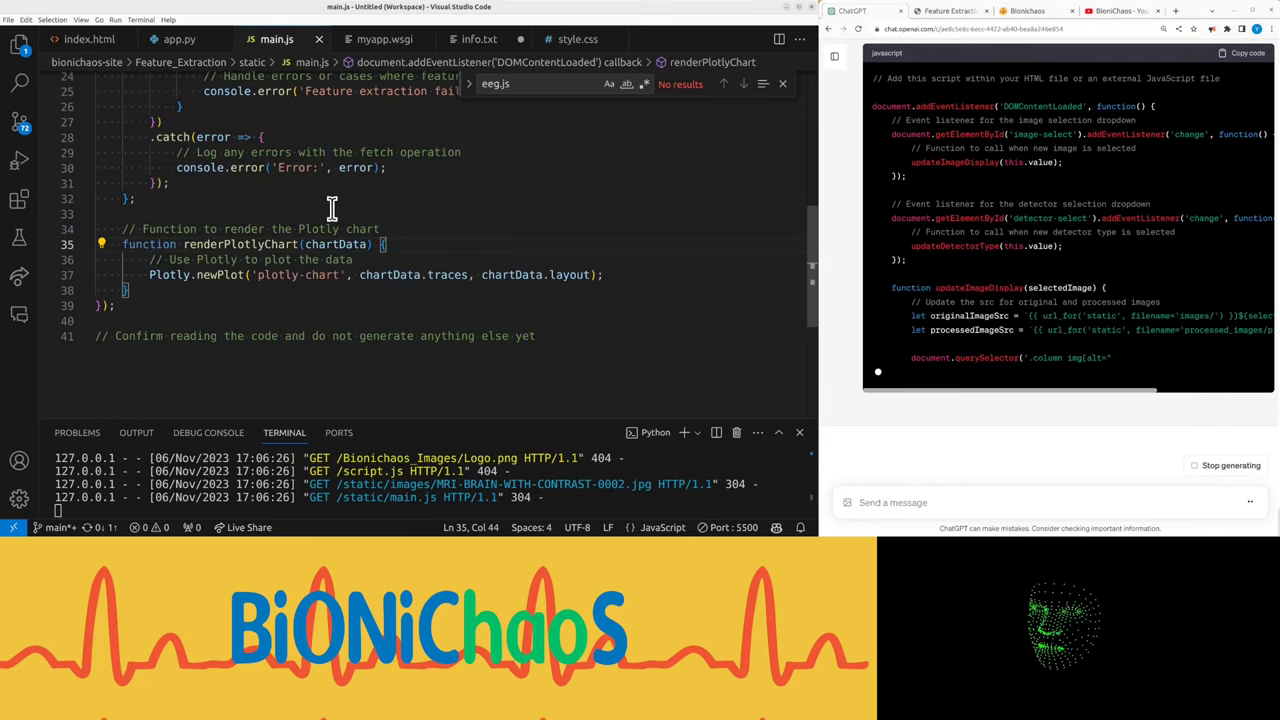
scroll(1144, 255, up, 2)
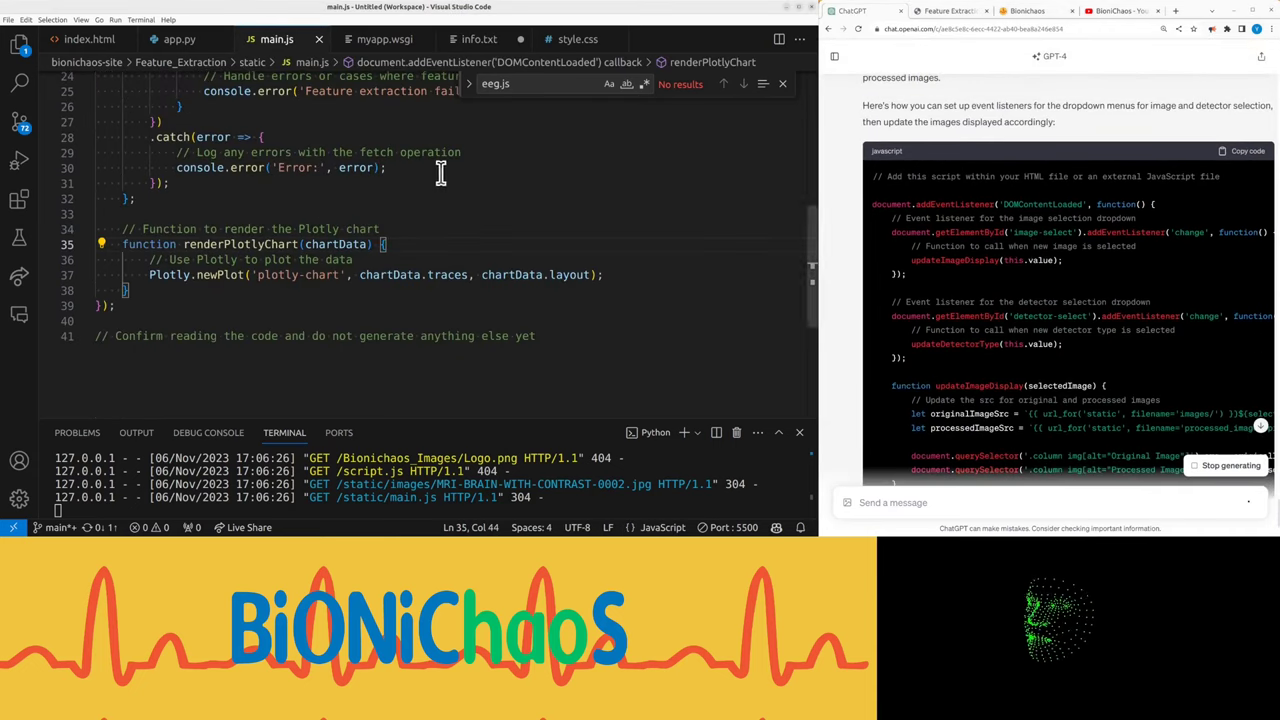
scroll(1030, 250, down, 5)
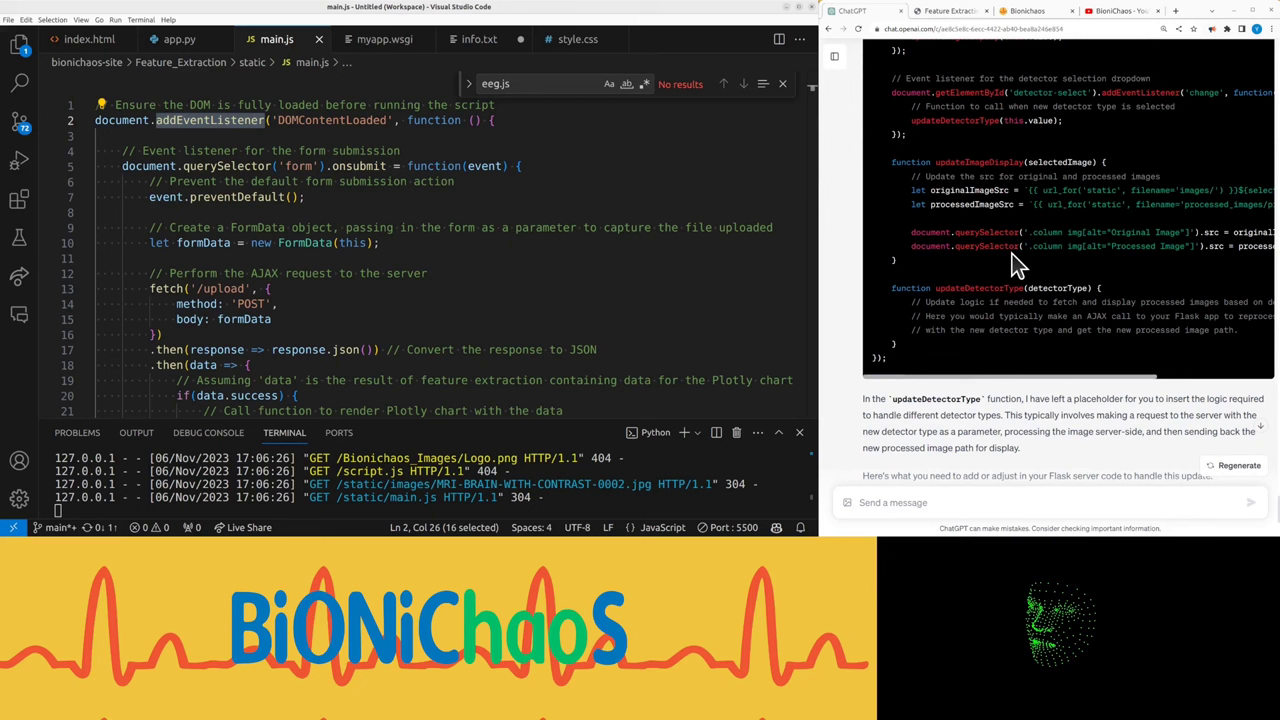
scroll(563, 275, down, 8)
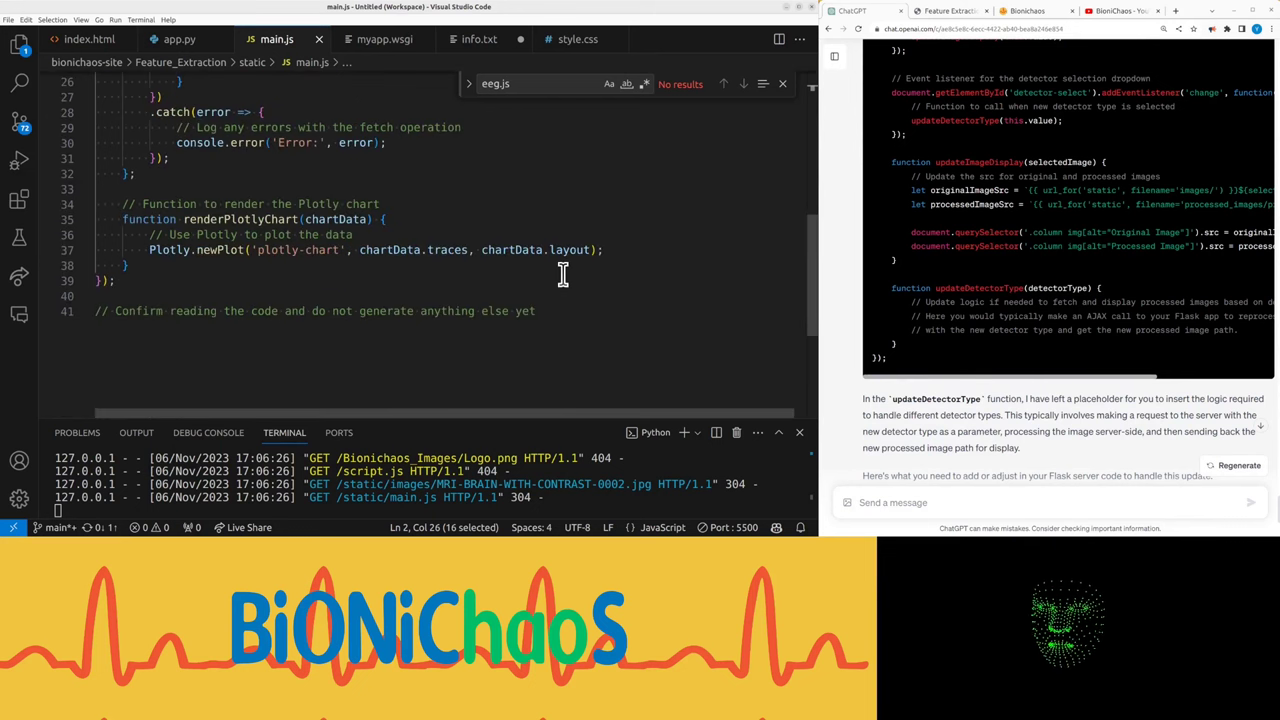
scroll(563, 275, up, 1)
scroll(563, 275, up, 6)
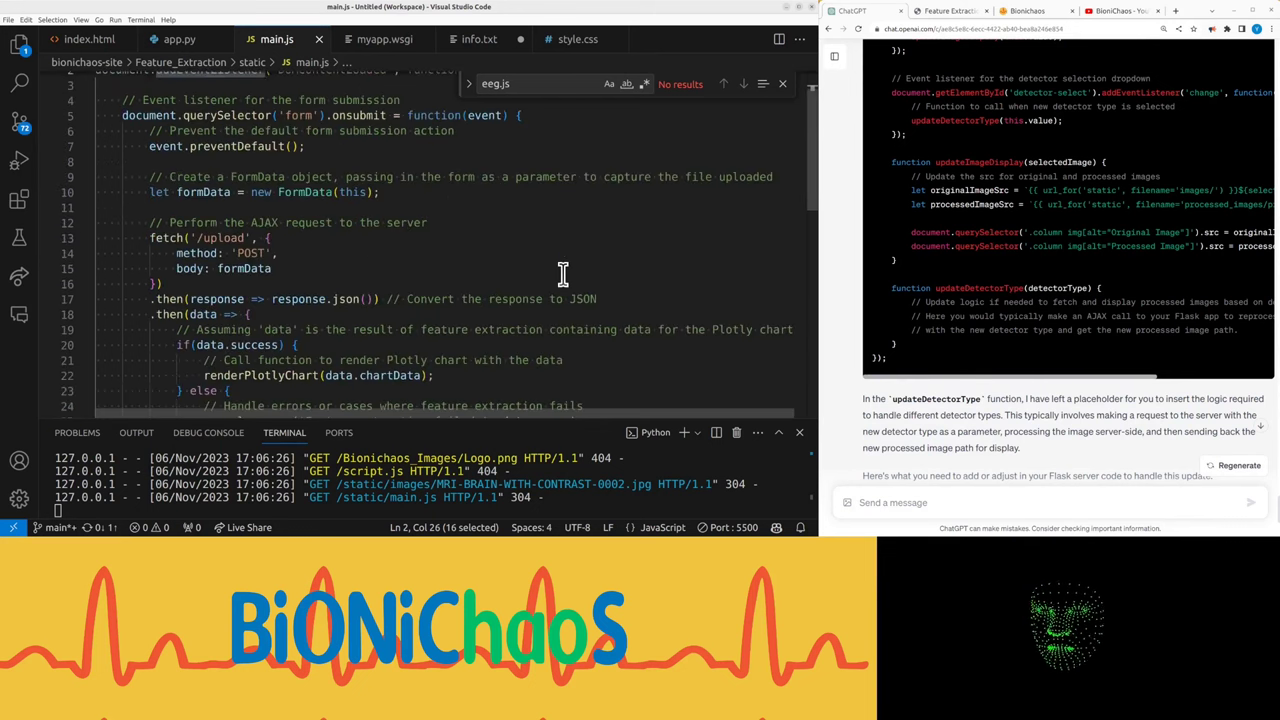
scroll(563, 275, up, 1)
scroll(955, 410, down, 2)
text(detector)
scroll(1050, 300, up, 5)
scroll(1050, 300, up, 5)
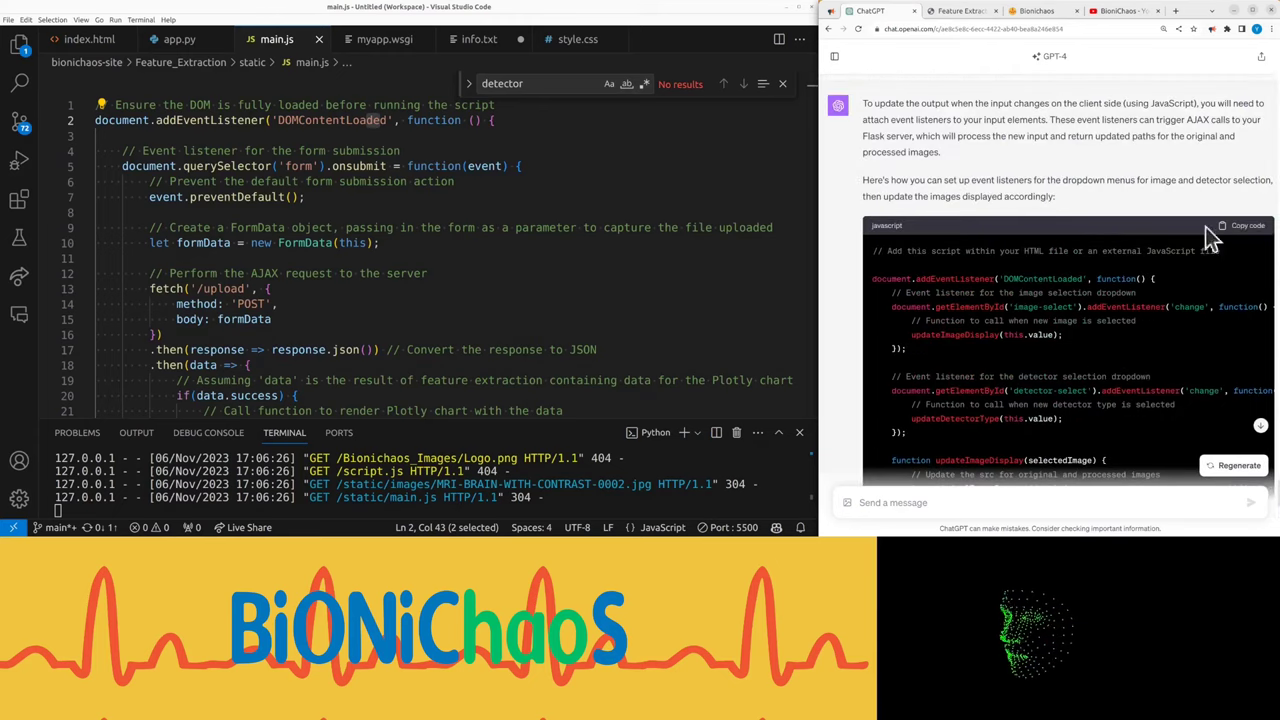
click(1250, 225)
click(393, 236)
key(ctrl+a)
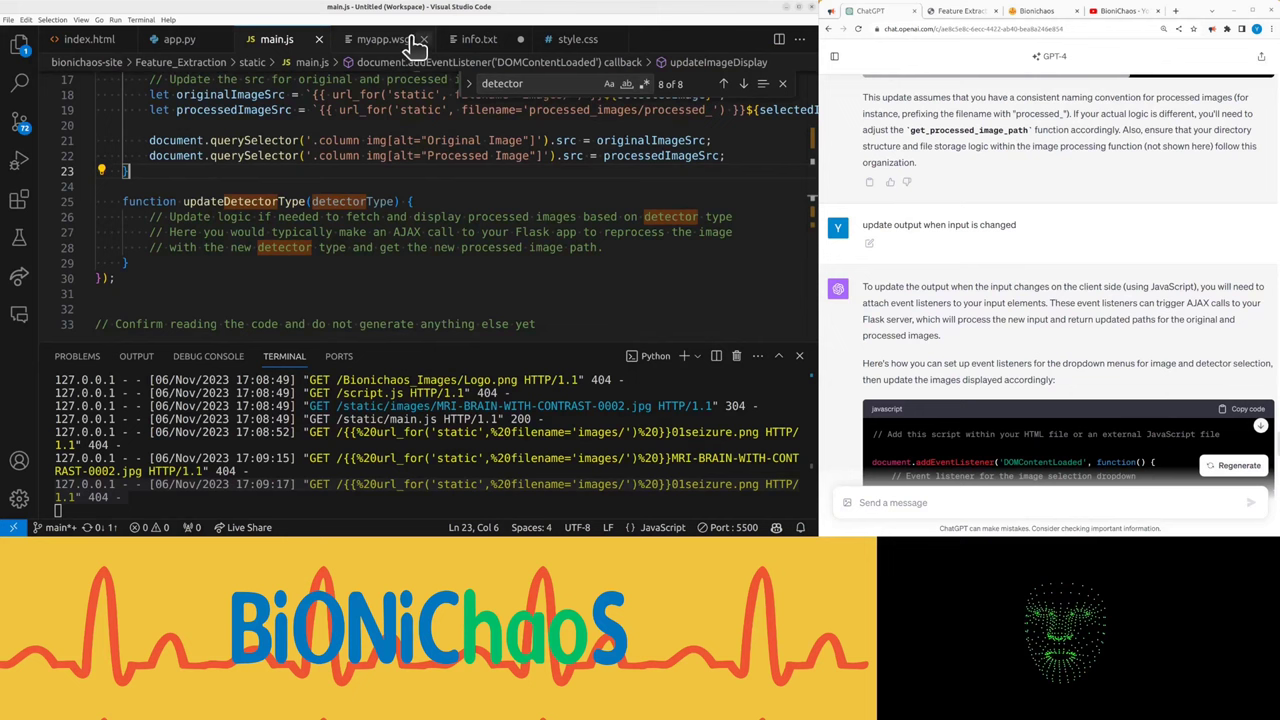
Send info.txt's request for the complete commented js file to ChatGPT and review its url_for reply
click(472, 42)
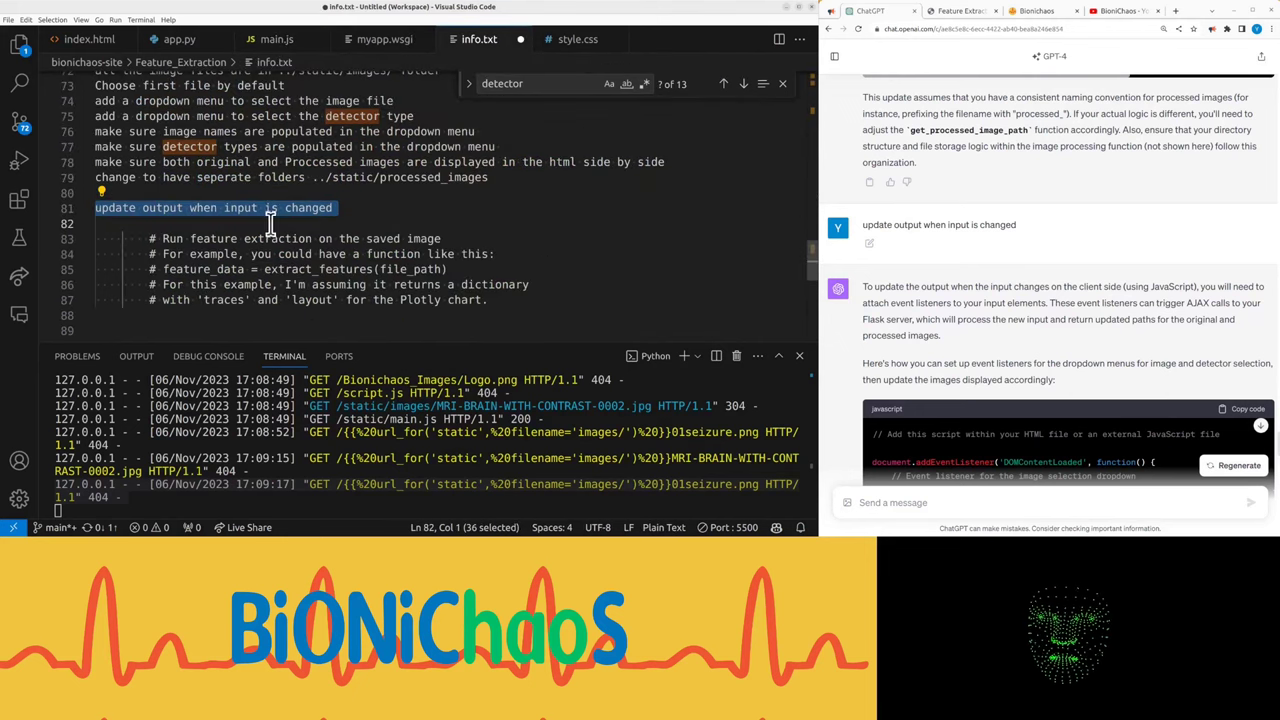
scroll(270, 220, up, 2)
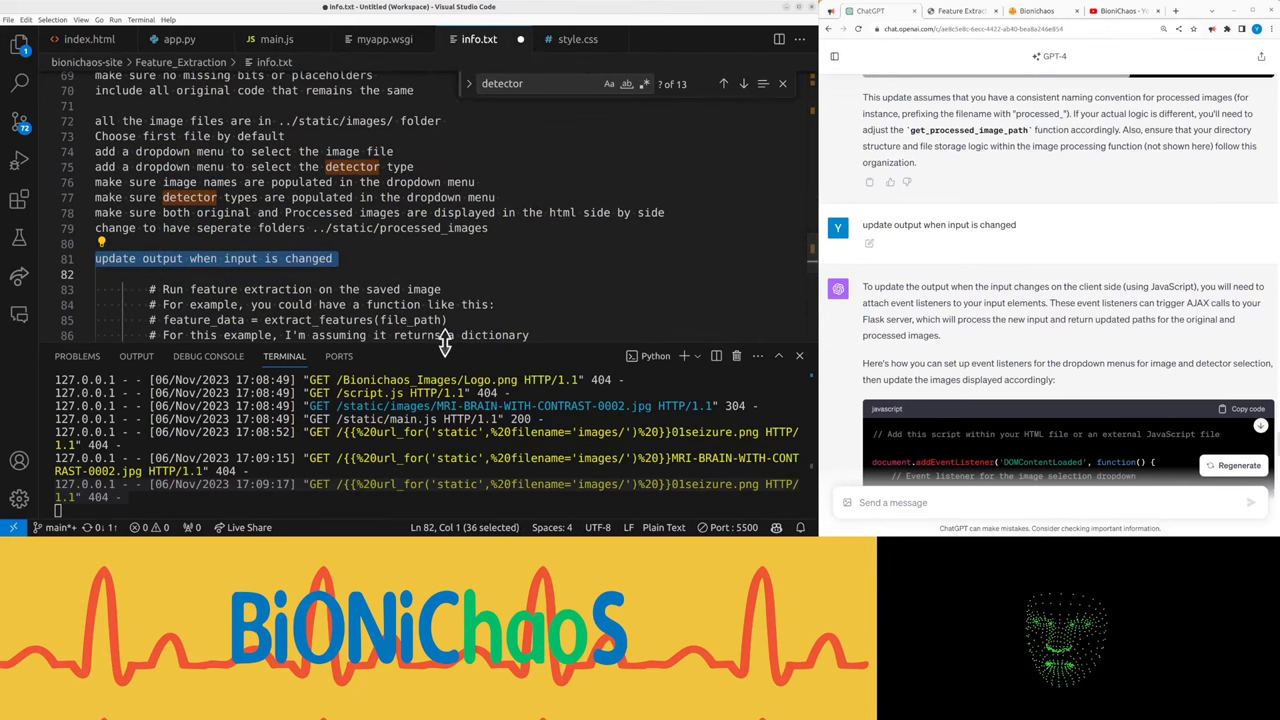
drag(444, 342, 444, 436)
click(921, 503)
key(ctrl+v)
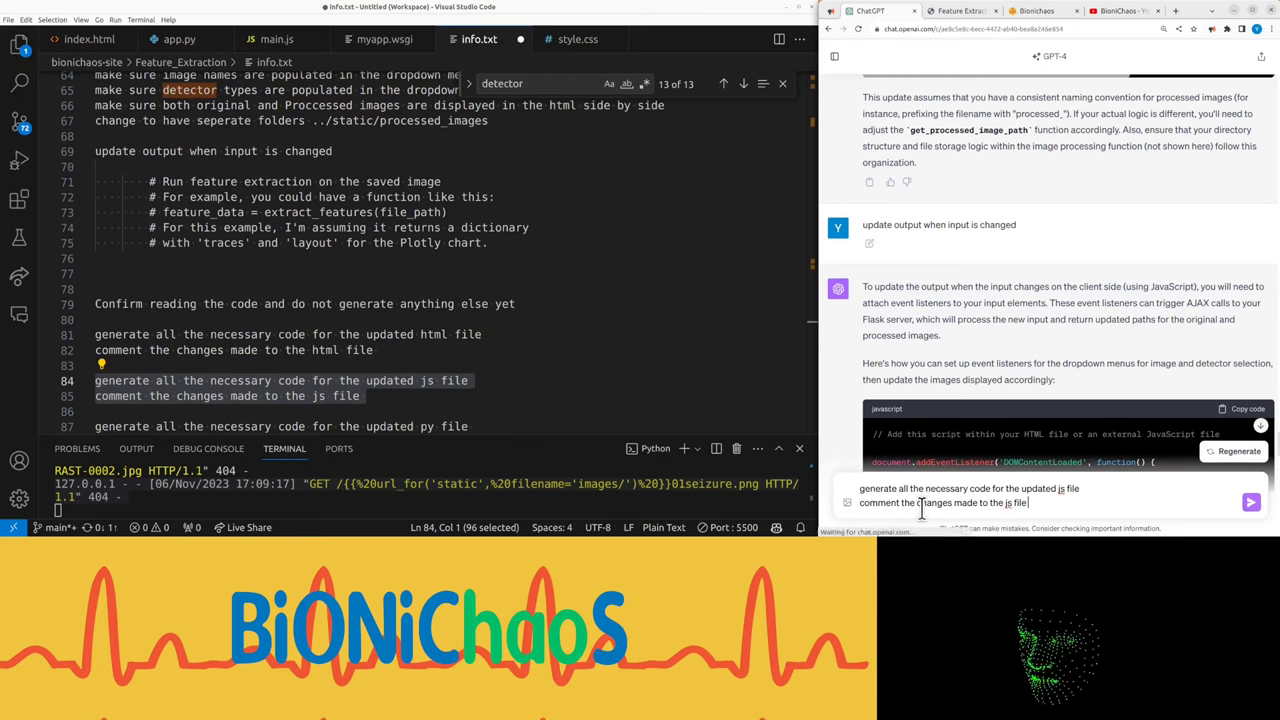
key(Return)
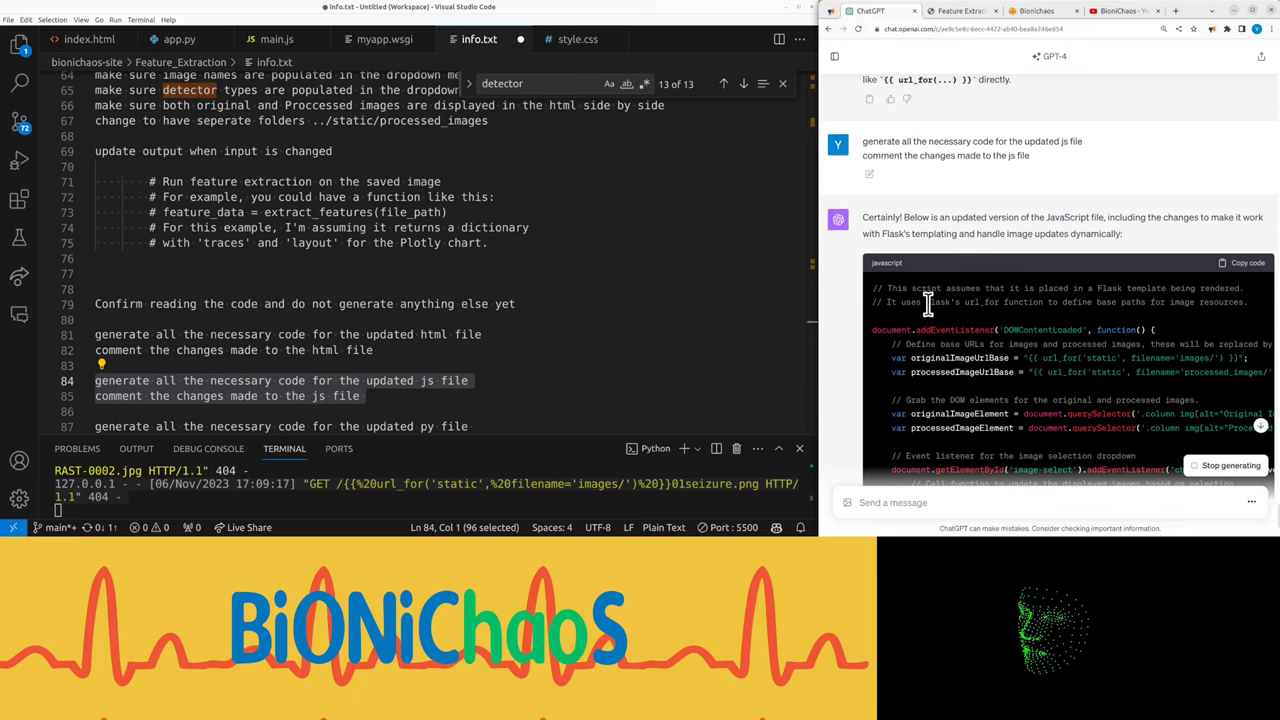
drag(962, 302, 1024, 302)
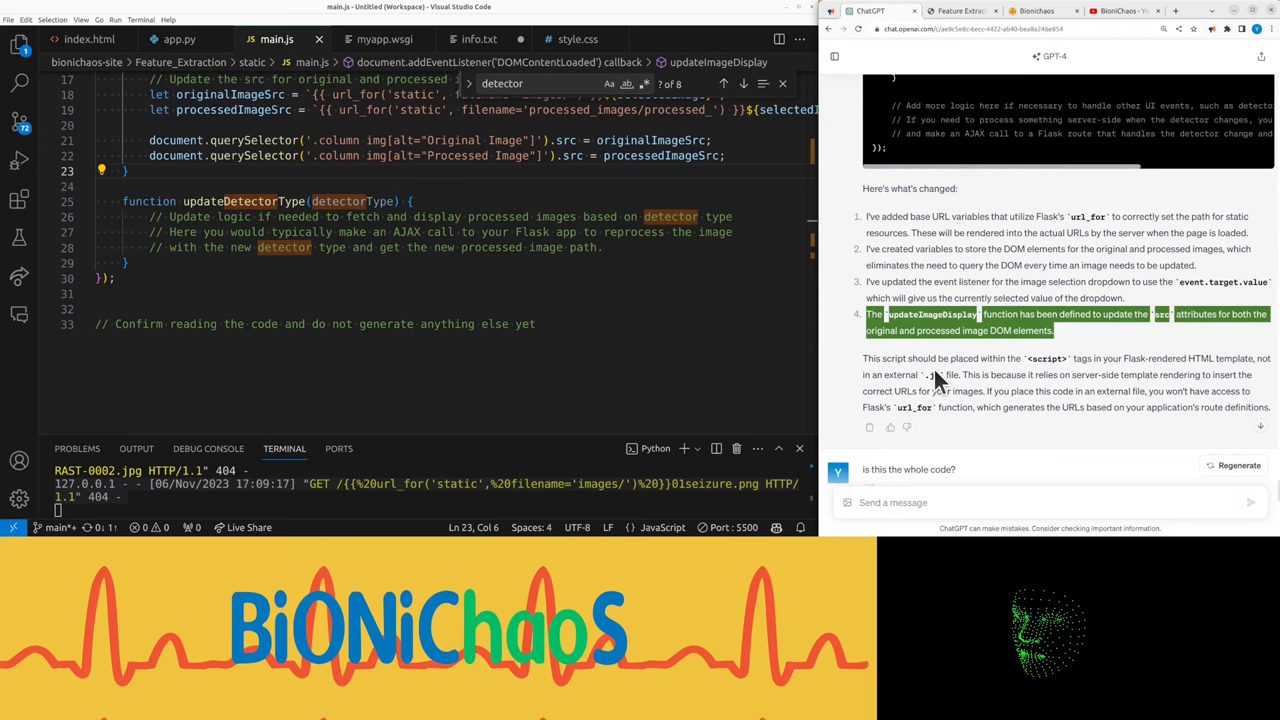
triple_click(934, 369)
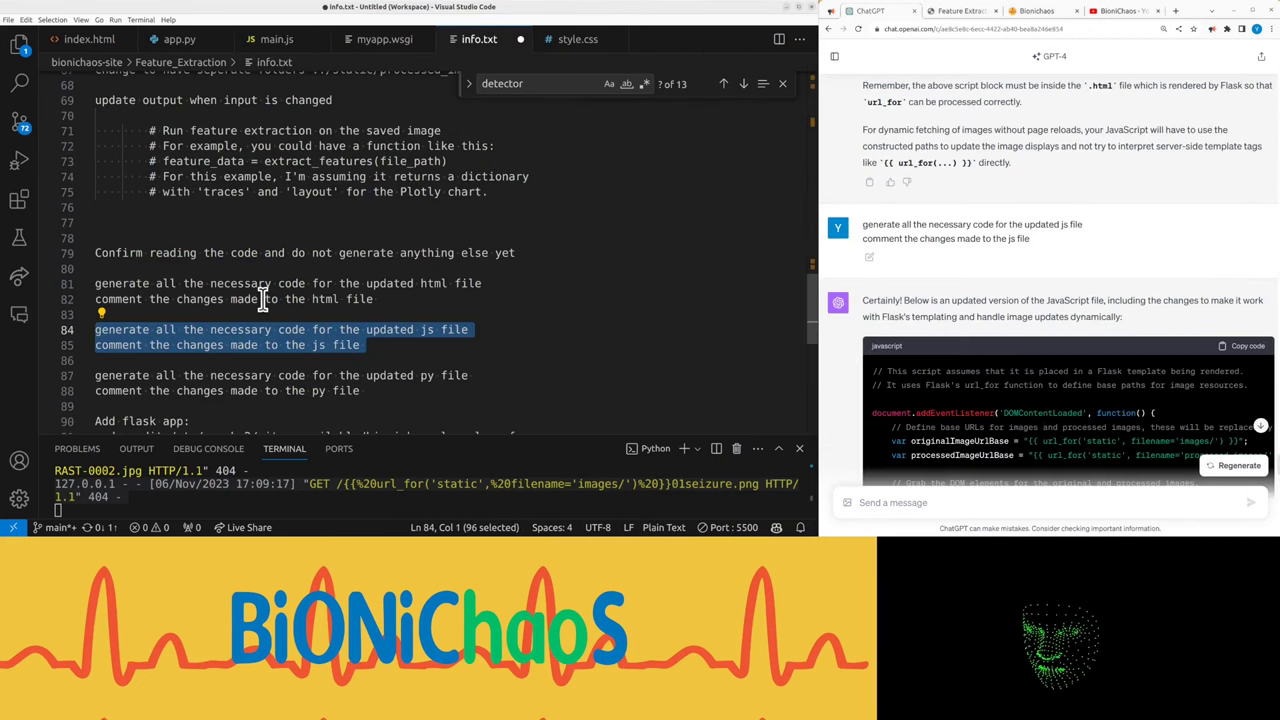
Move info.txt to the first tab position and save the notes file
scroll(257, 290, up, 2)
scroll(256, 291, up, 4)
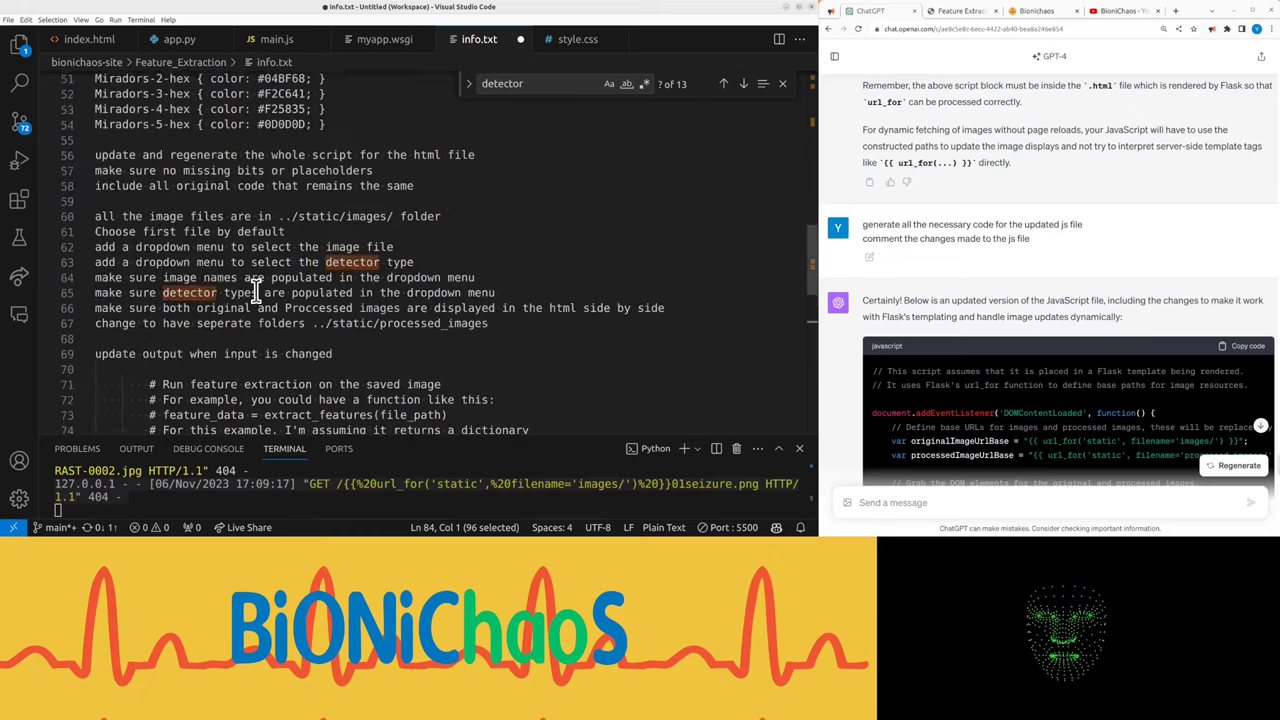
scroll(256, 292, up, 3)
scroll(256, 292, up, 6)
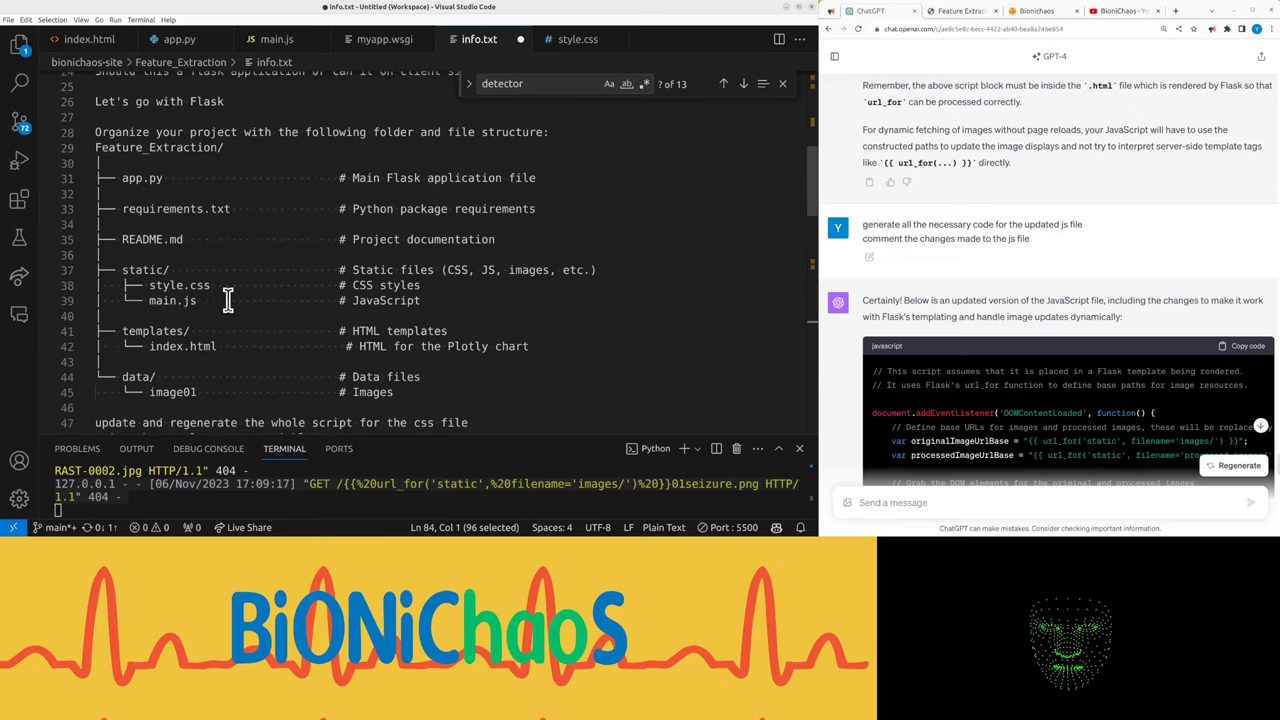
drag(142, 300, 276, 302)
click(270, 272)
key(ctrl+z)
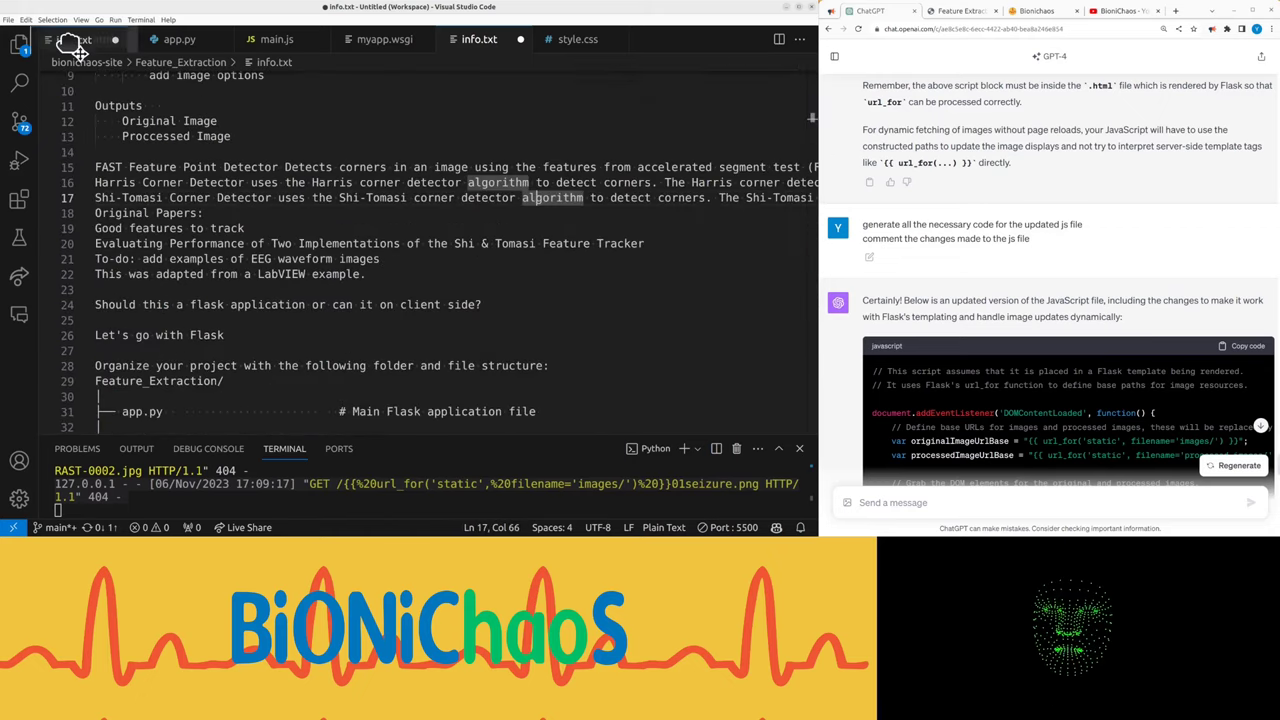
drag(72, 45, 75, 40)
click(264, 183)
key(ctrl+s)
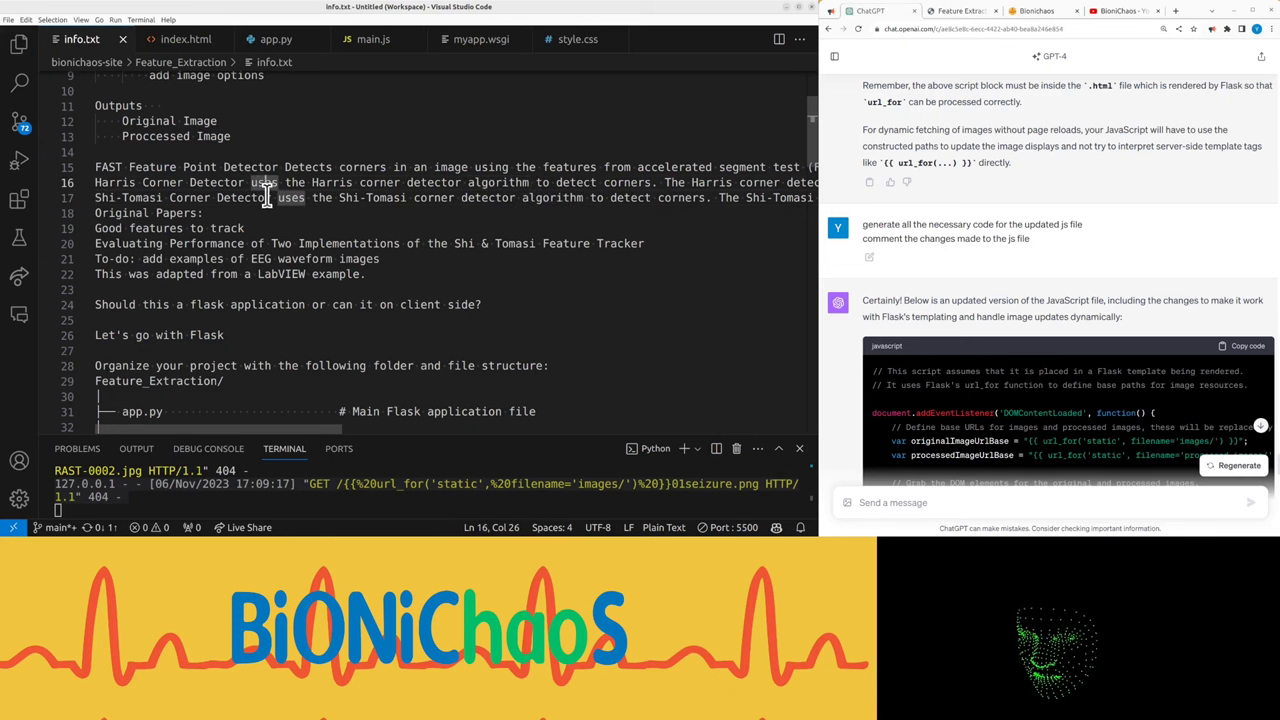
Start a new ChatGPT conversation with GPT-4 kept as the model
scroll(265, 195, down, 5)
scroll(265, 195, down, 5)
scroll(265, 195, up, 12)
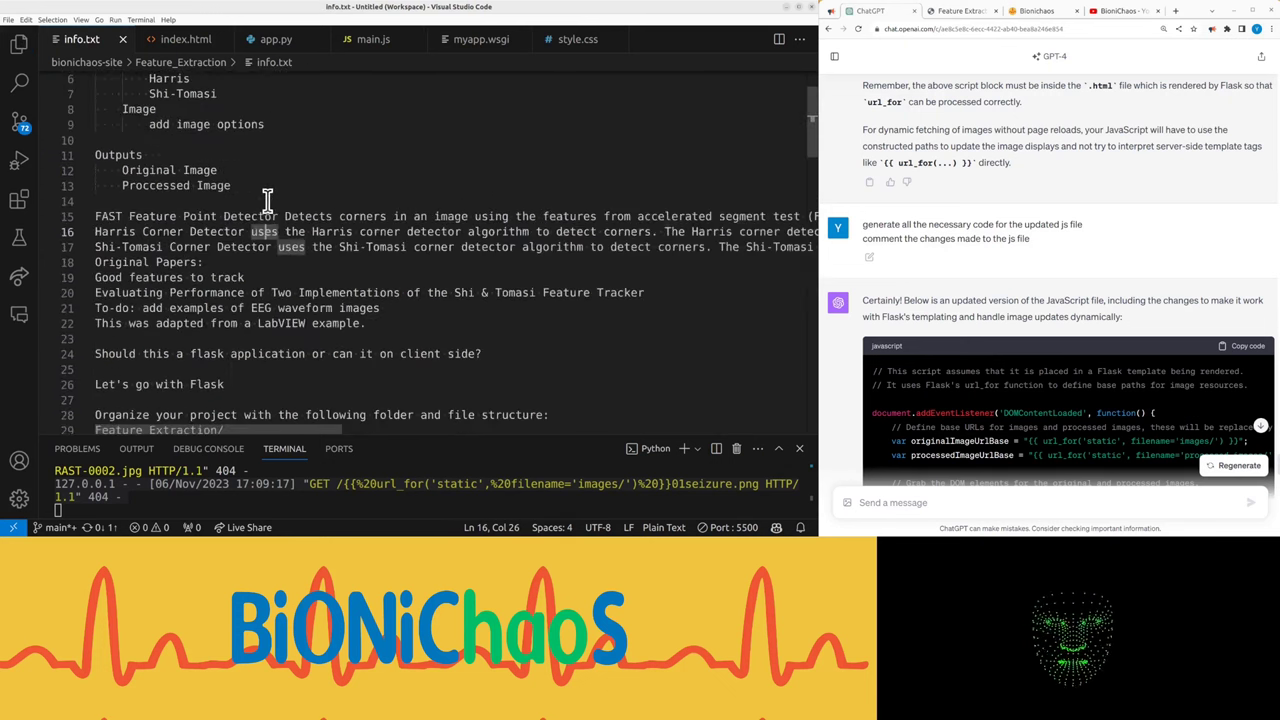
click(834, 56)
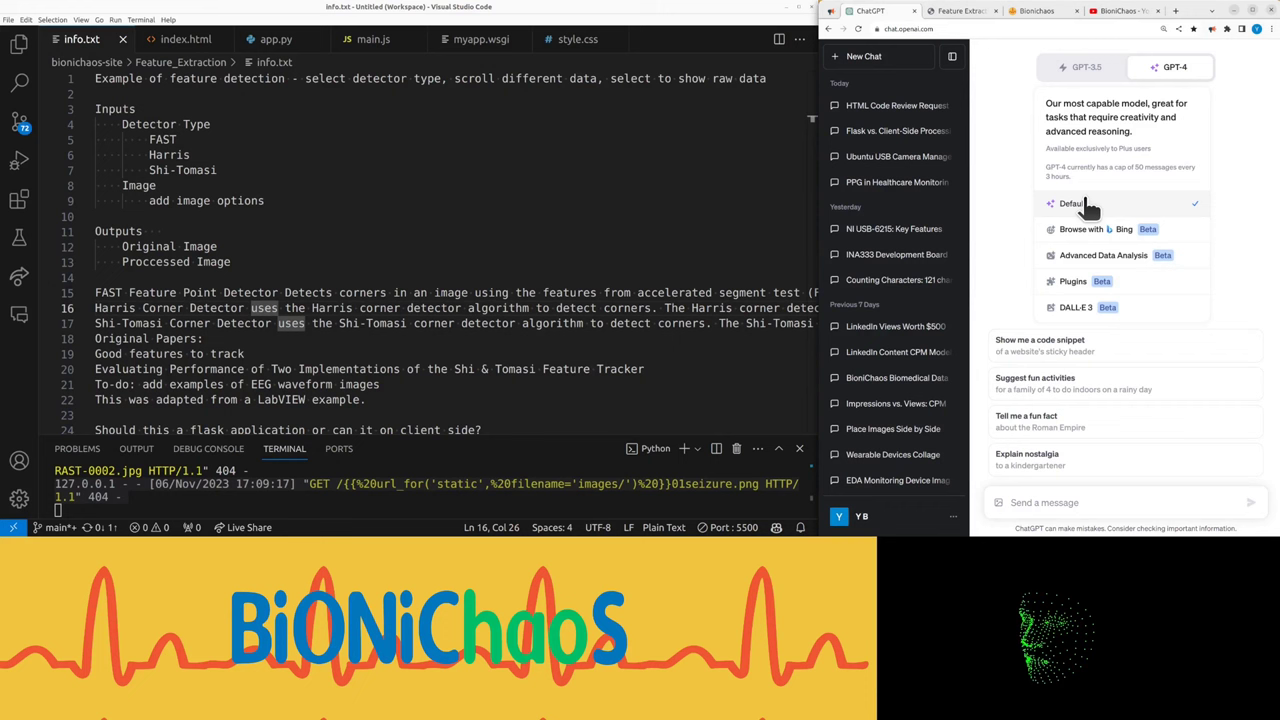
click(1080, 212)
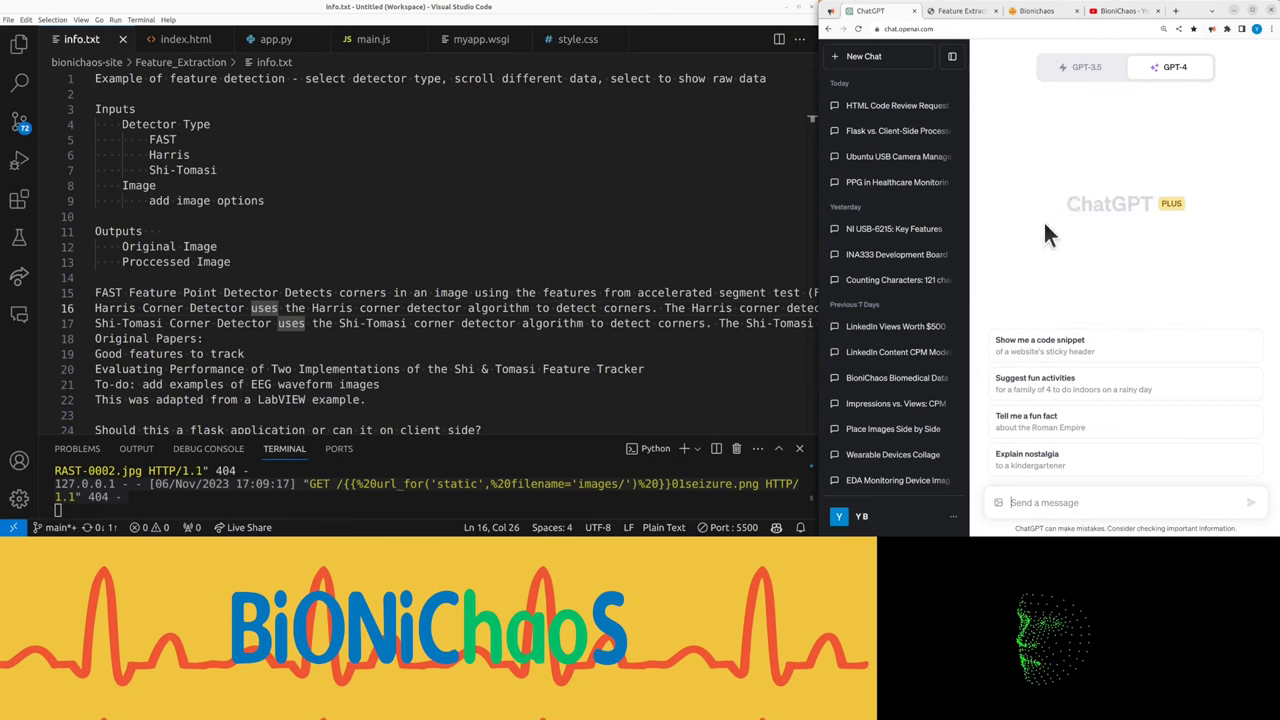
Select all of app.py's code for ChatGPT and move the main.js tab ahead of app.py
click(175, 171)
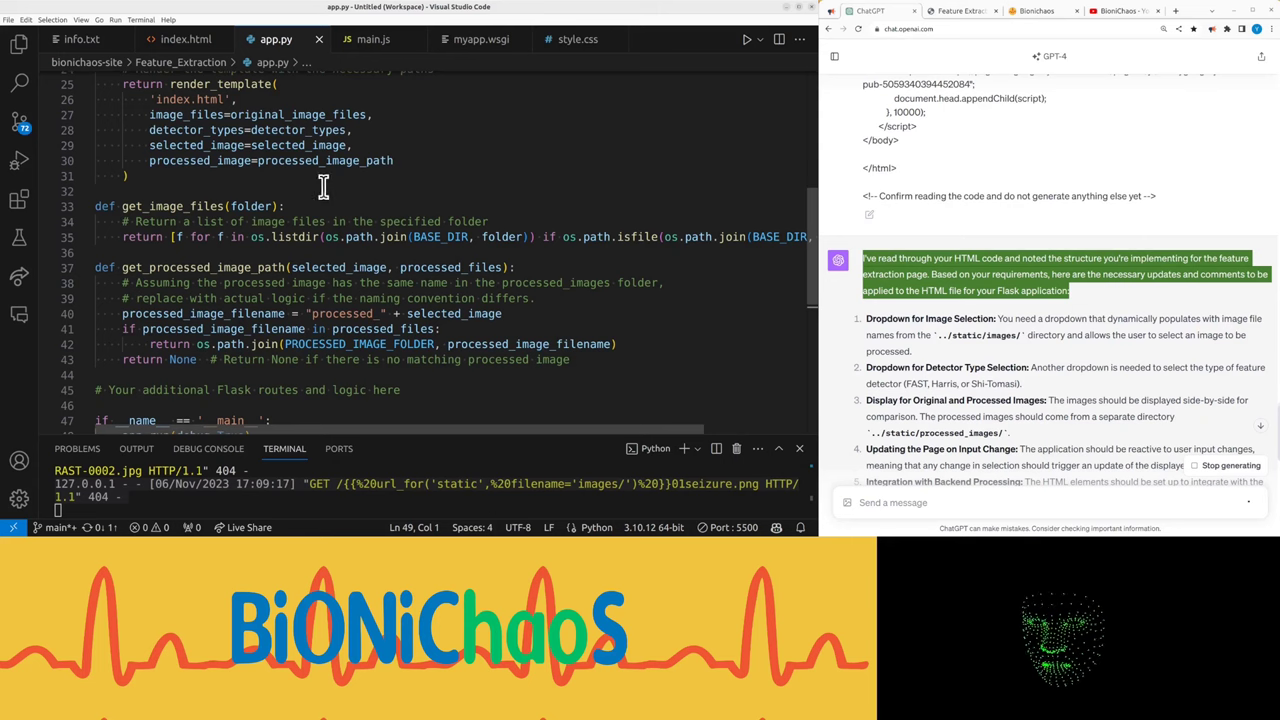
scroll(318, 192, down, 5)
text(# Confirm reading the code and do not generate anything else yet)
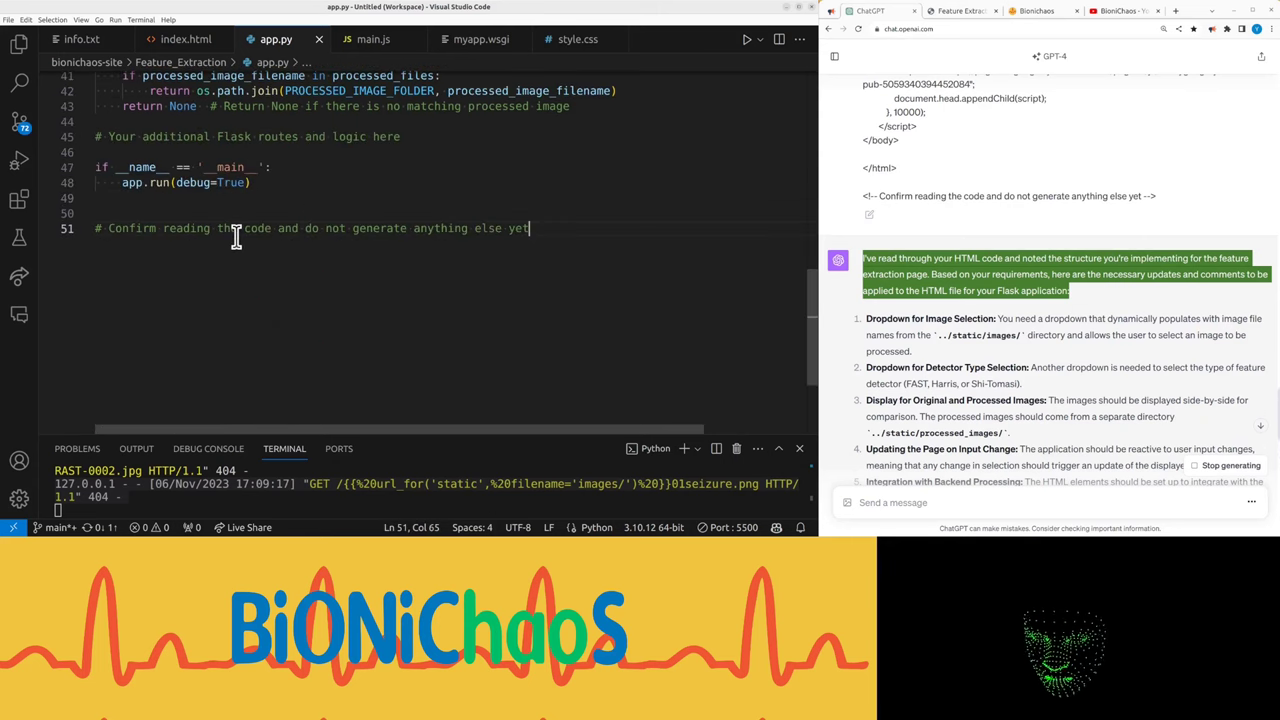
key(ctrl+a)
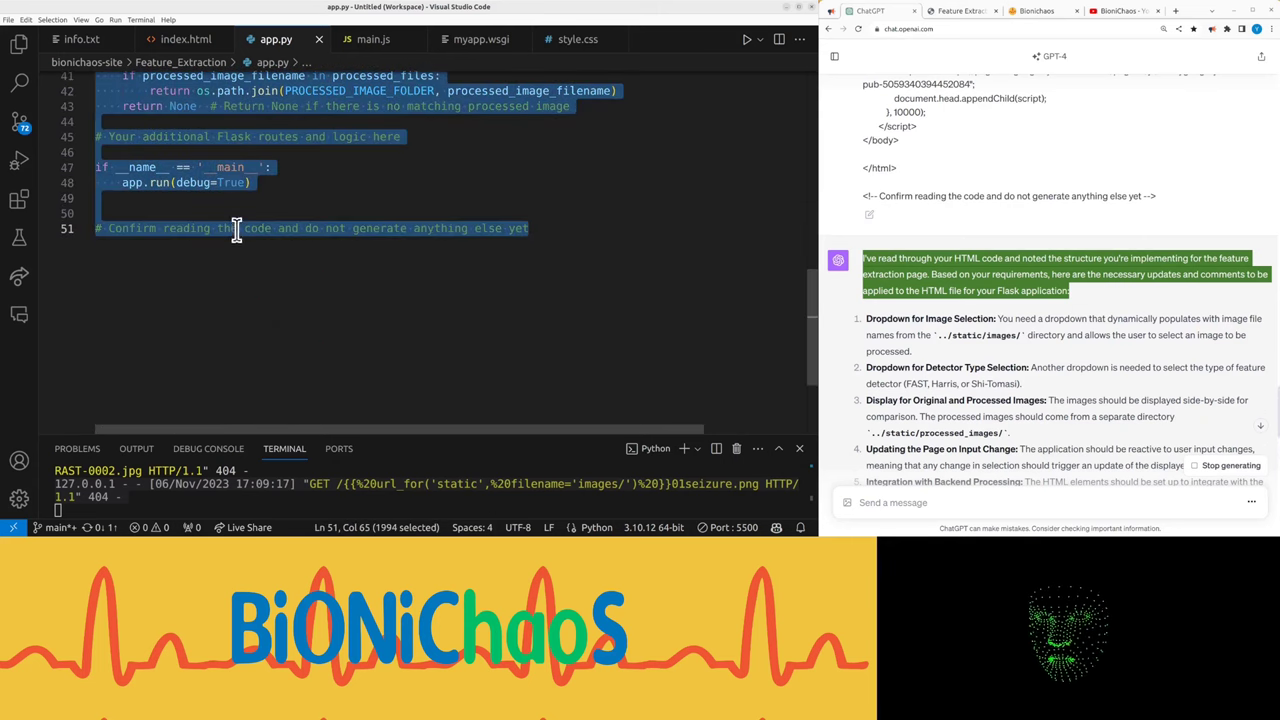
drag(373, 39, 285, 50)
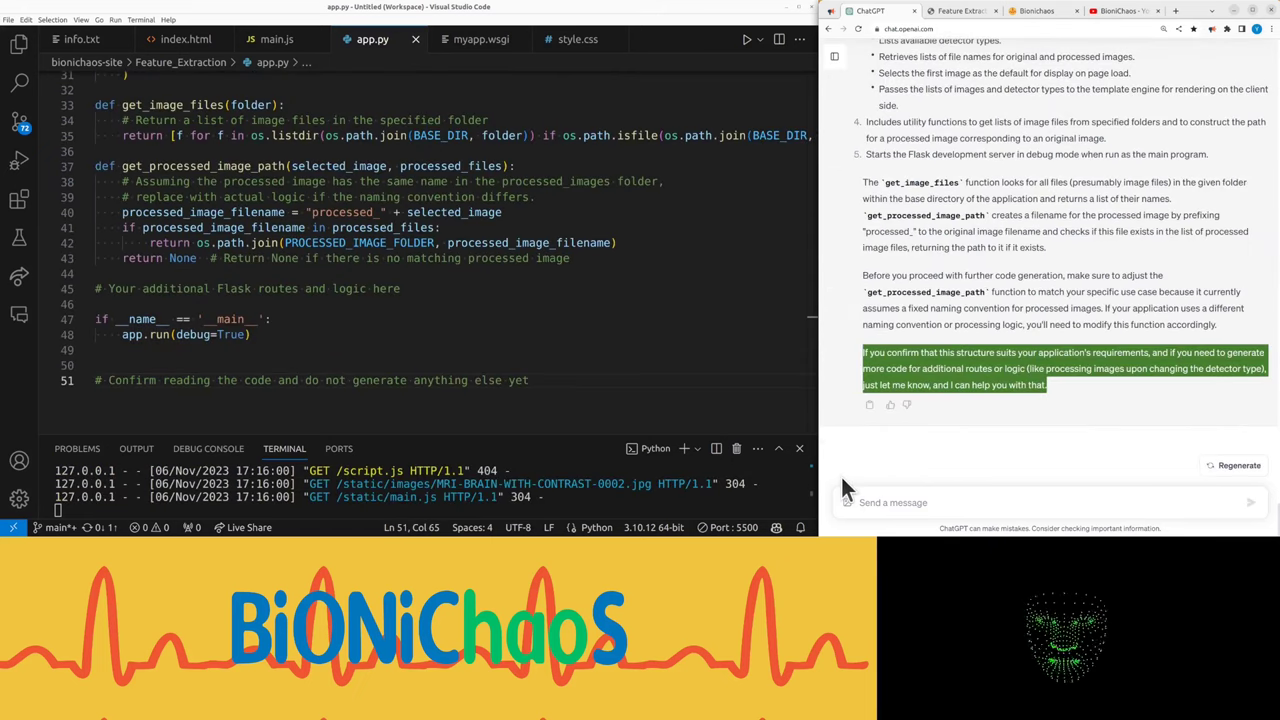
Tell ChatGPT 'Processed image not available.' and ask whether the code does any image processing yet
click(850, 500)
text(Processed image not available.)
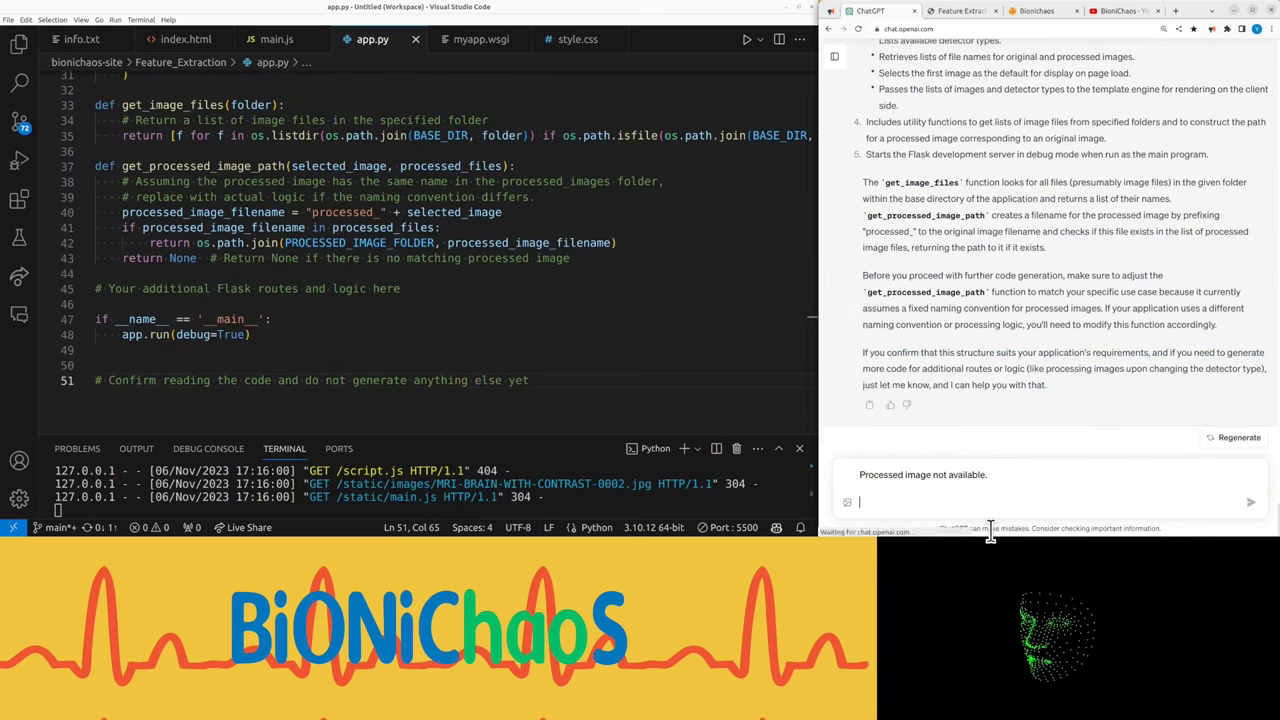
key(Return)
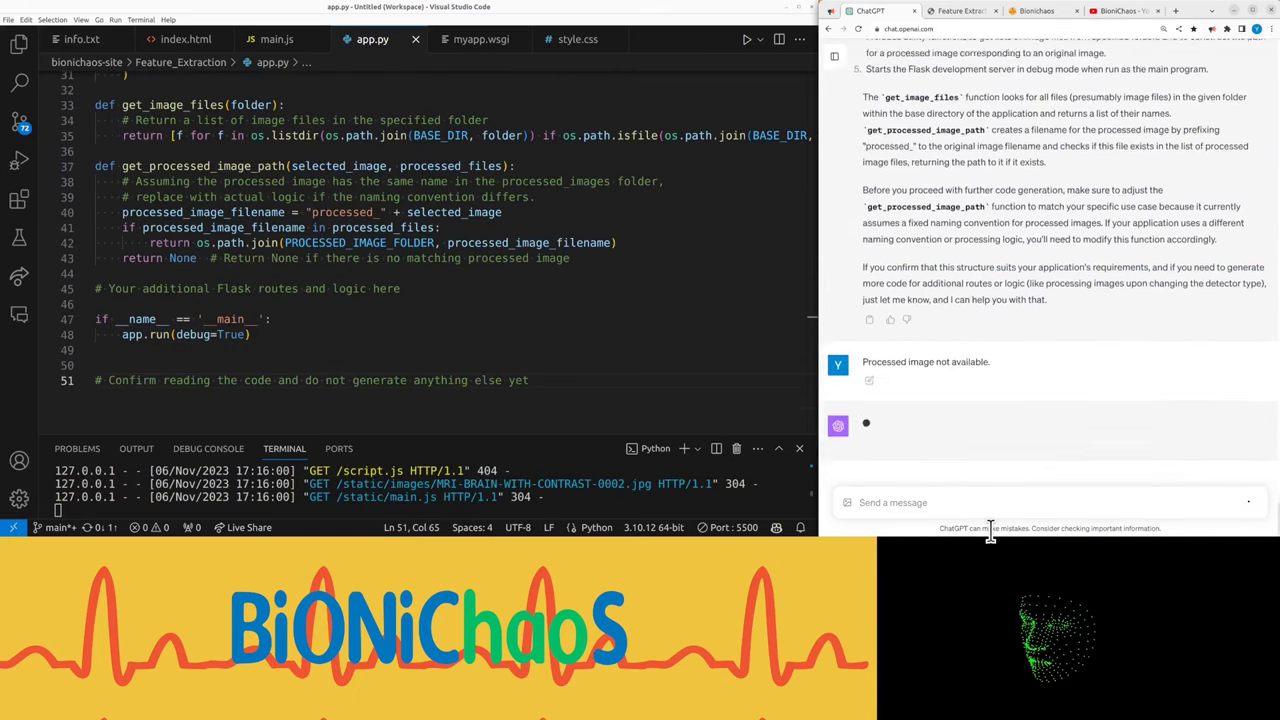
text(doe the code do any ima)
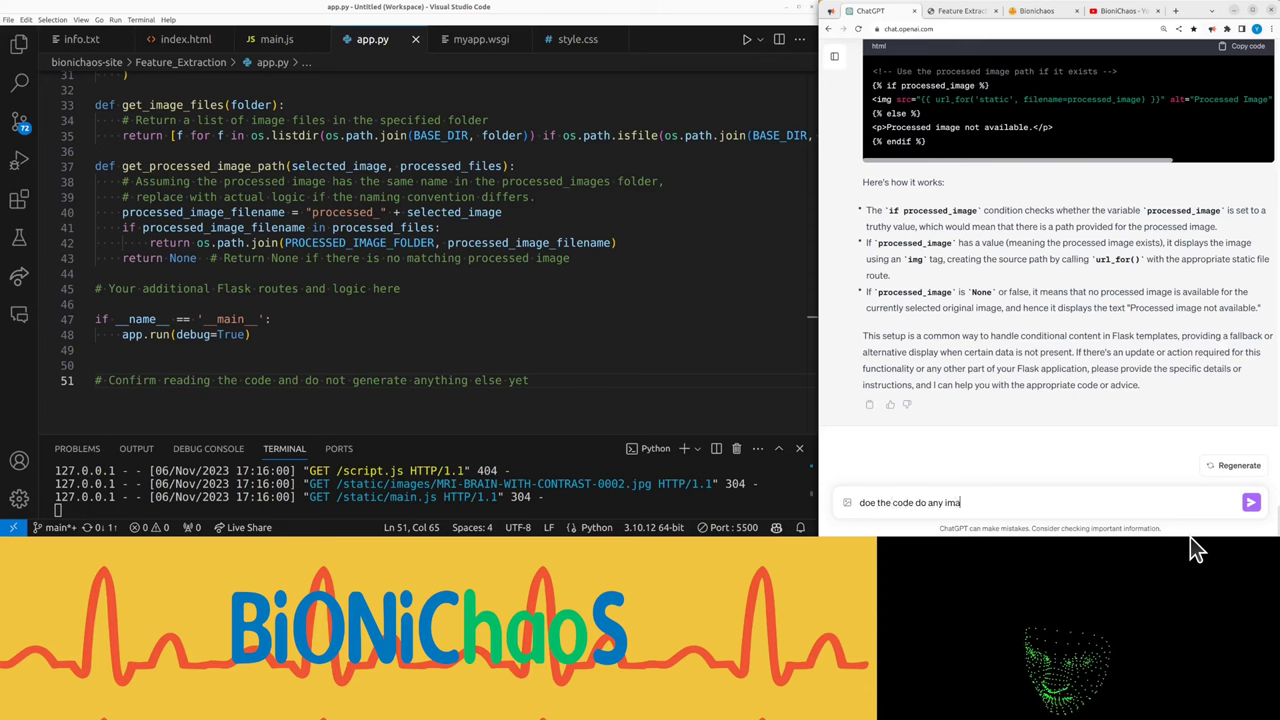
text(ge process)
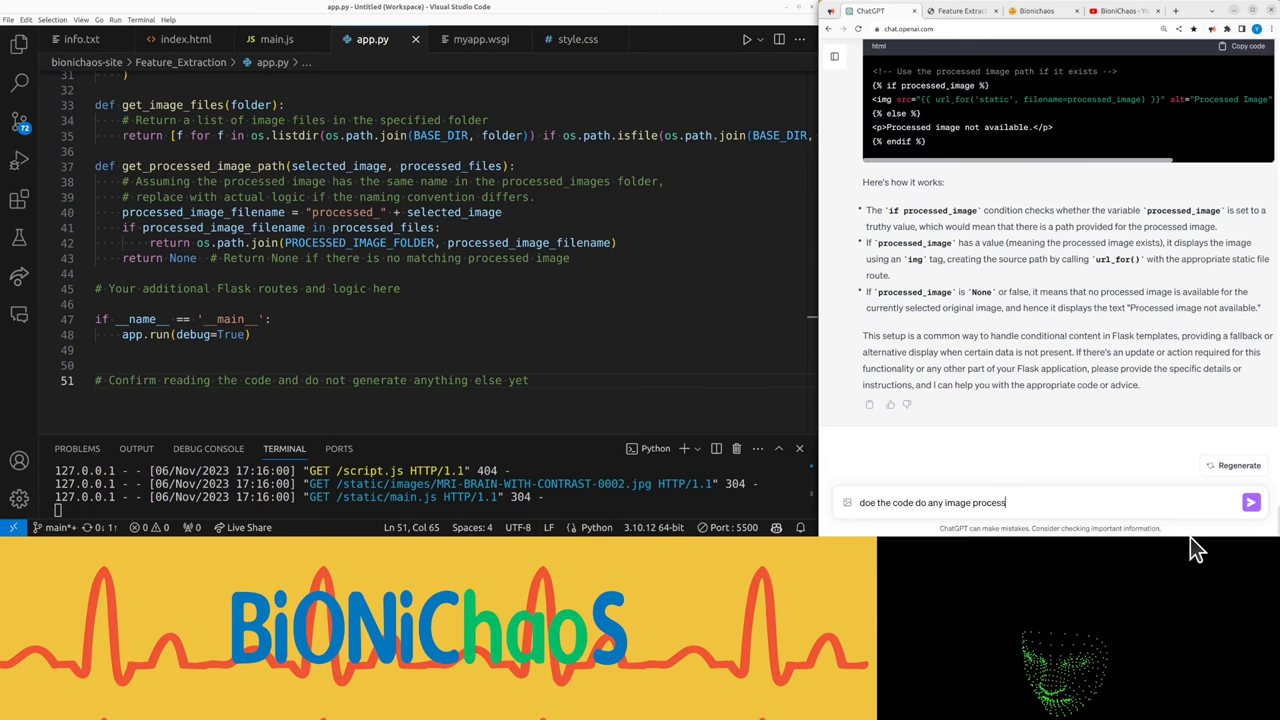
text(ing at this )
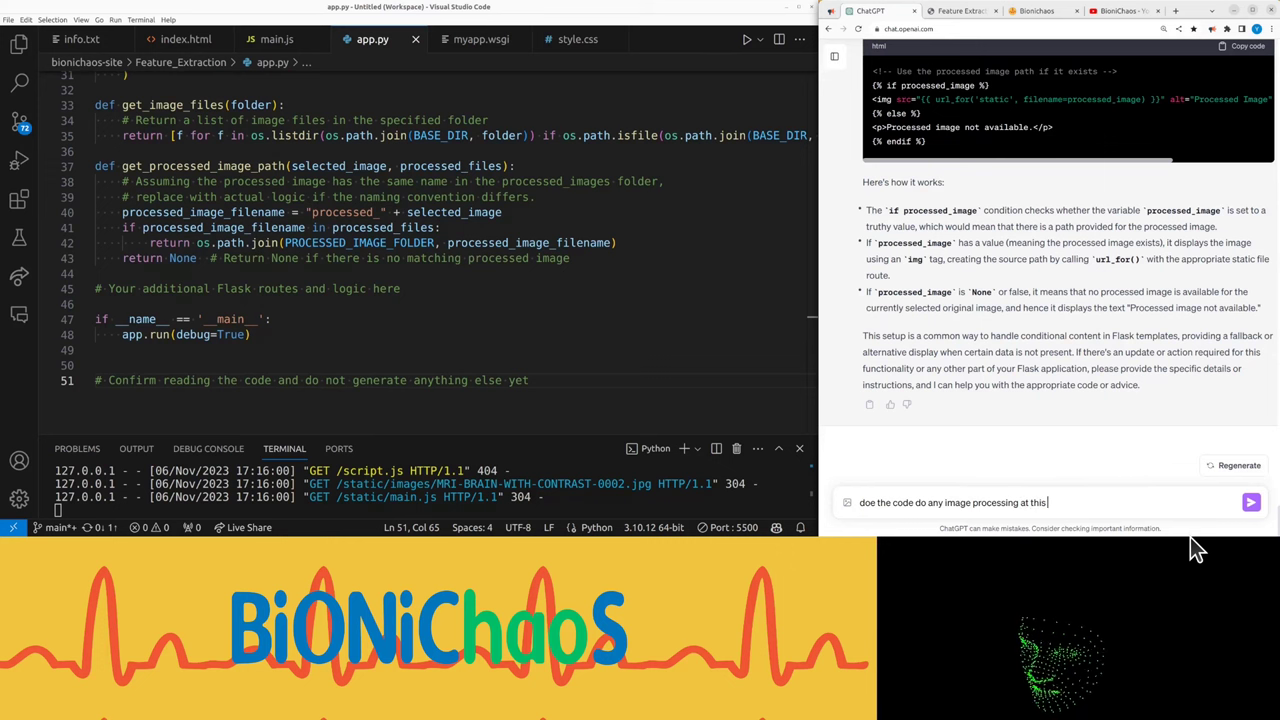
text(stage?)
key(Return)
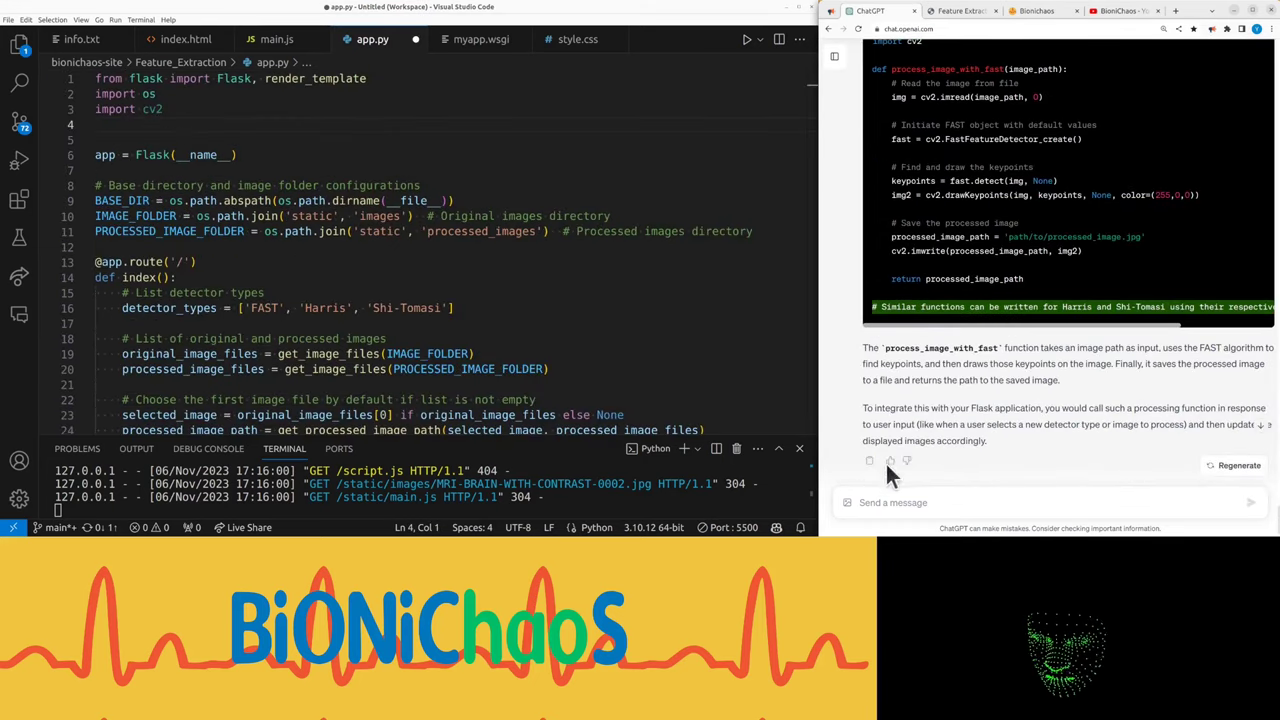
Paste the copied code line into ChatGPT and send it
click(879, 503)
text(# Similar functions can be written for Harris and Shi-Tomasi using their respective algorithms in OpenCV.)
key(Return)
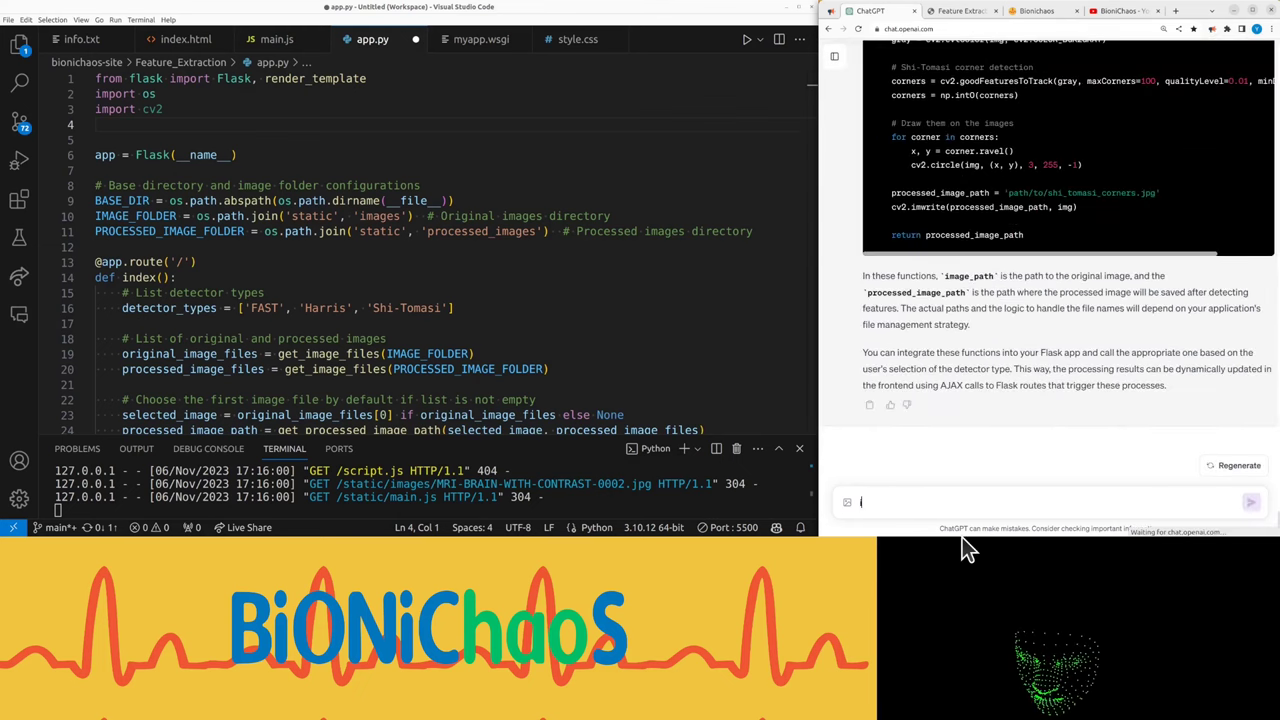
Ask ChatGPT to 'integrate all into the current app.py' and review the returned code
text(integrate al)
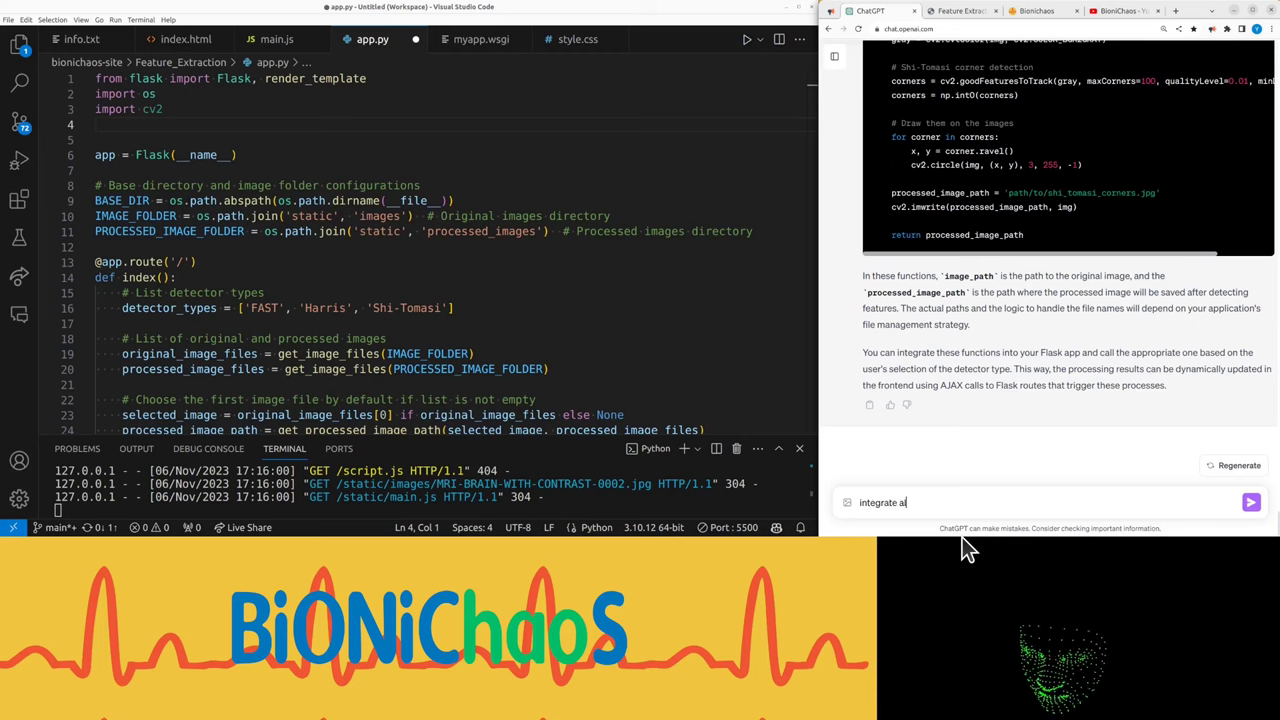
text(l into the)
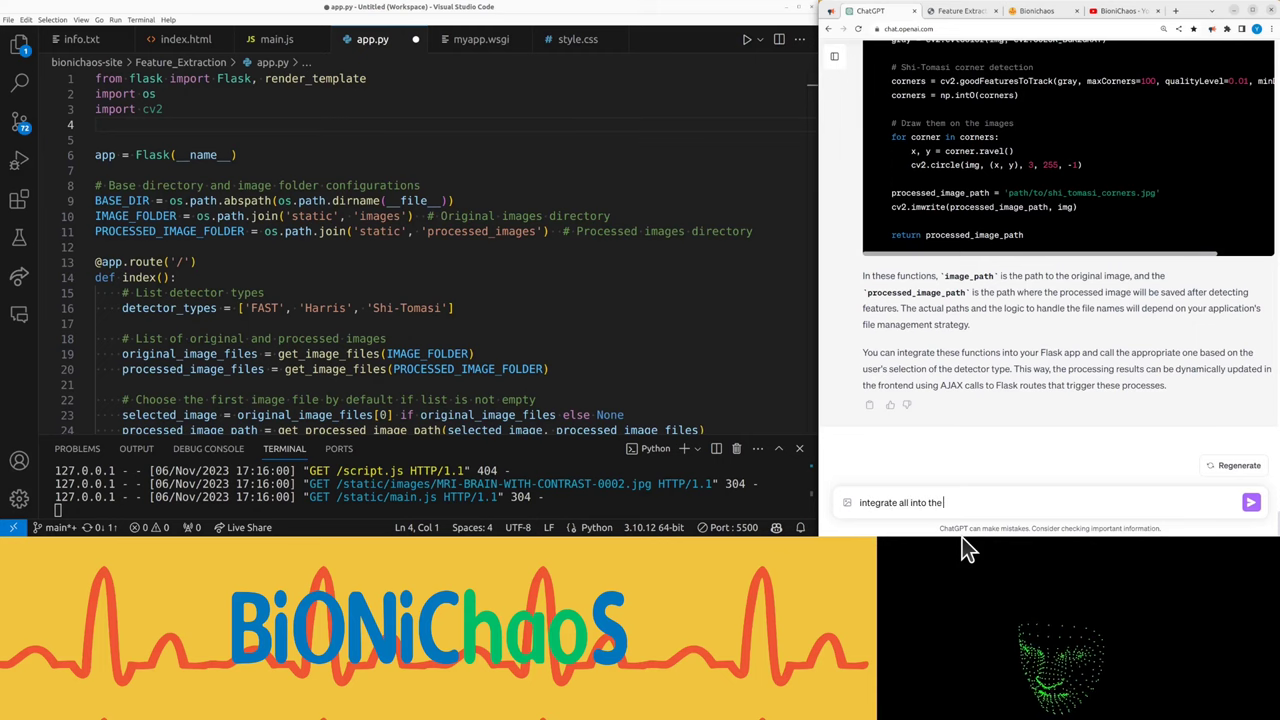
text( current app.py)
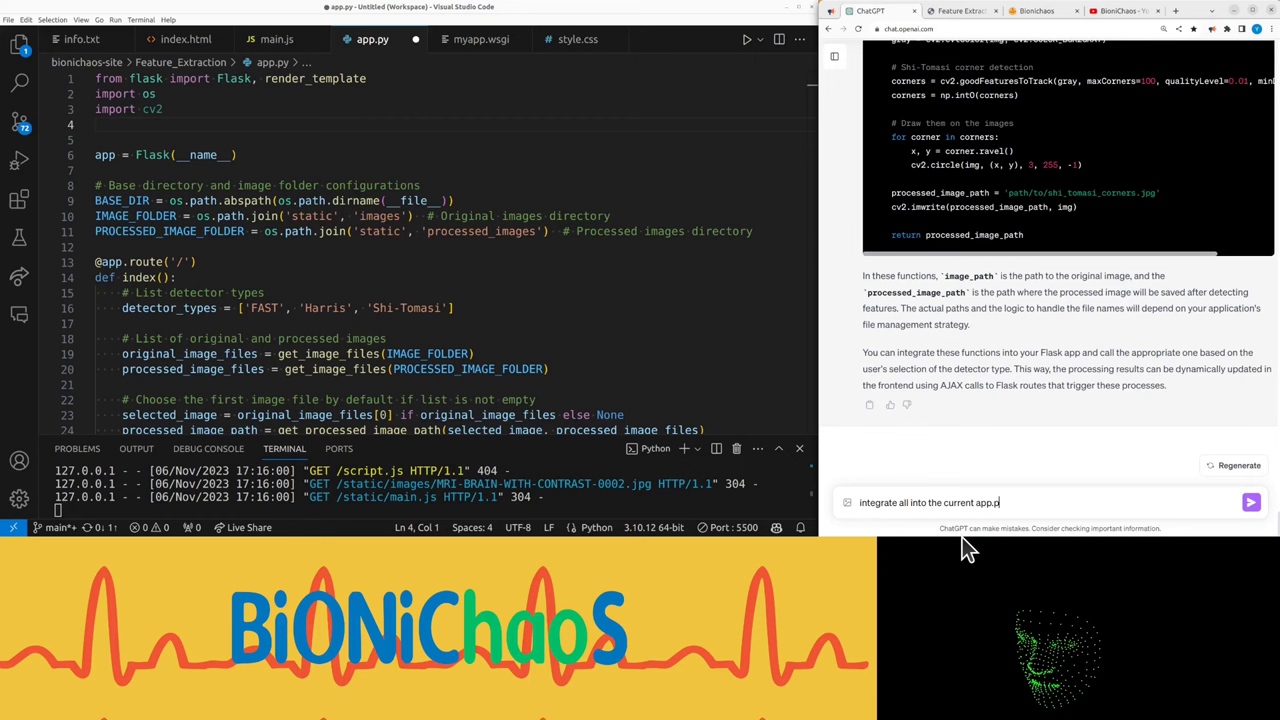
key(Return)
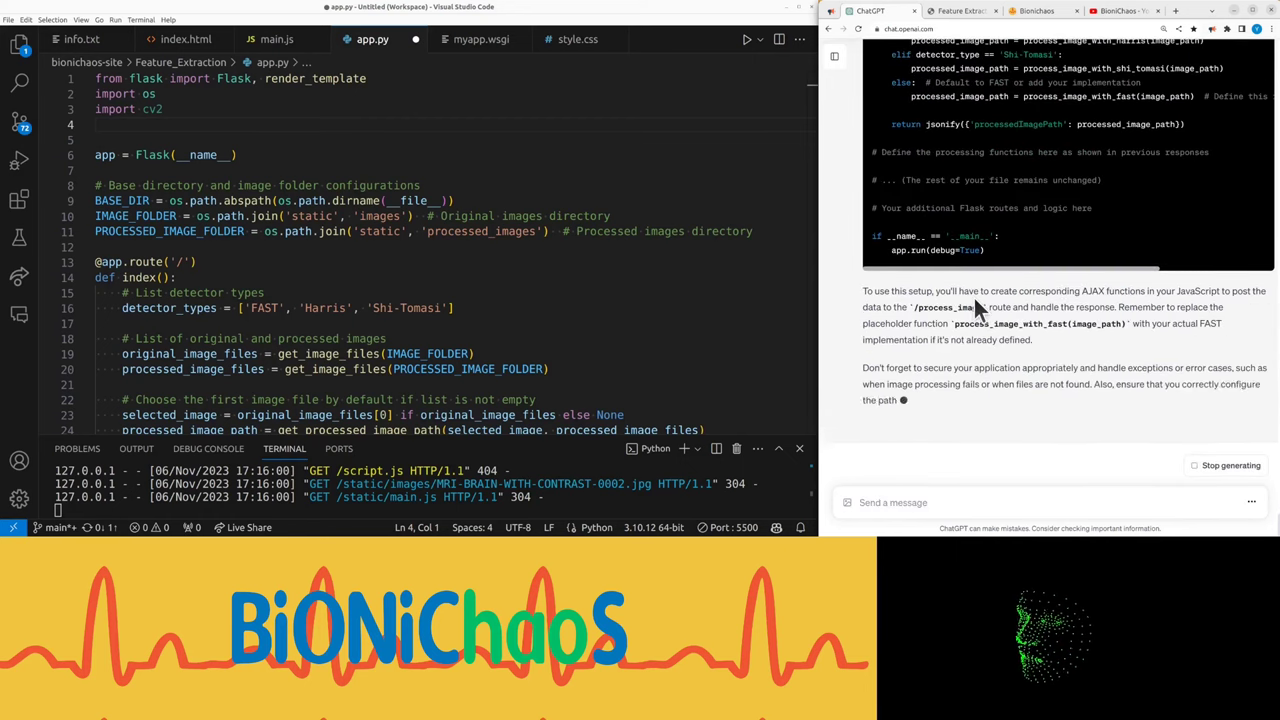
scroll(953, 275, up, 4)
scroll(953, 275, up, 1)
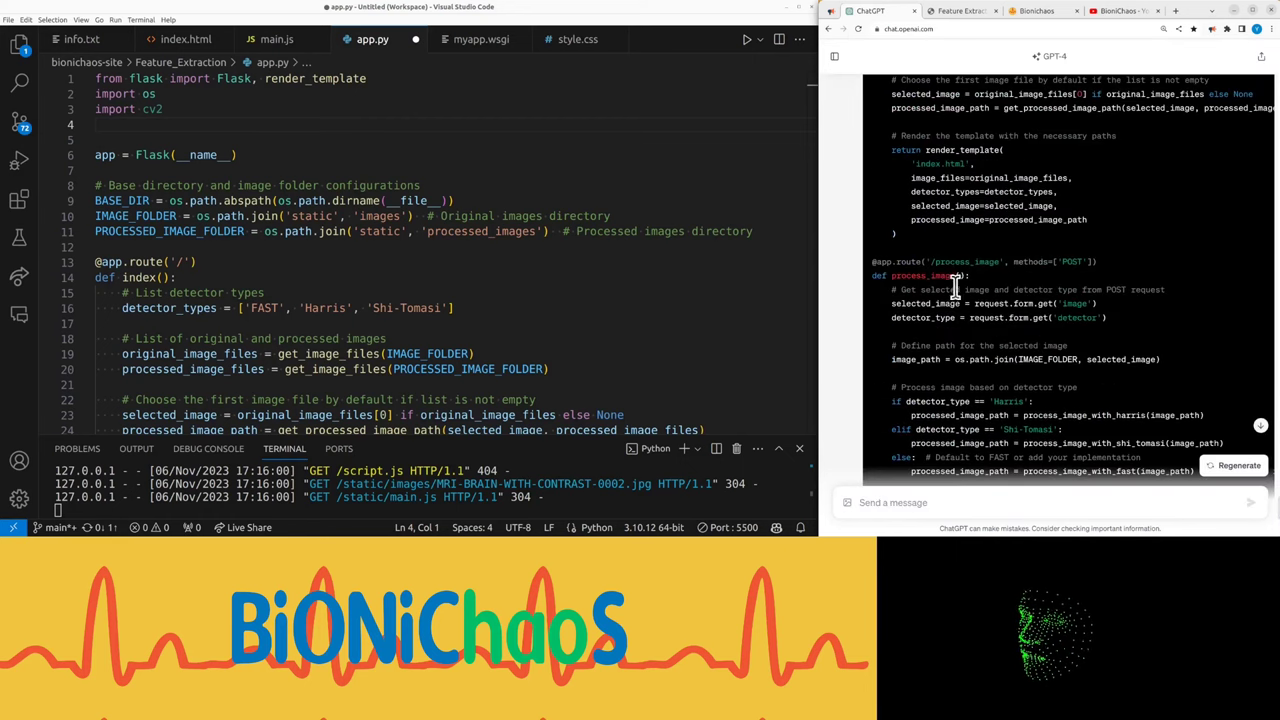
click(334, 308)
scroll(979, 327, up, 1)
scroll(979, 327, up, 4)
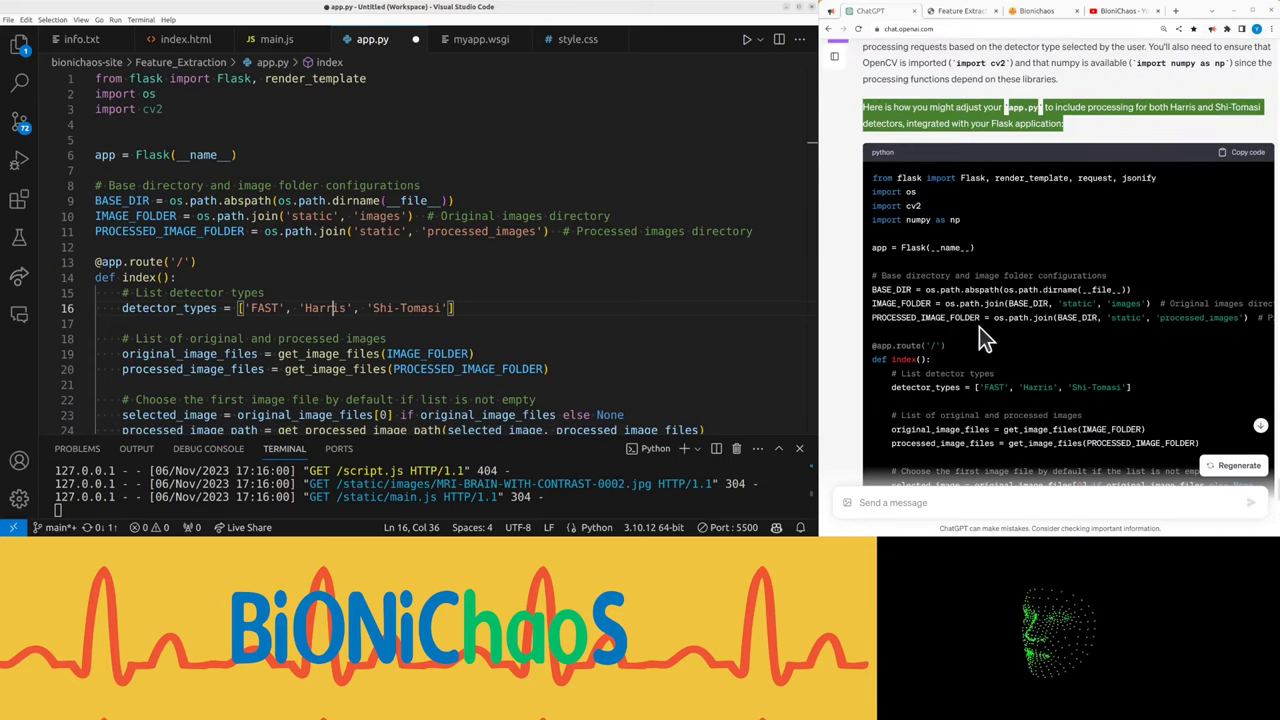
Ask ChatGPT to 'generary code for app.py to run with no errors'
scroll(277, 285, down, 2)
scroll(277, 285, down, 15)
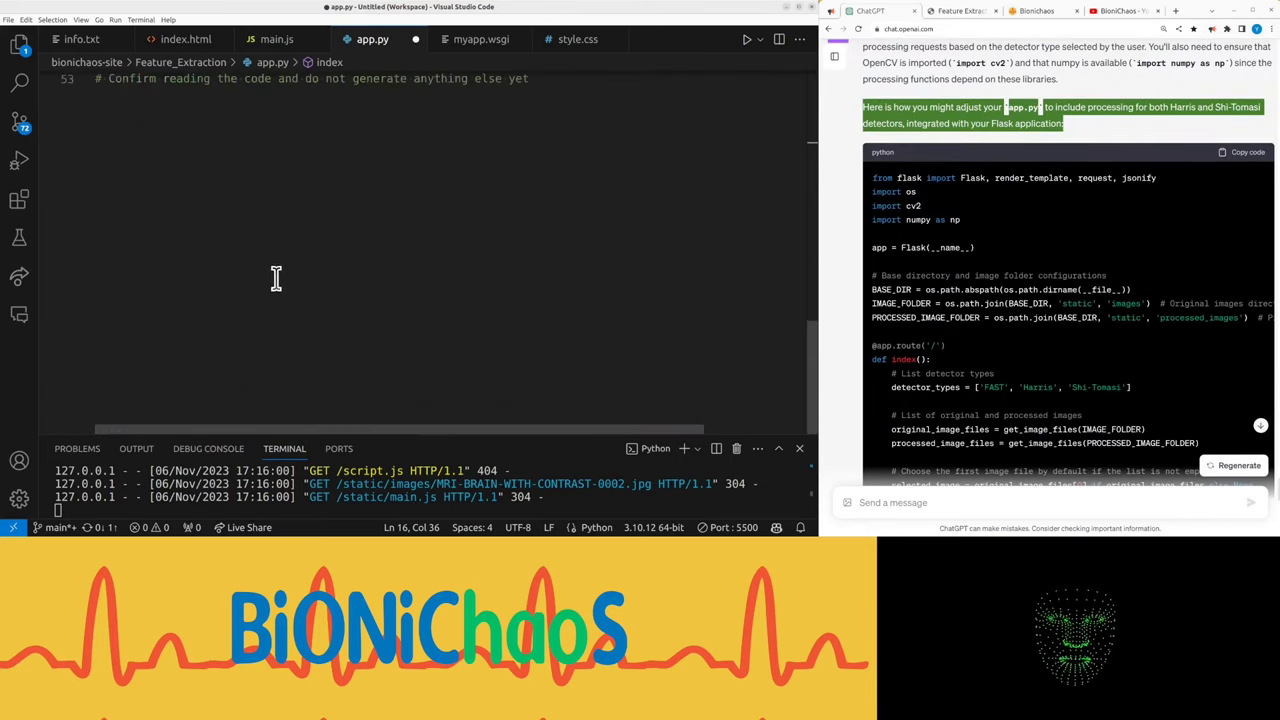
scroll(277, 287, up, 4)
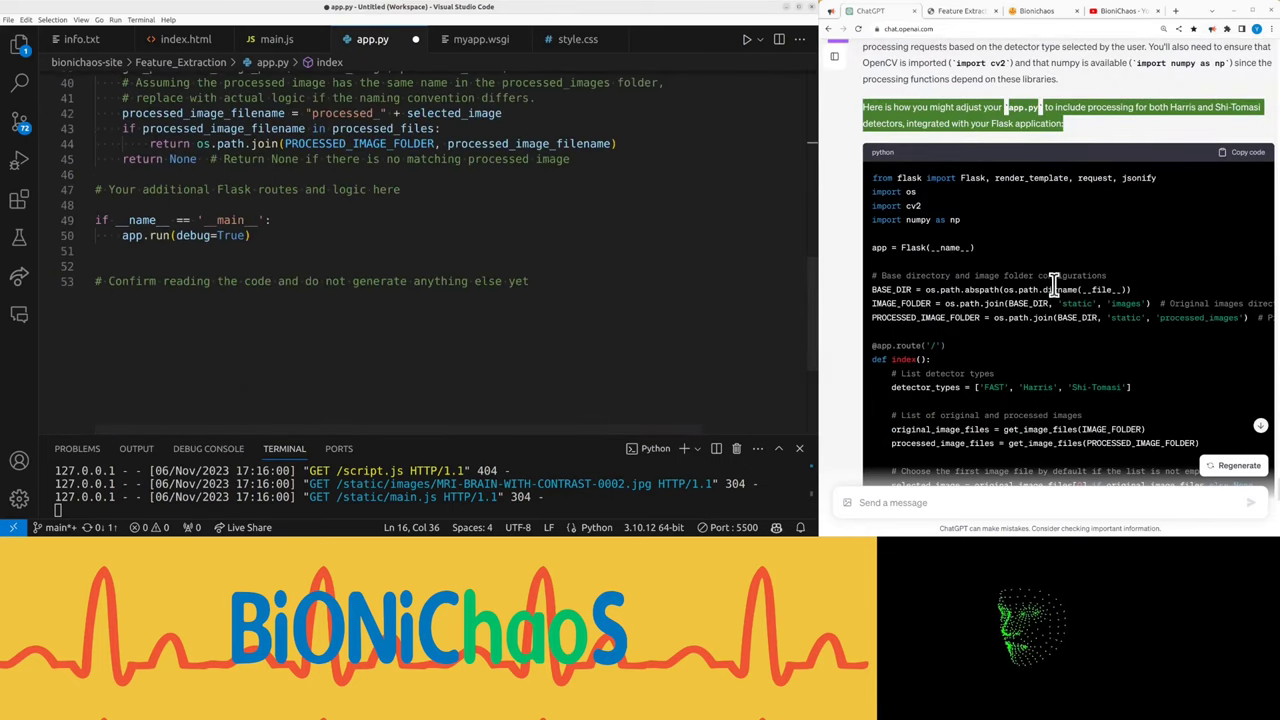
scroll(1066, 286, down, 5)
scroll(1066, 286, down, 10)
click(899, 503)
text(gen)
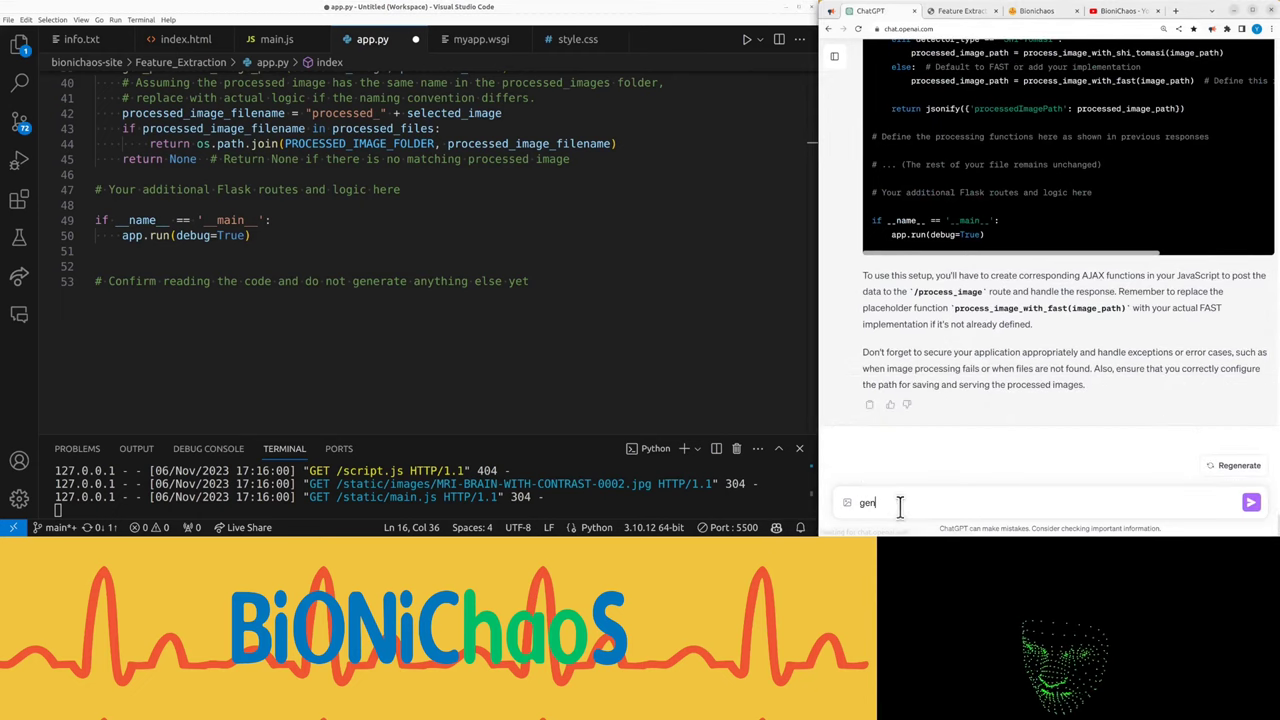
text(erate all the ne)
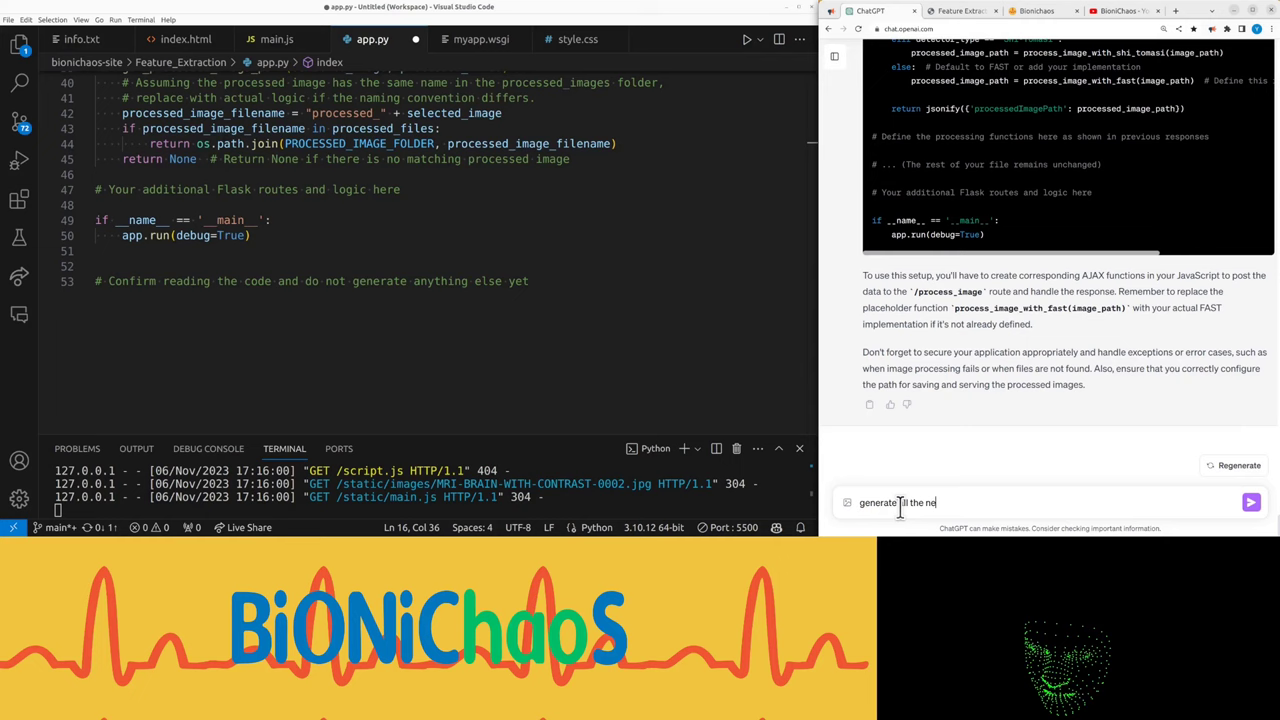
text(cessary code for)
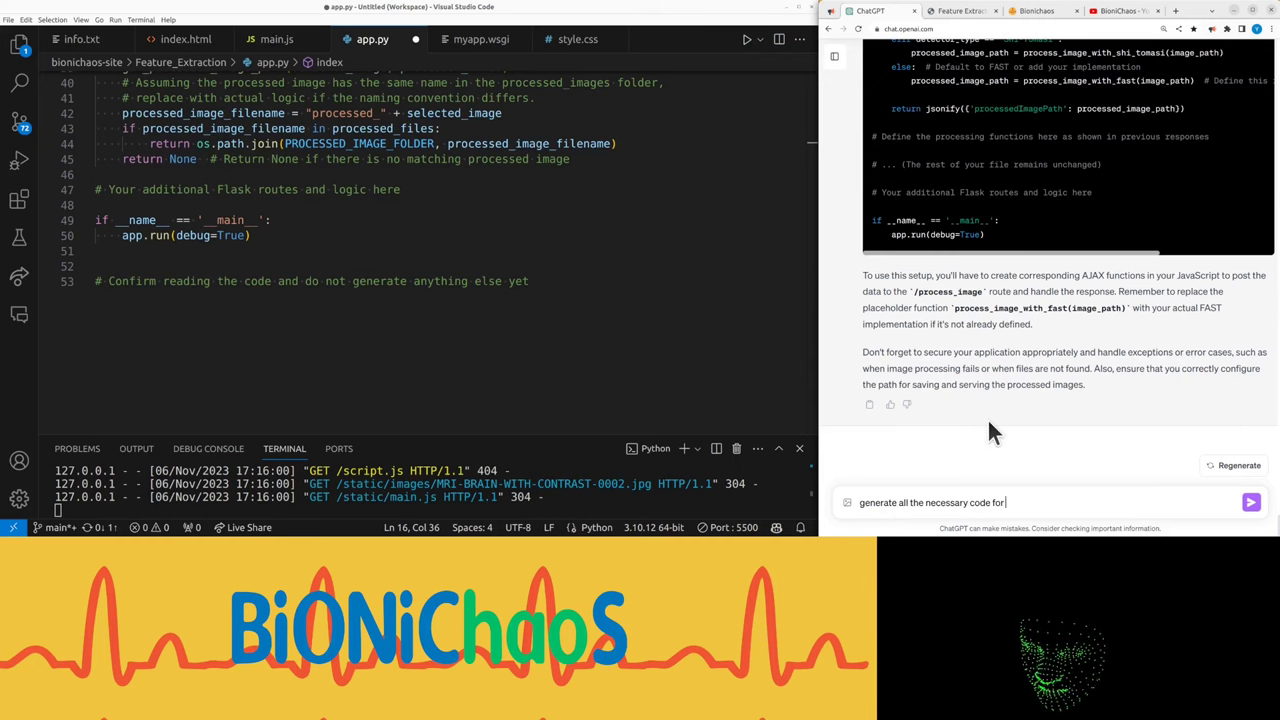
text( app.py to ru)
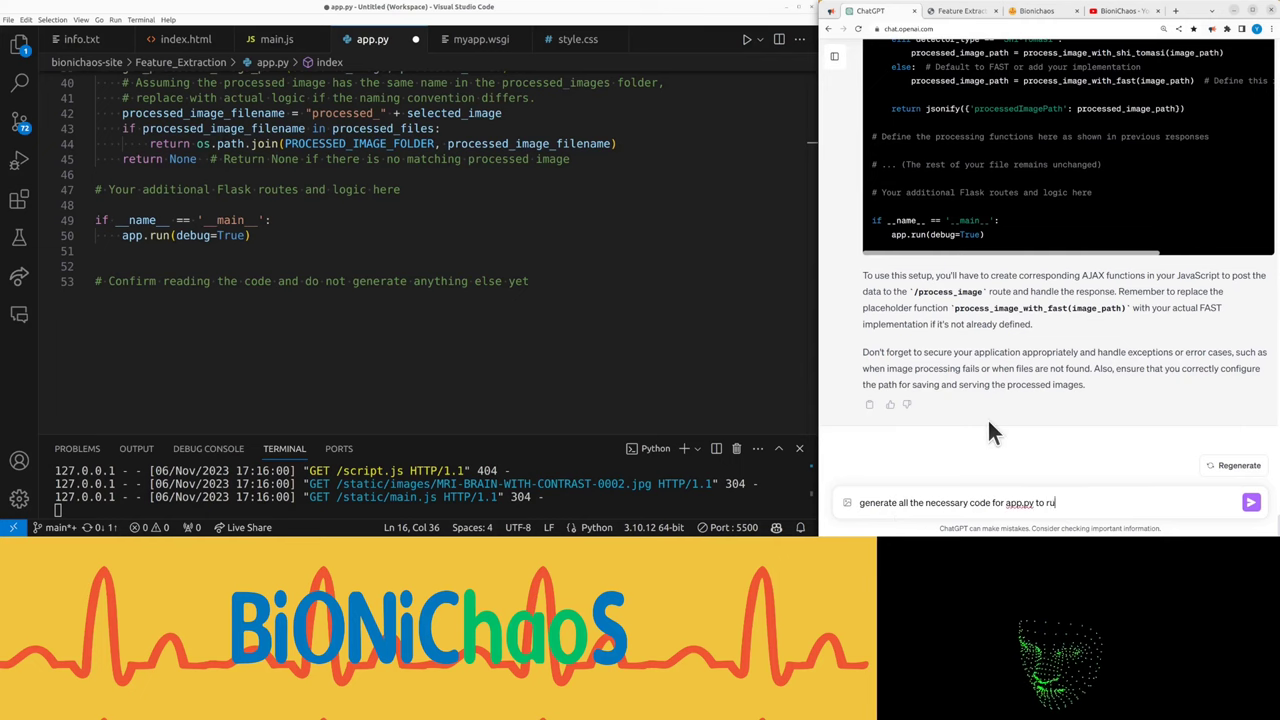
text(n with no error)
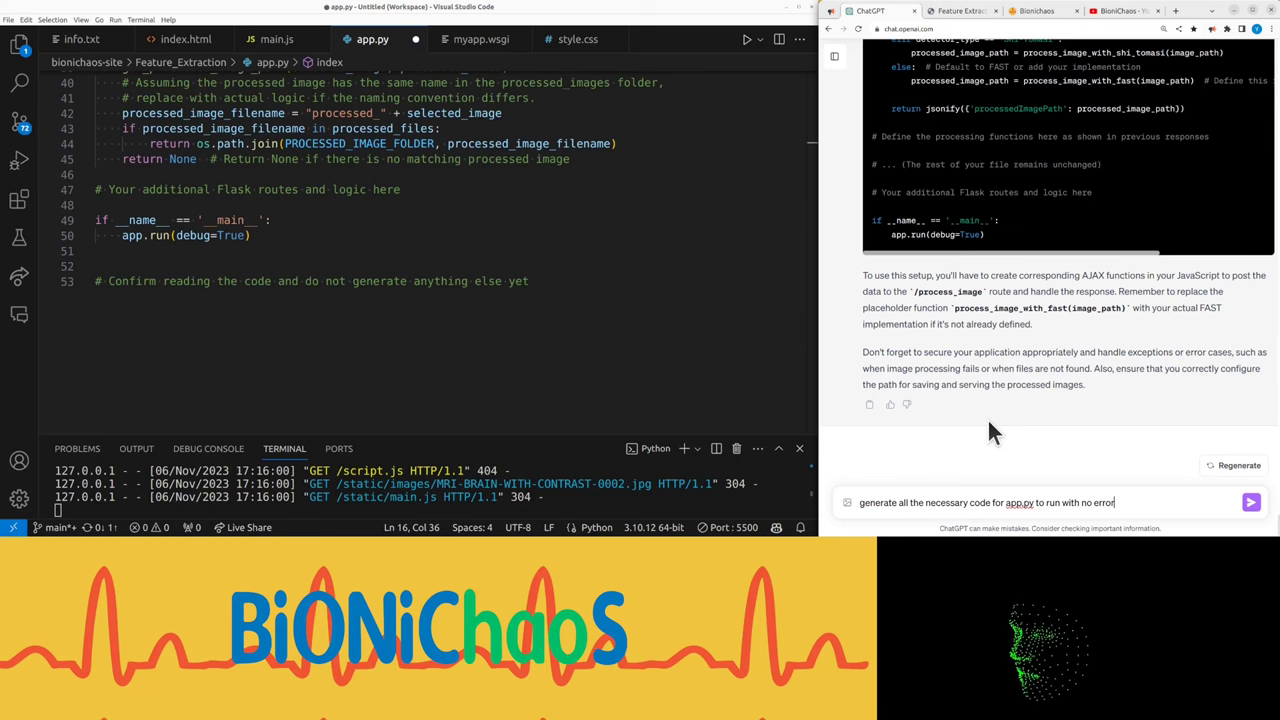
text(s)
key(Return)
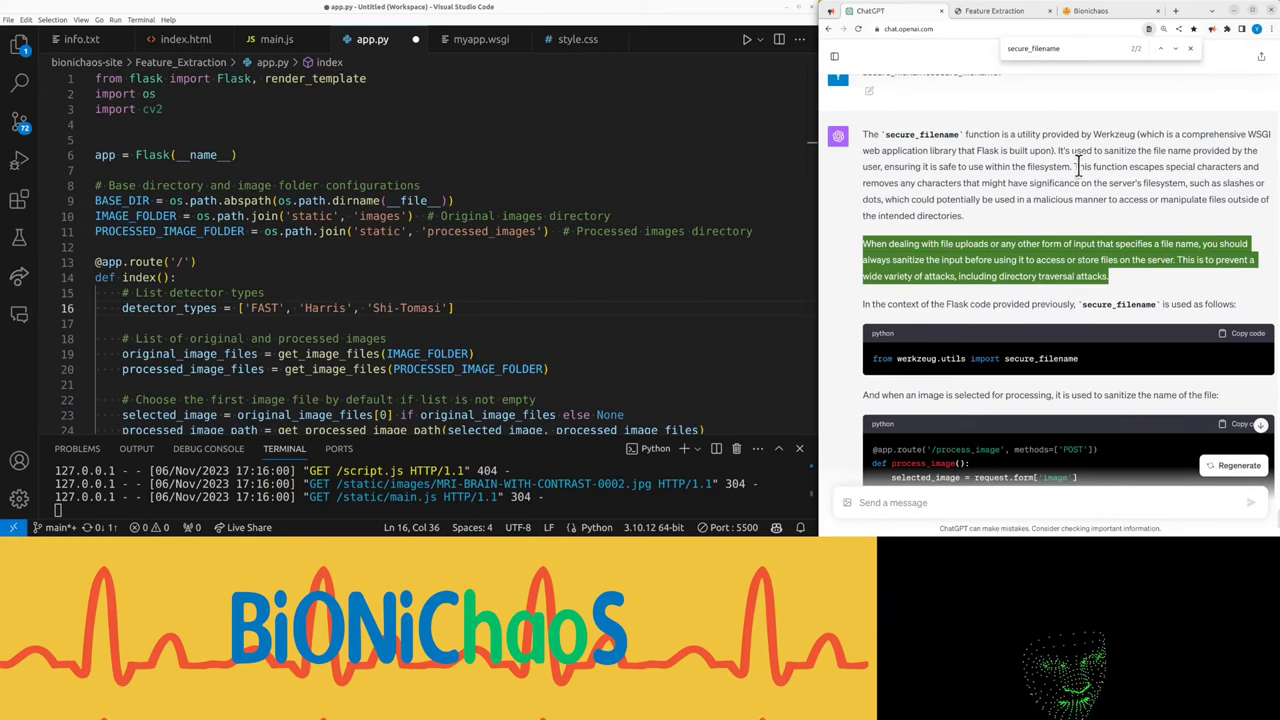
Scroll through ChatGPT's full Flask code reply with placeholder detector functions
scroll(910, 222, down, 1)
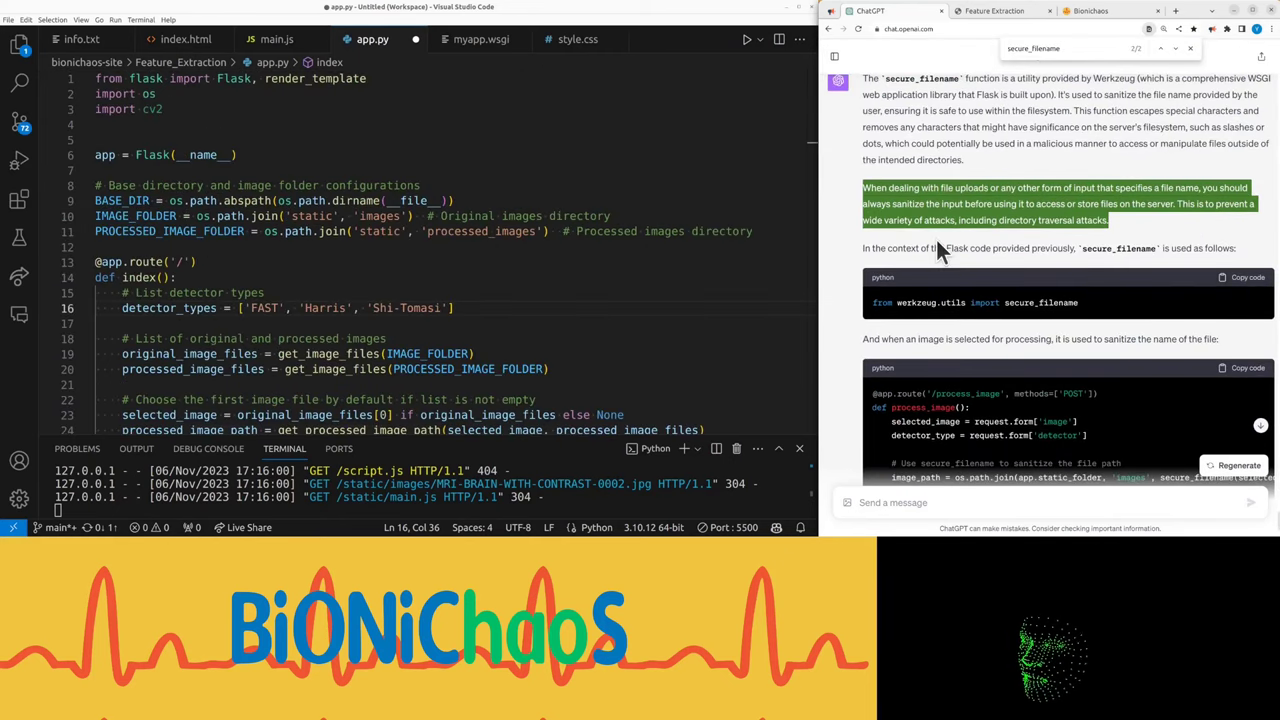
scroll(936, 239, down, 2)
scroll(1021, 285, up, 2)
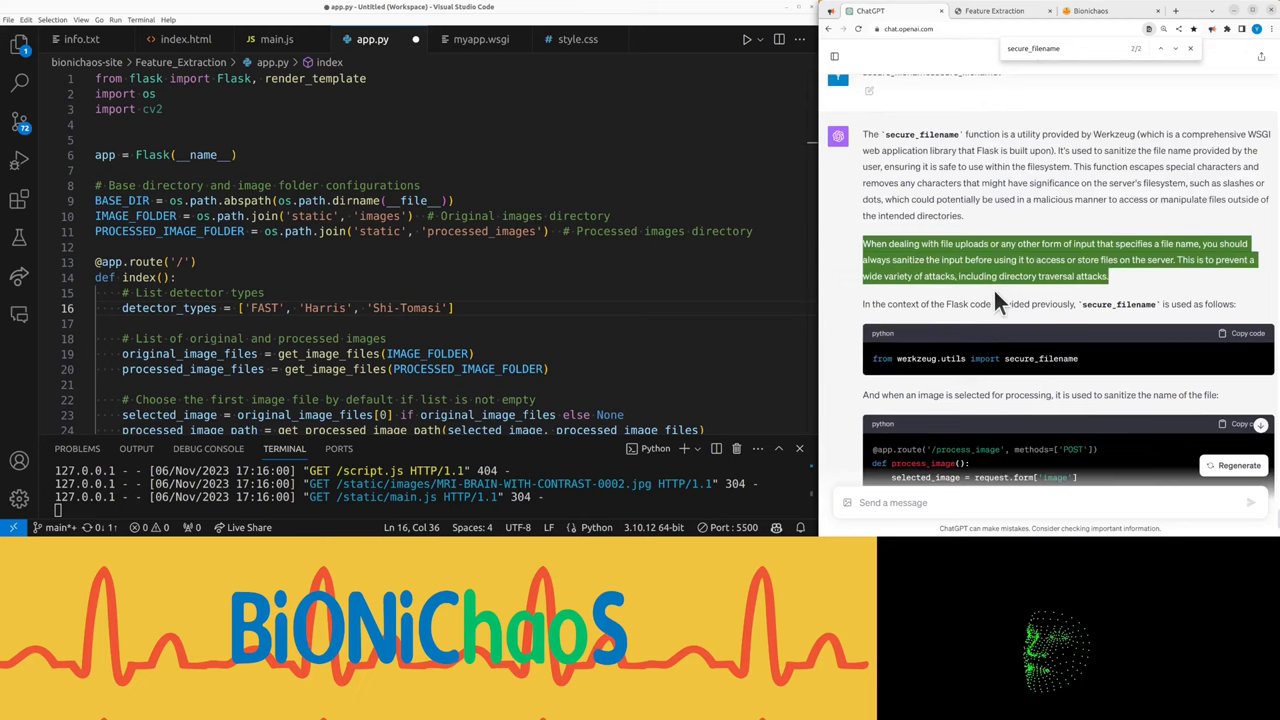
scroll(994, 290, up, 2)
scroll(982, 318, up, 2)
scroll(982, 318, up, 2)
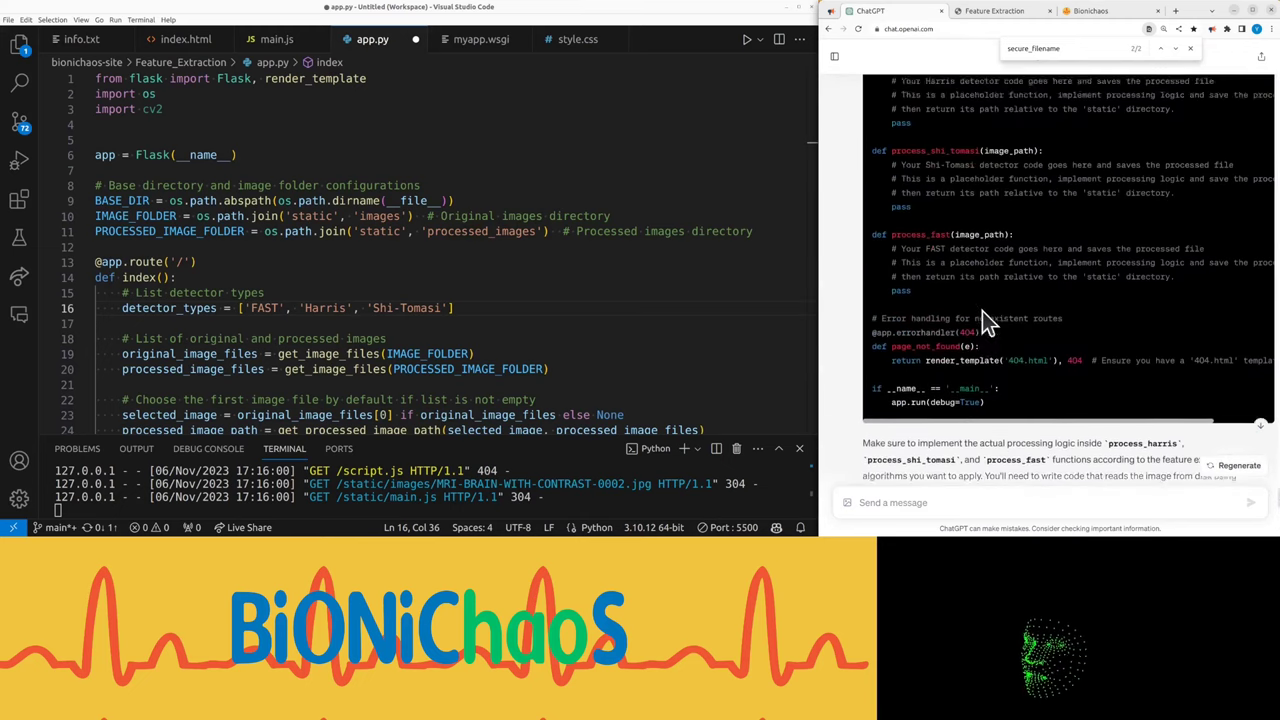
scroll(982, 318, down, 1)
Choose 01seizure.png in the 'Choose an image' dropdown and check the broken original image
scroll(982, 321, up, 2)
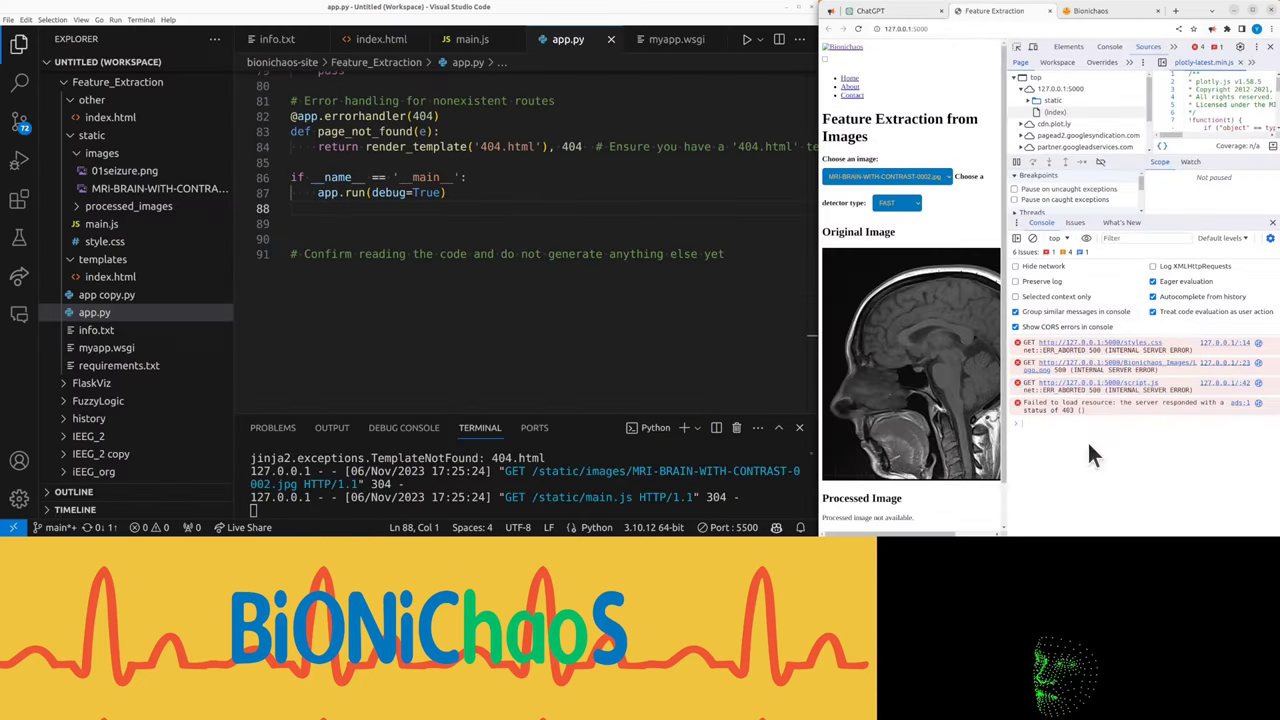
click(901, 131)
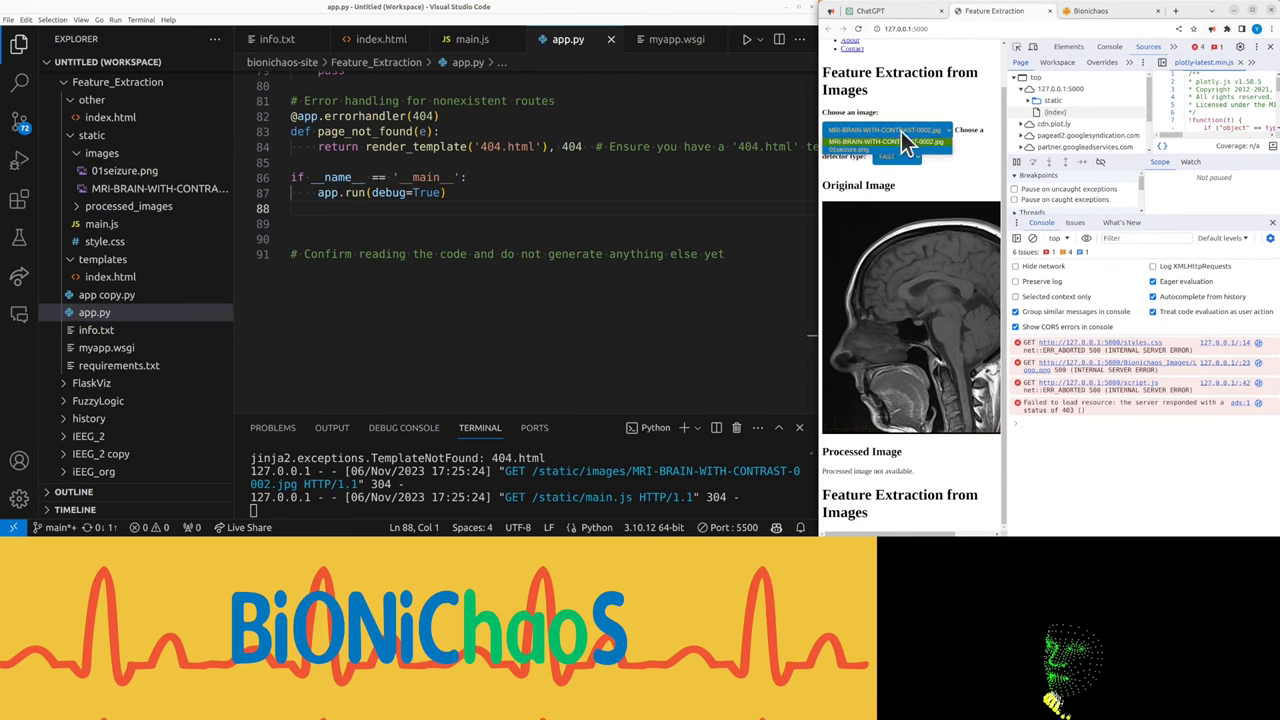
click(901, 148)
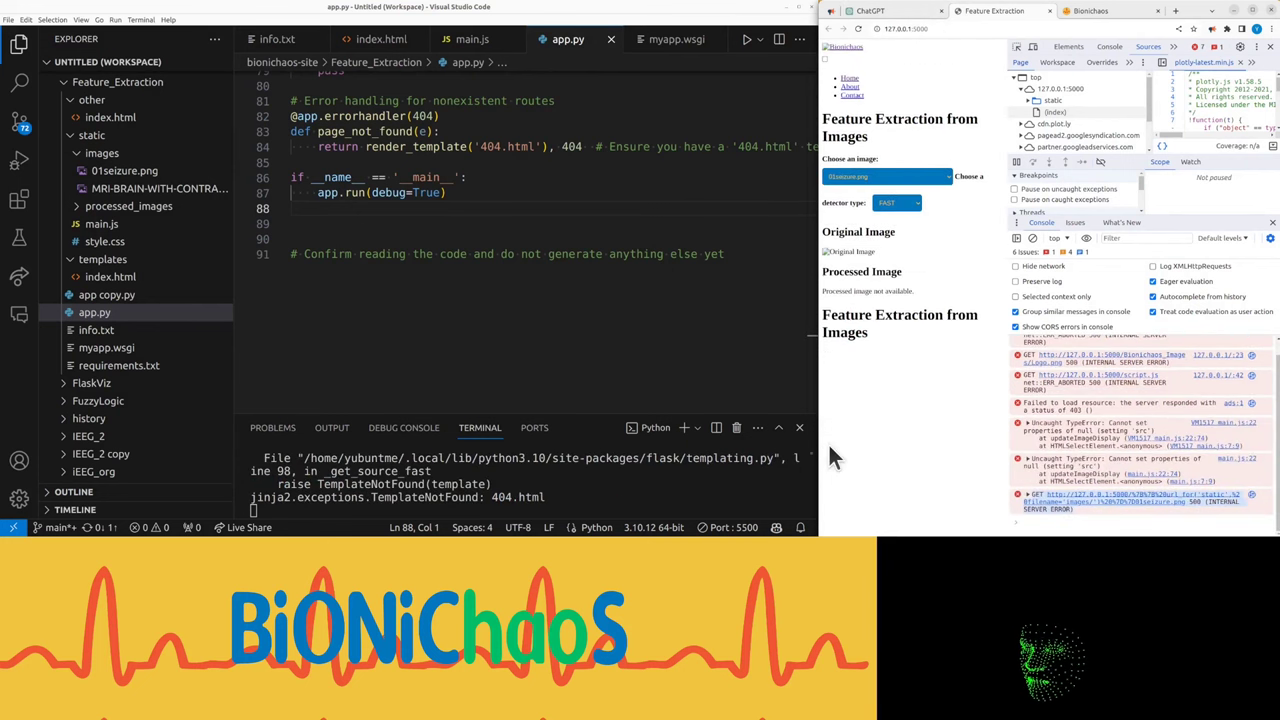
click(912, 180)
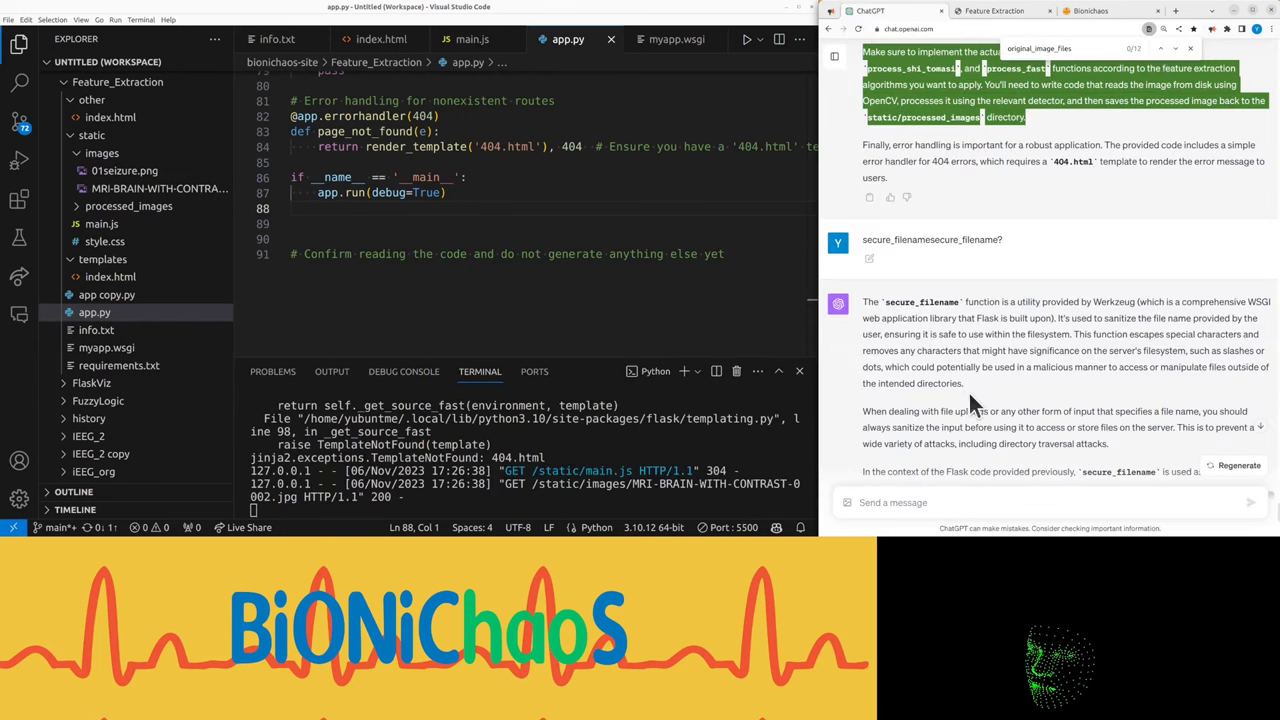
scroll(963, 392, up, 3)
scroll(963, 392, up, 2)
scroll(963, 392, down, 4)
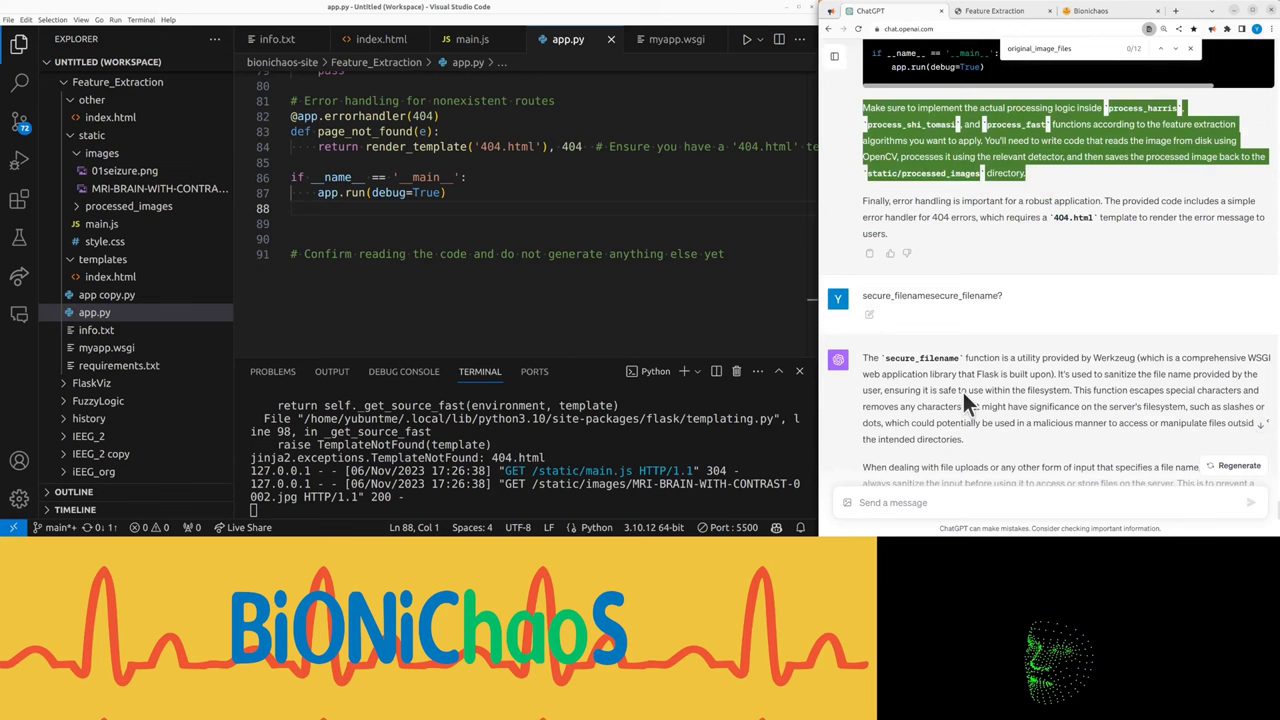
Send ChatGPT the note asking it to regenerate the HTML template
click(908, 502)
text(update and regenerate the whole script for the html file)
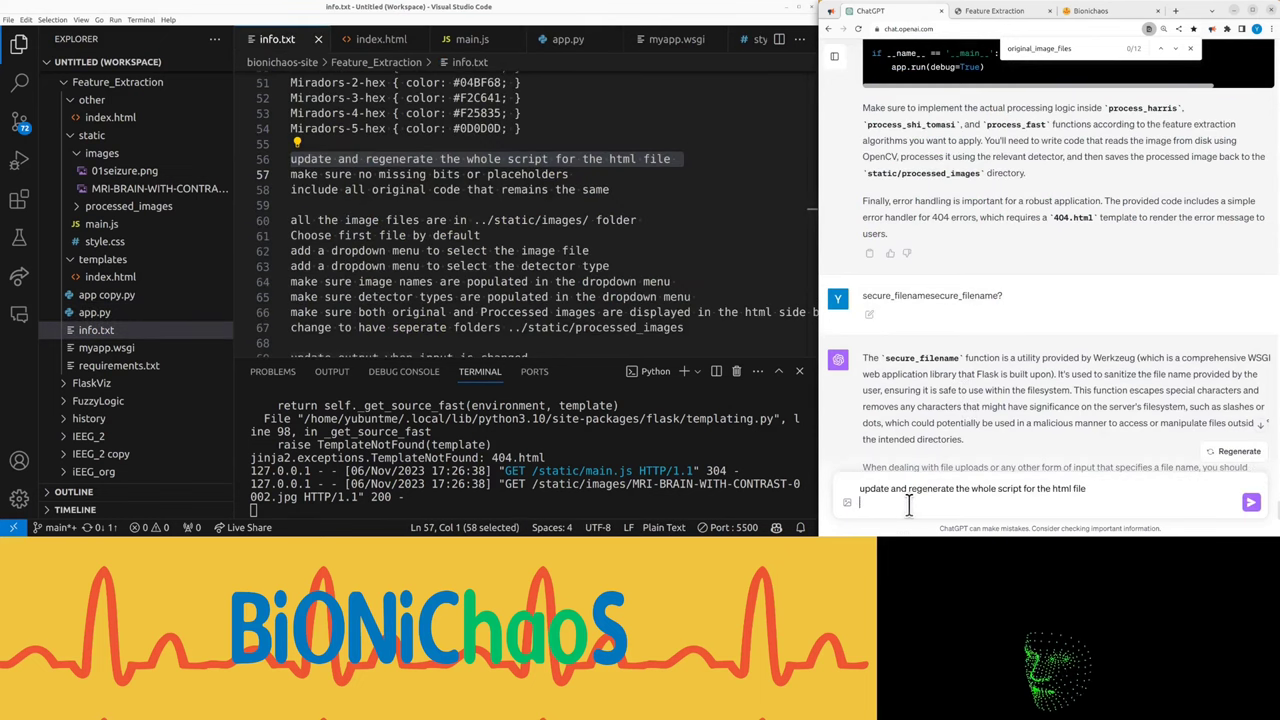
key(Return)
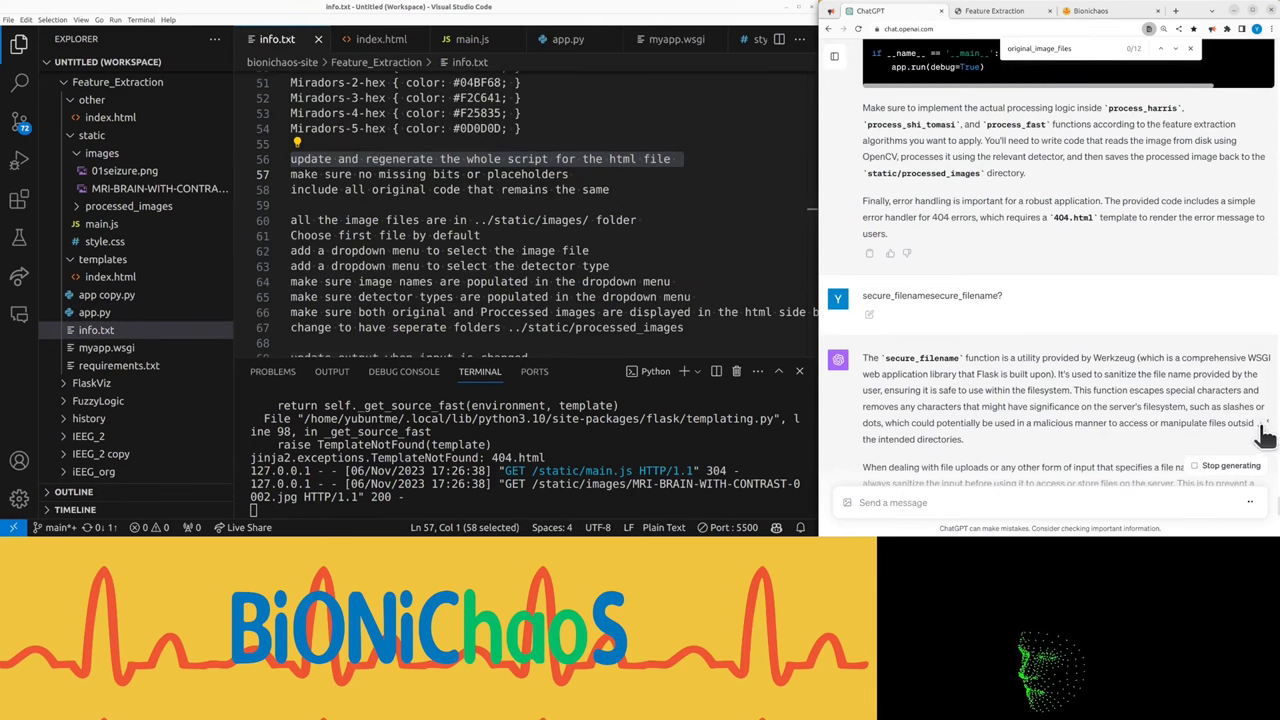
click(1261, 426)
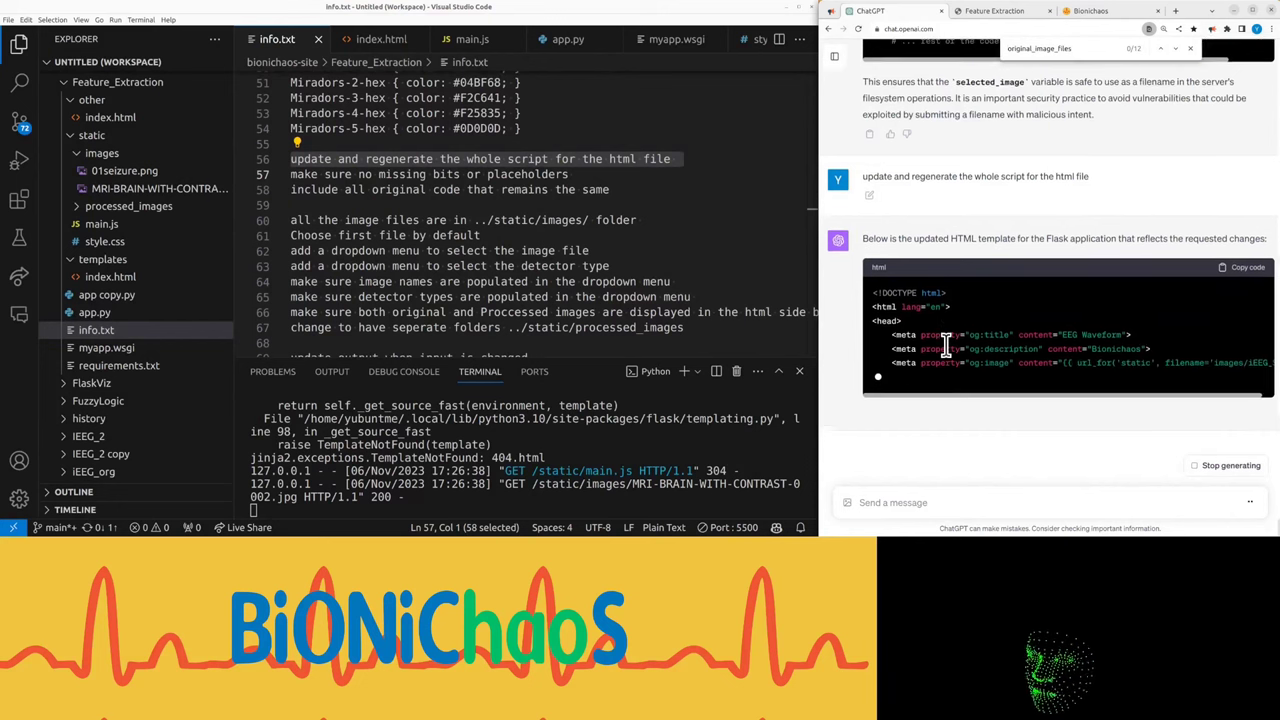
Replace index.html's markup with the regenerated HTML and reload the localhost page
click(381, 39)
key(ctrl+a)
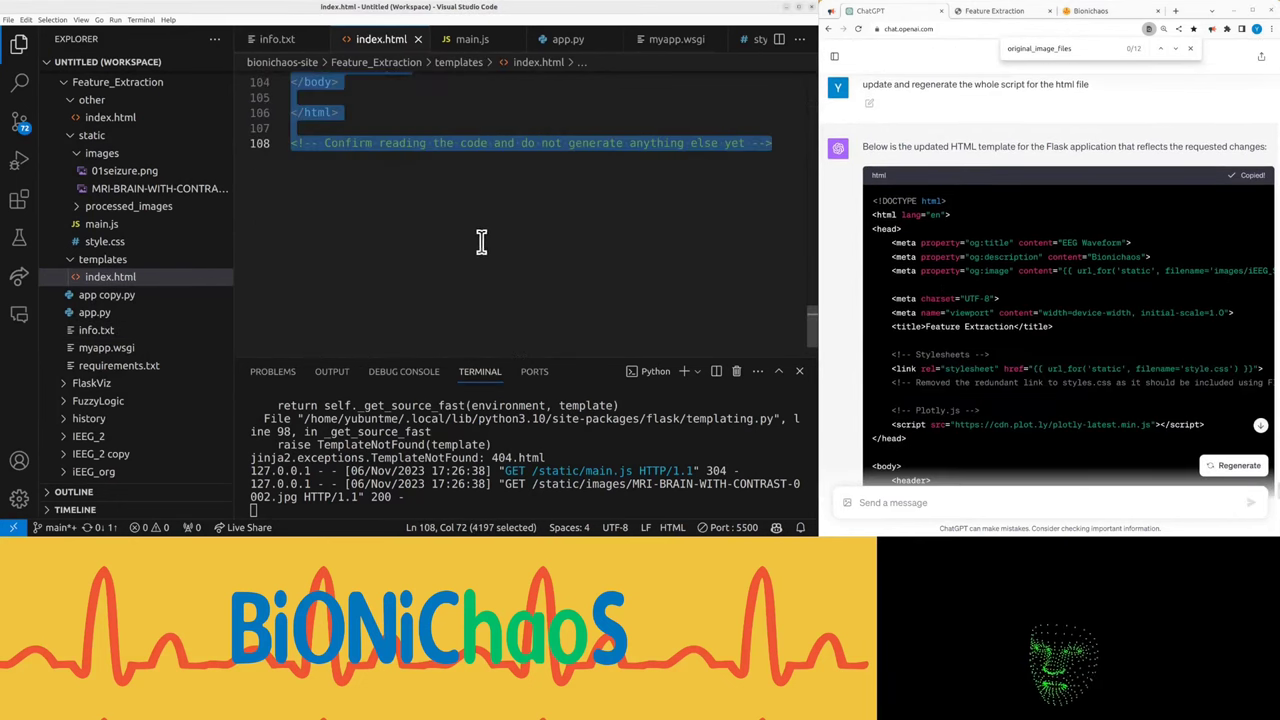
key(ctrl+z)
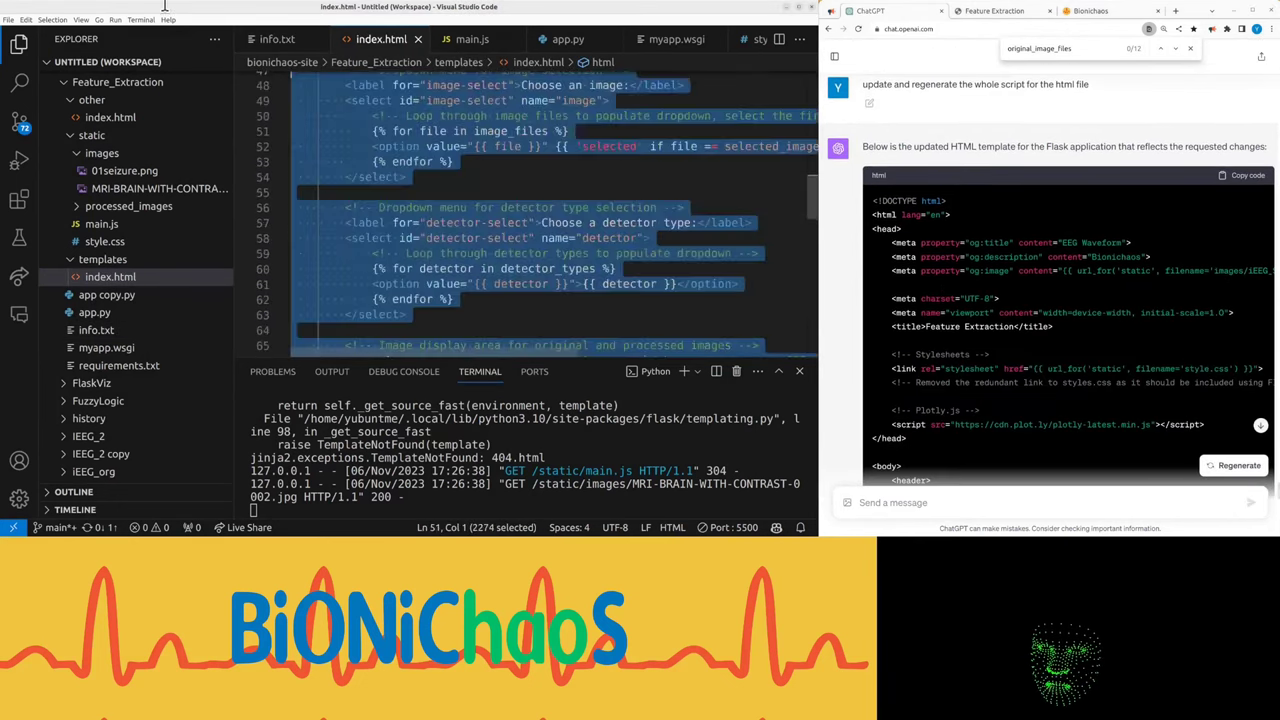
key(ctrl+v)
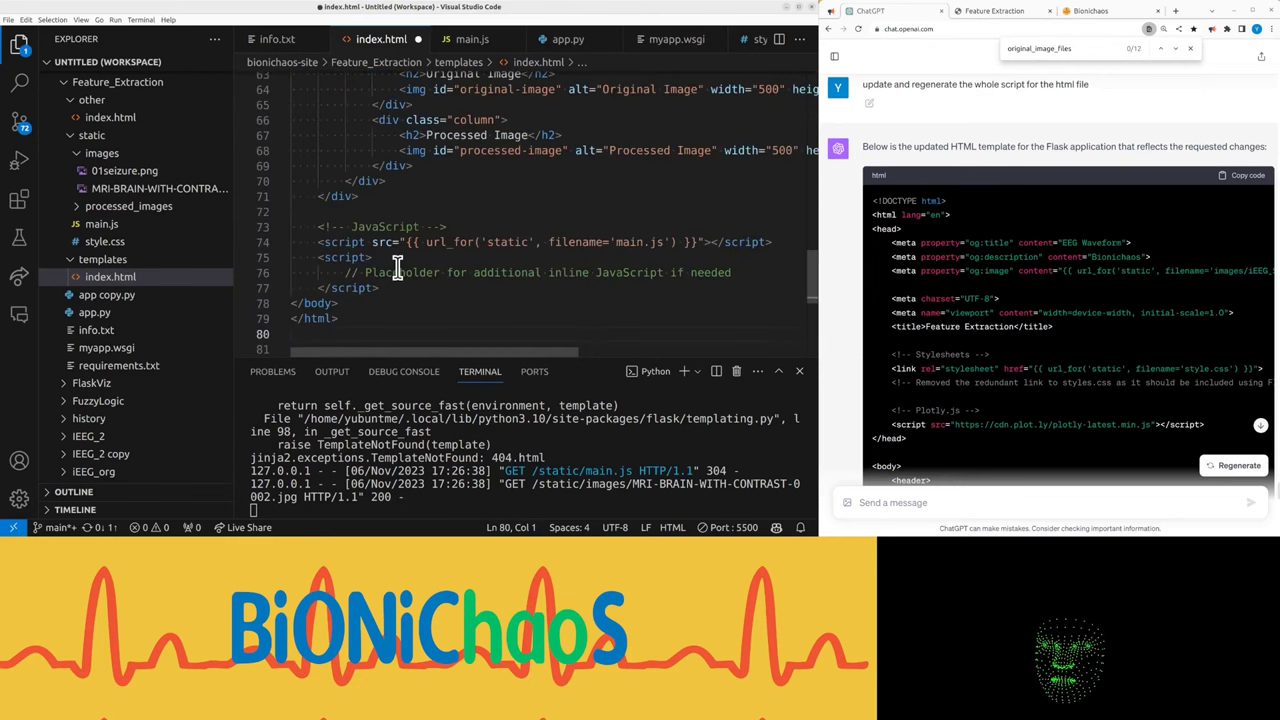
click(995, 10)
key(F5)
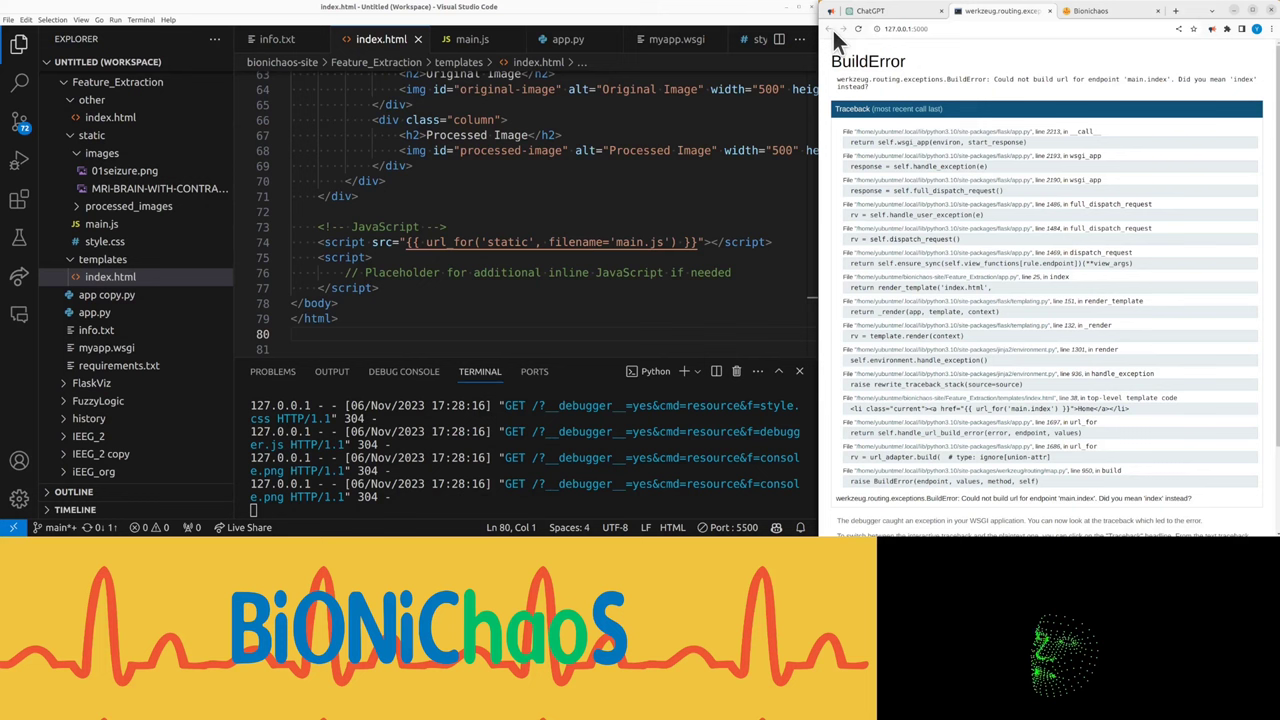
Search index.html for 'main.index', the endpoint named in the BuildError
double_click(1146, 78)
key(ctrl+c)
click(575, 296)
key(ctrl+f)
key(ctrl+v)
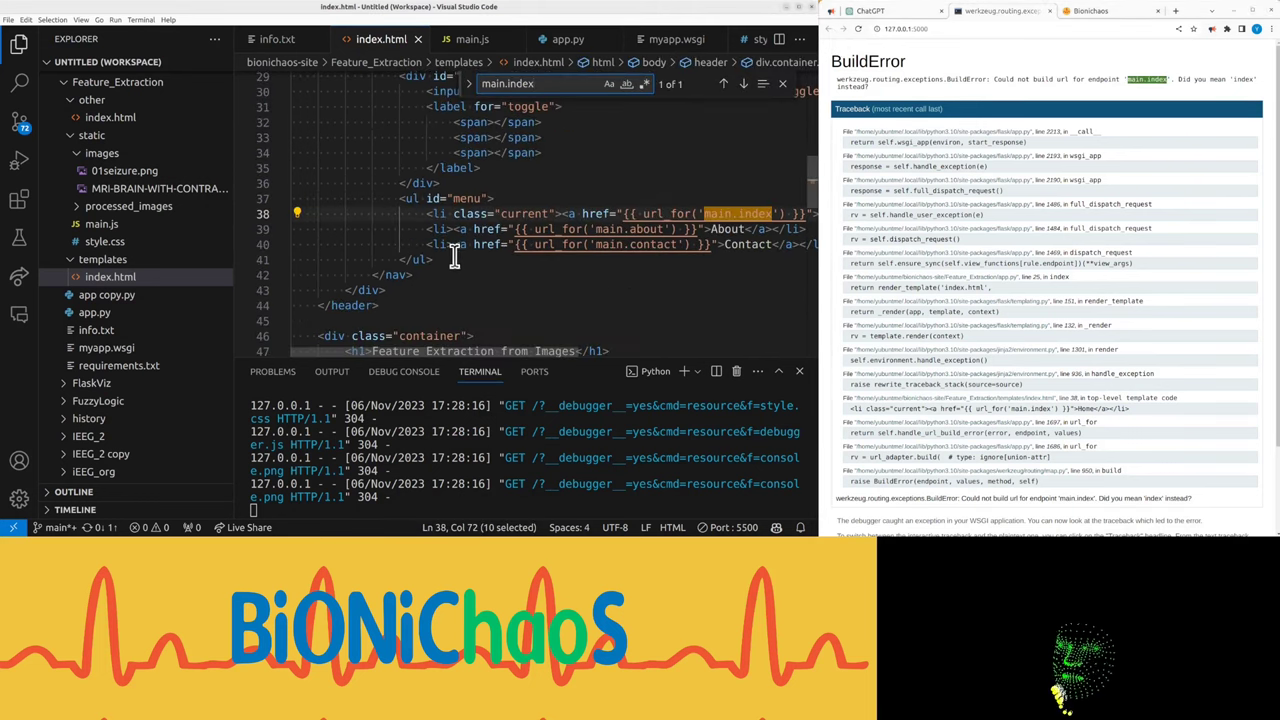
scroll(440, 300, up, 4)
mouse_move(448, 294)
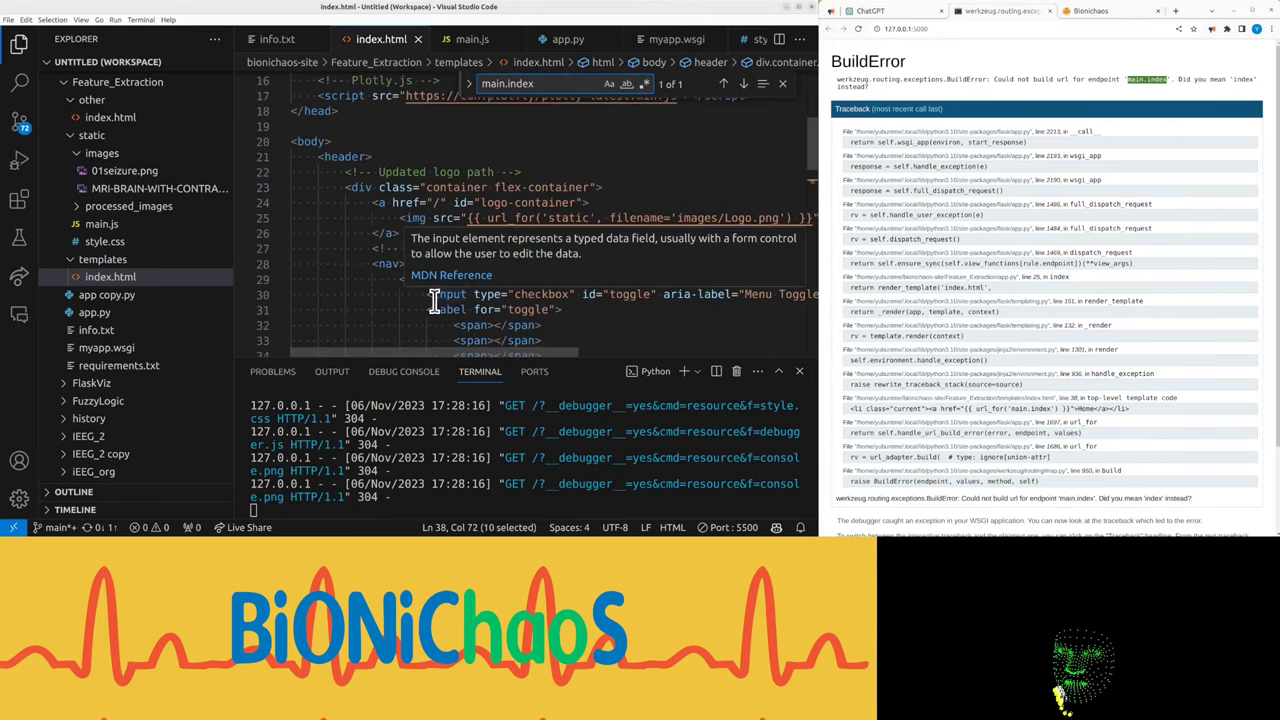
scroll(432, 300, down, 2)
scroll(430, 296, down, 1)
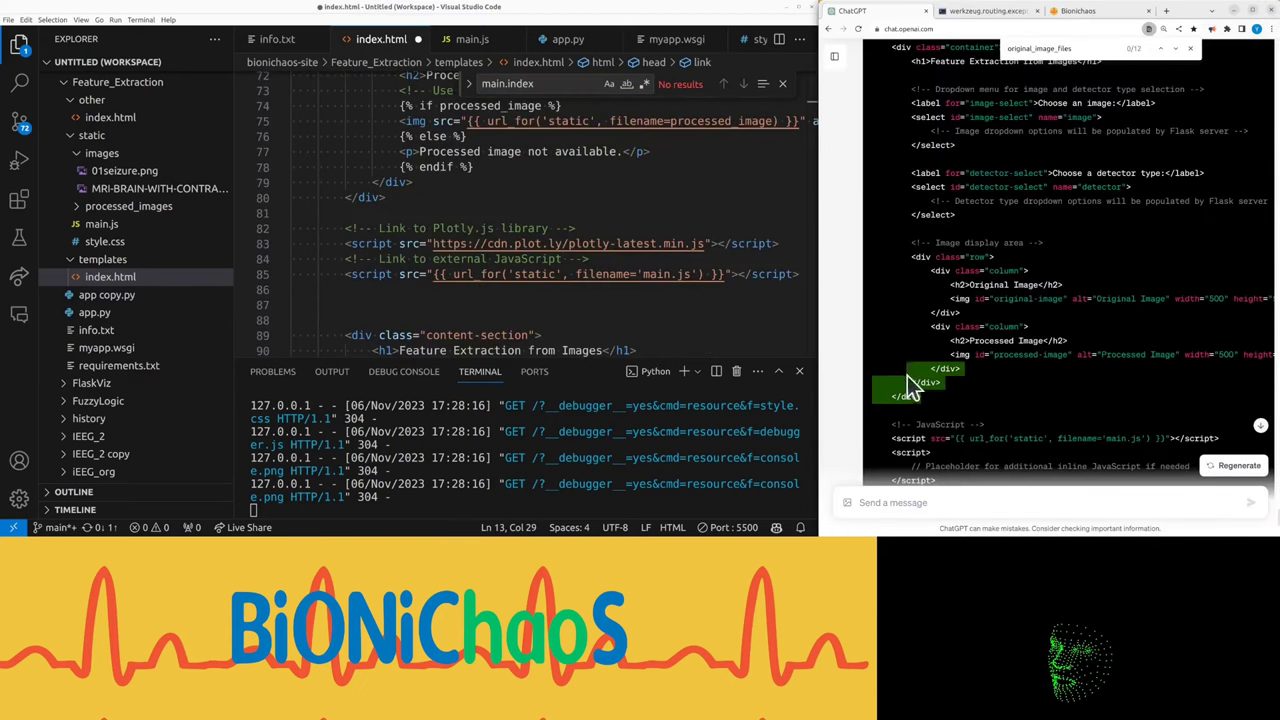
drag(907, 378, 880, 195)
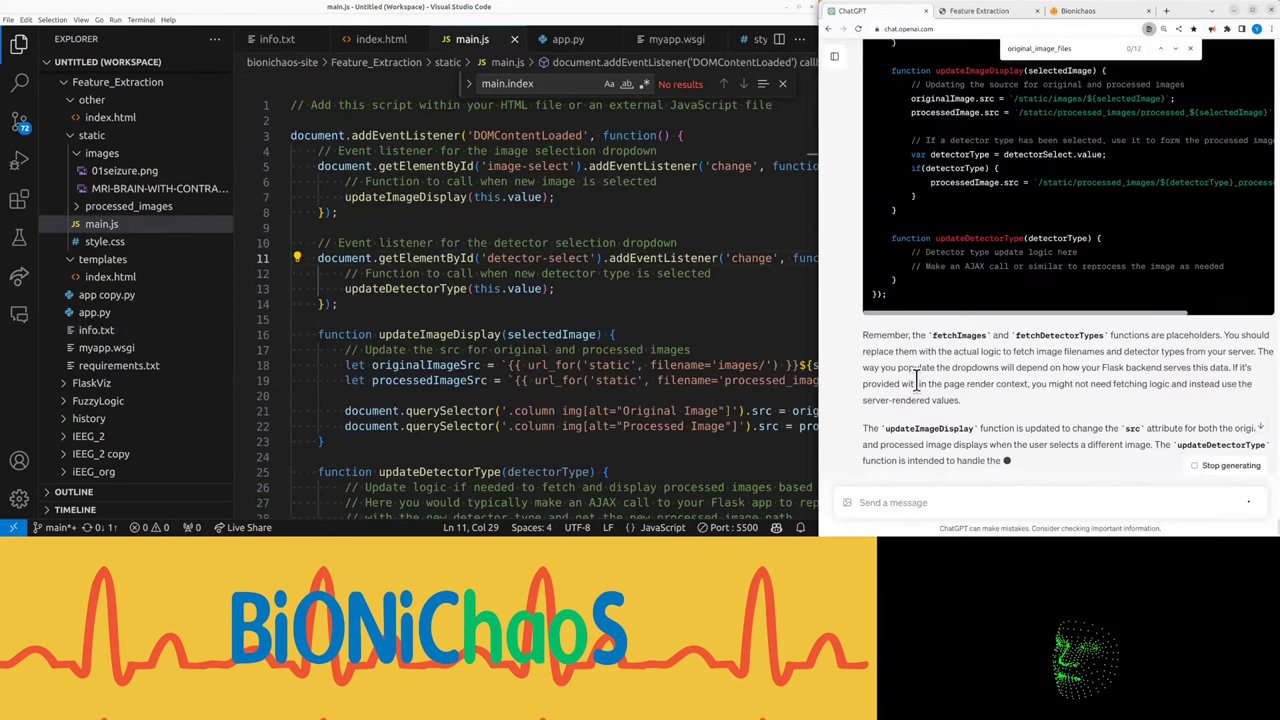
Send ChatGPT the placeholder fetch-functions paragraph and delete the blank line in info.txt
triple_click(915, 380)
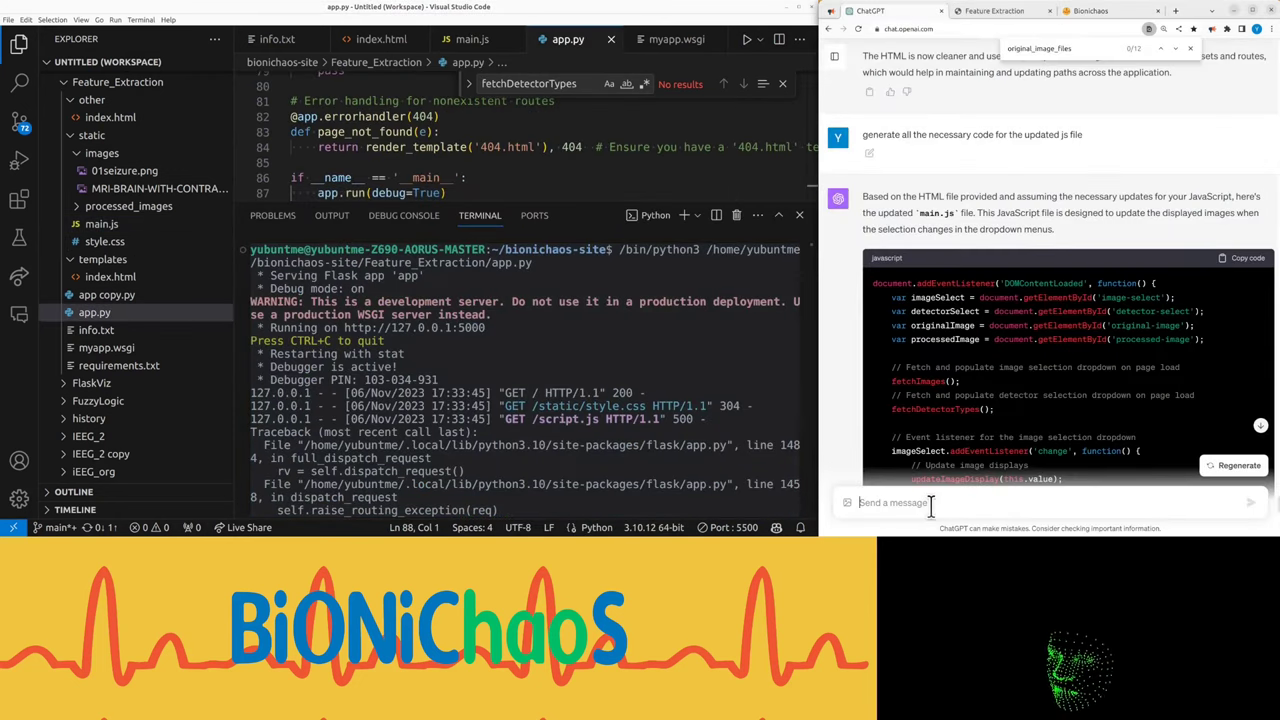
key(ctrl+v)
key(Return)
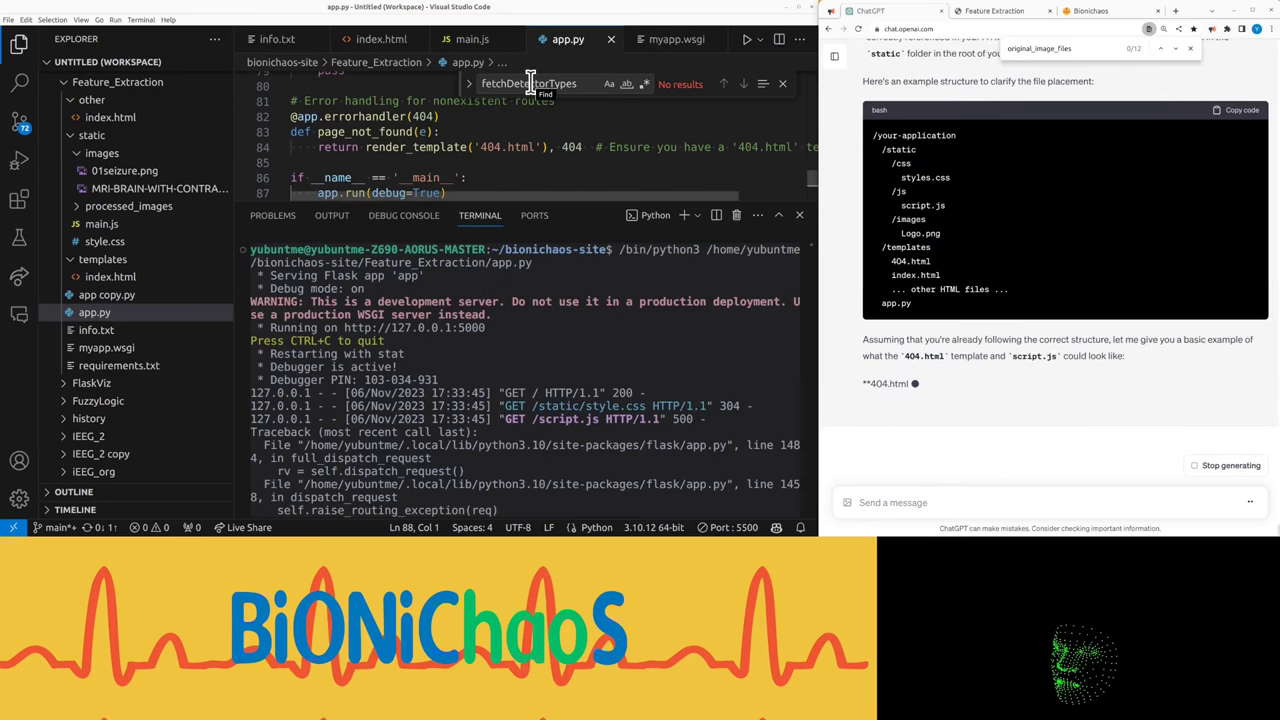
double_click(530, 83)
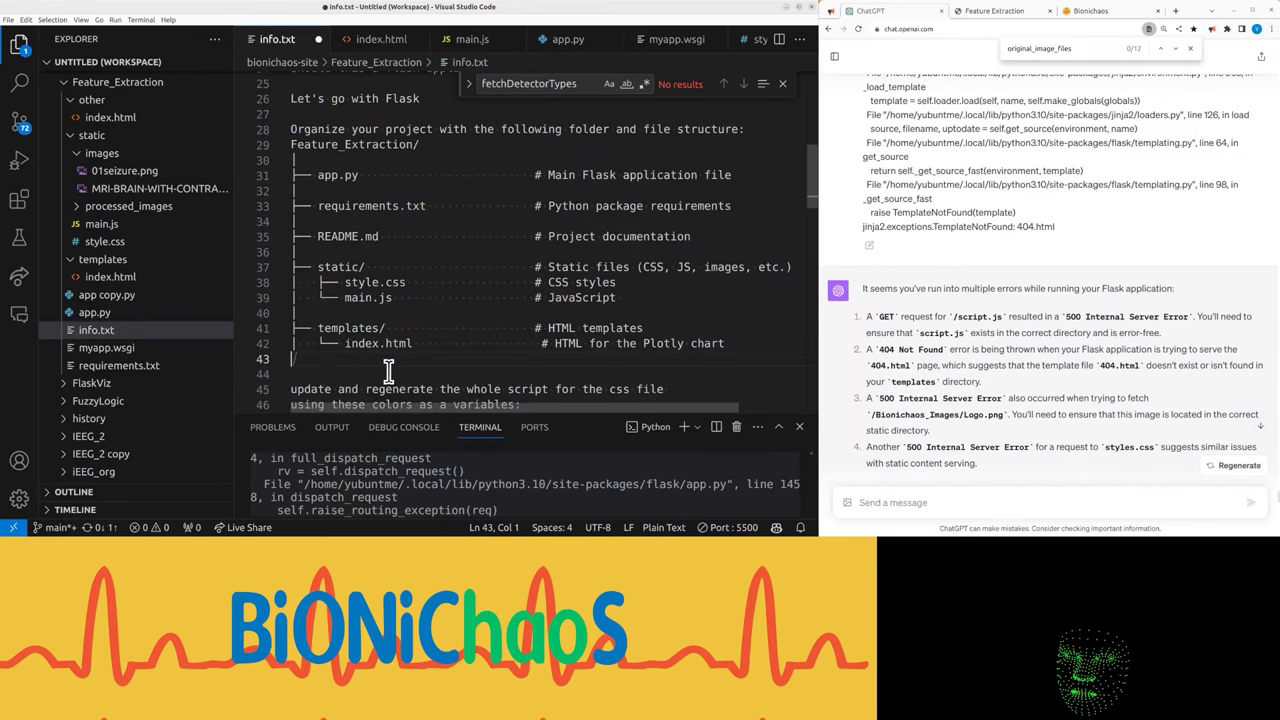
key(BackSpace)
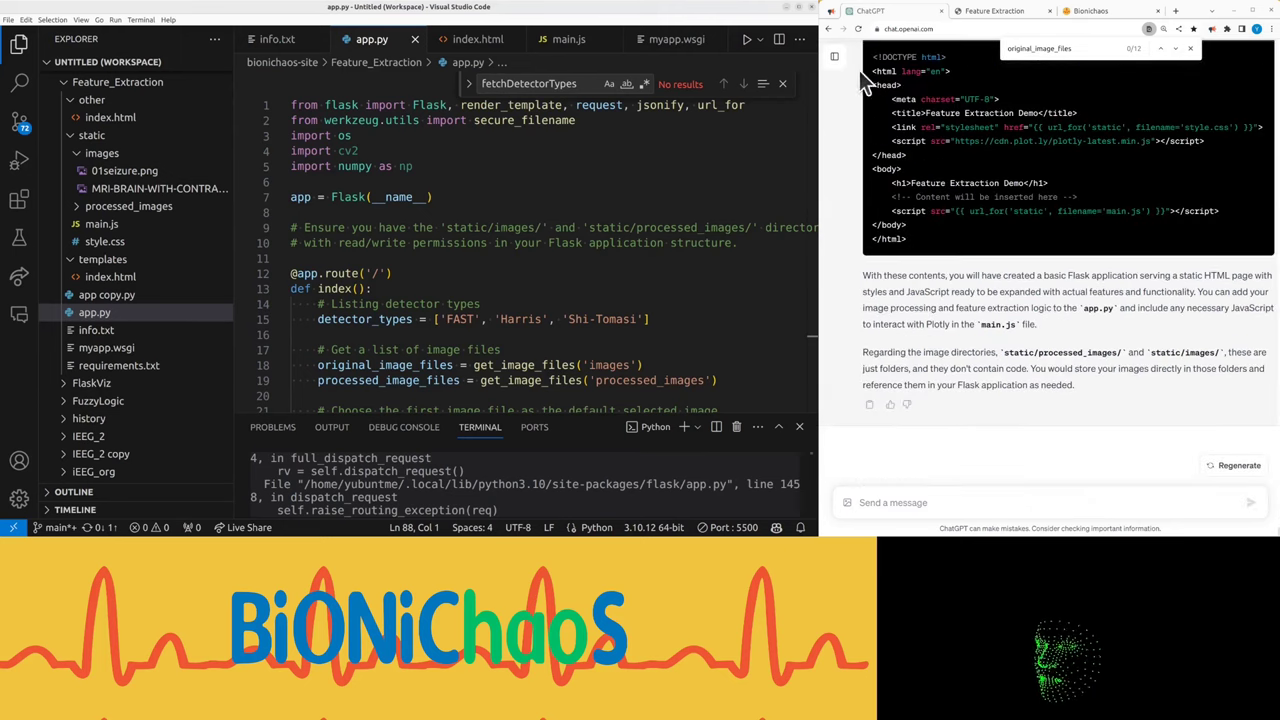
Close the editor search and select the entire index.html template
click(1191, 50)
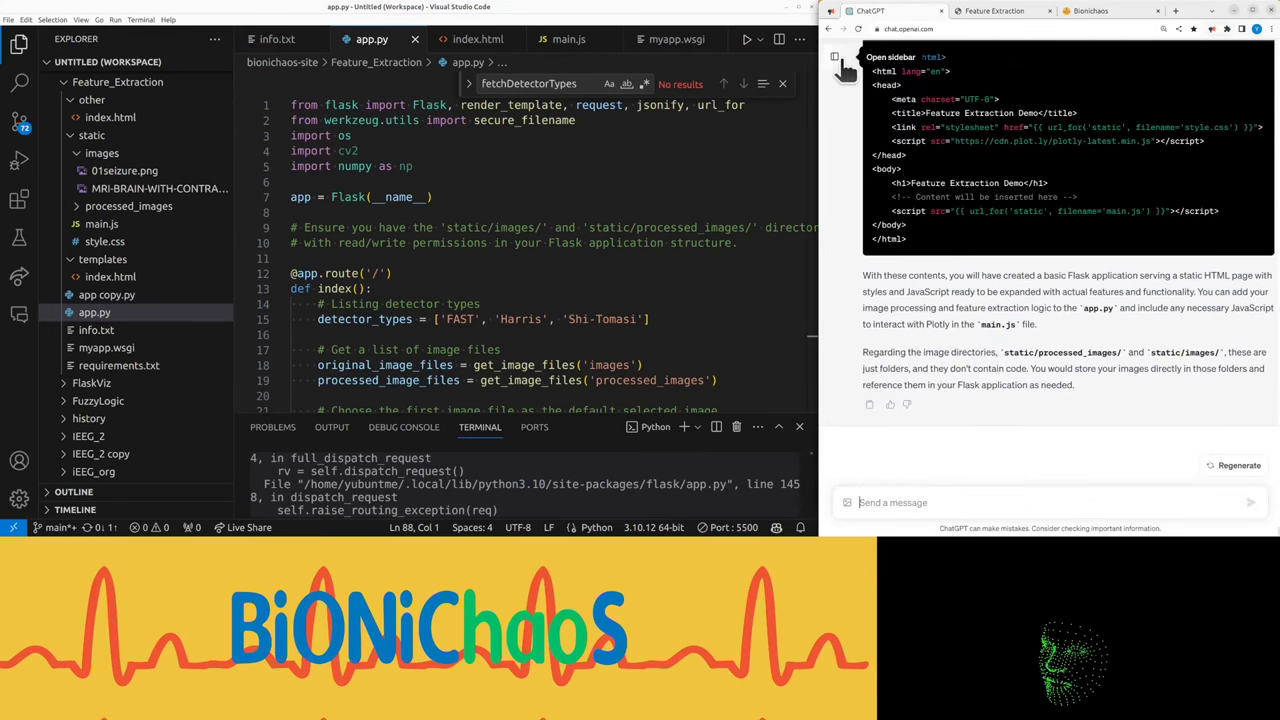
click(834, 56)
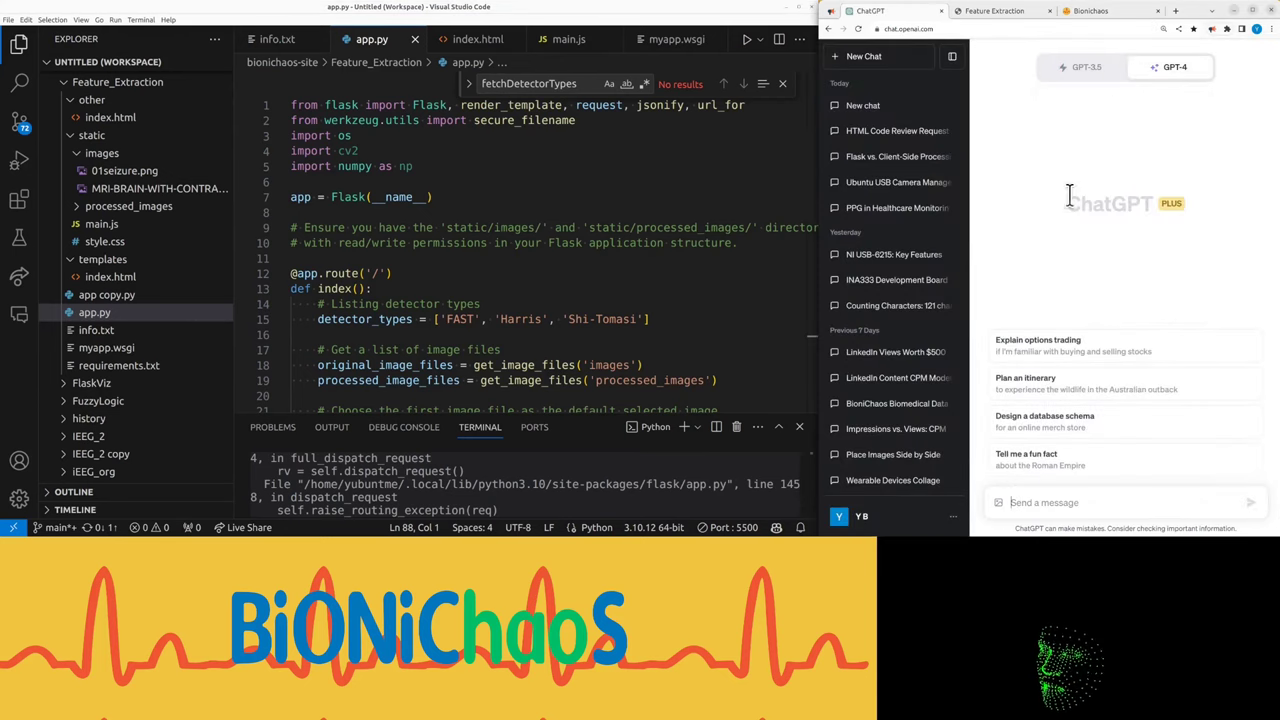
click(952, 56)
click(388, 42)
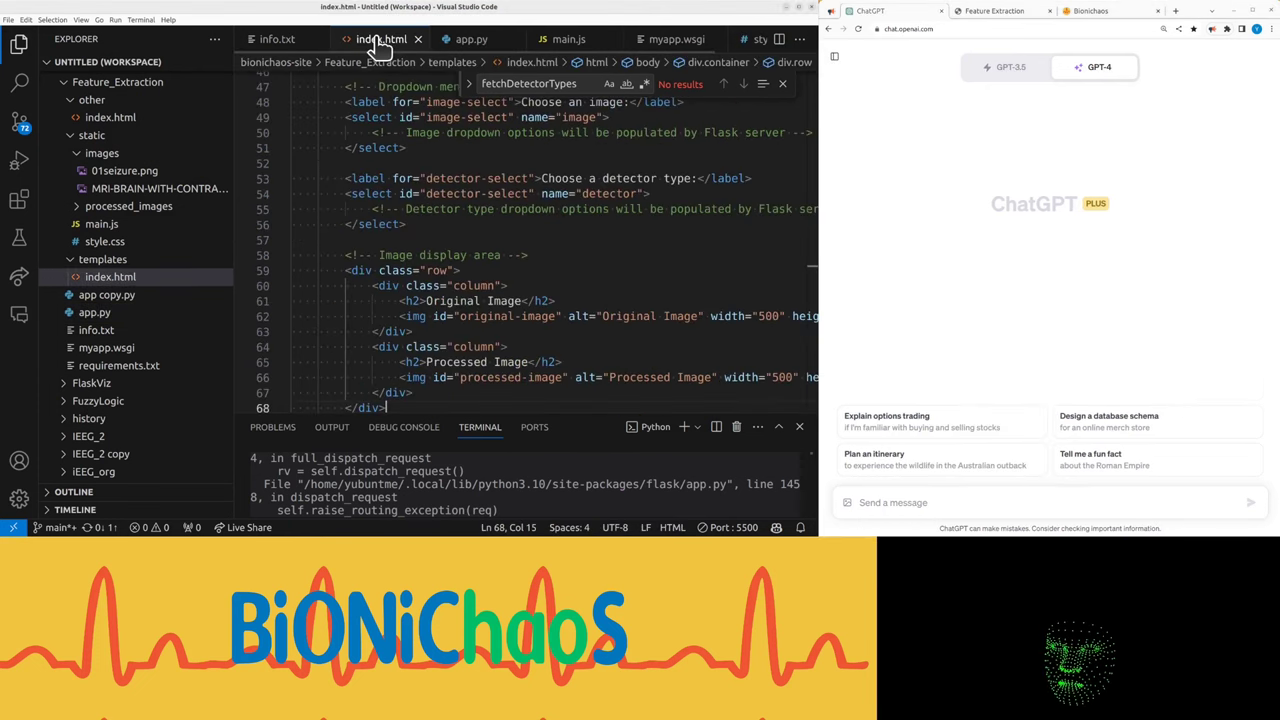
click(384, 193)
scroll(385, 210, down, 3)
scroll(387, 232, down, 10)
scroll(387, 240, up, 2)
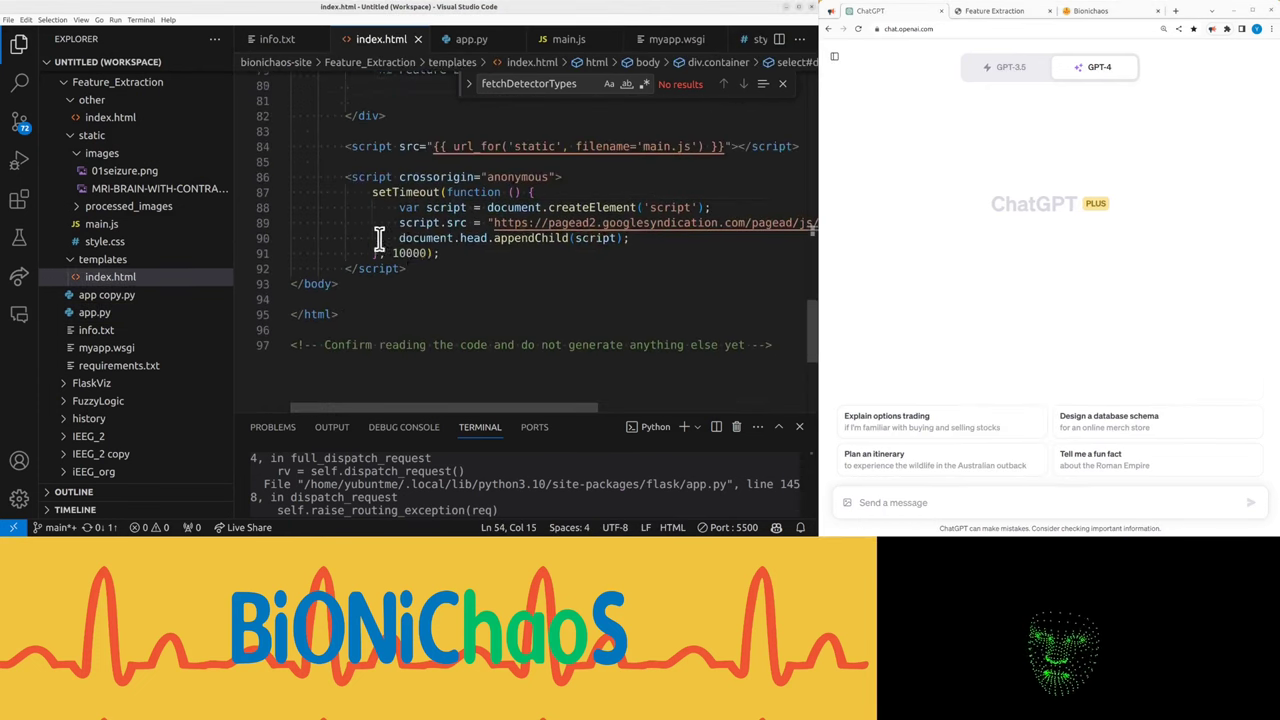
scroll(390, 255, up, 3)
scroll(395, 270, up, 3)
click(397, 280)
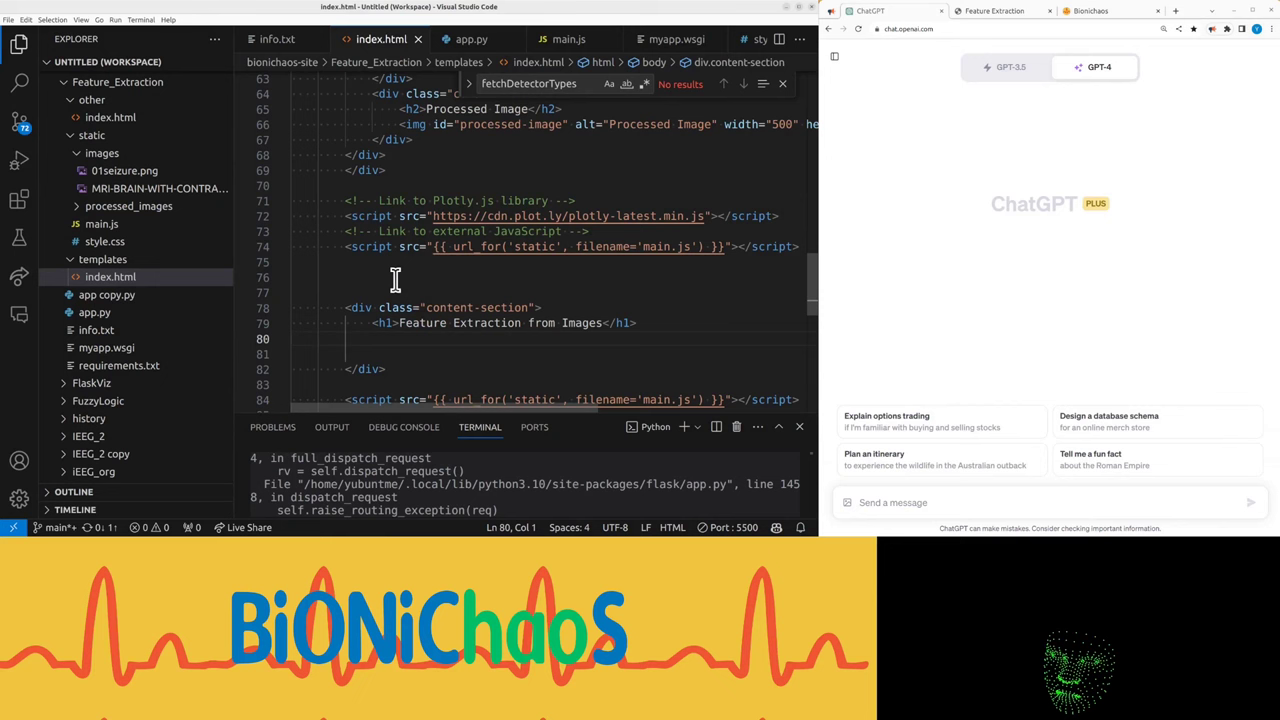
scroll(395, 279, up, 3)
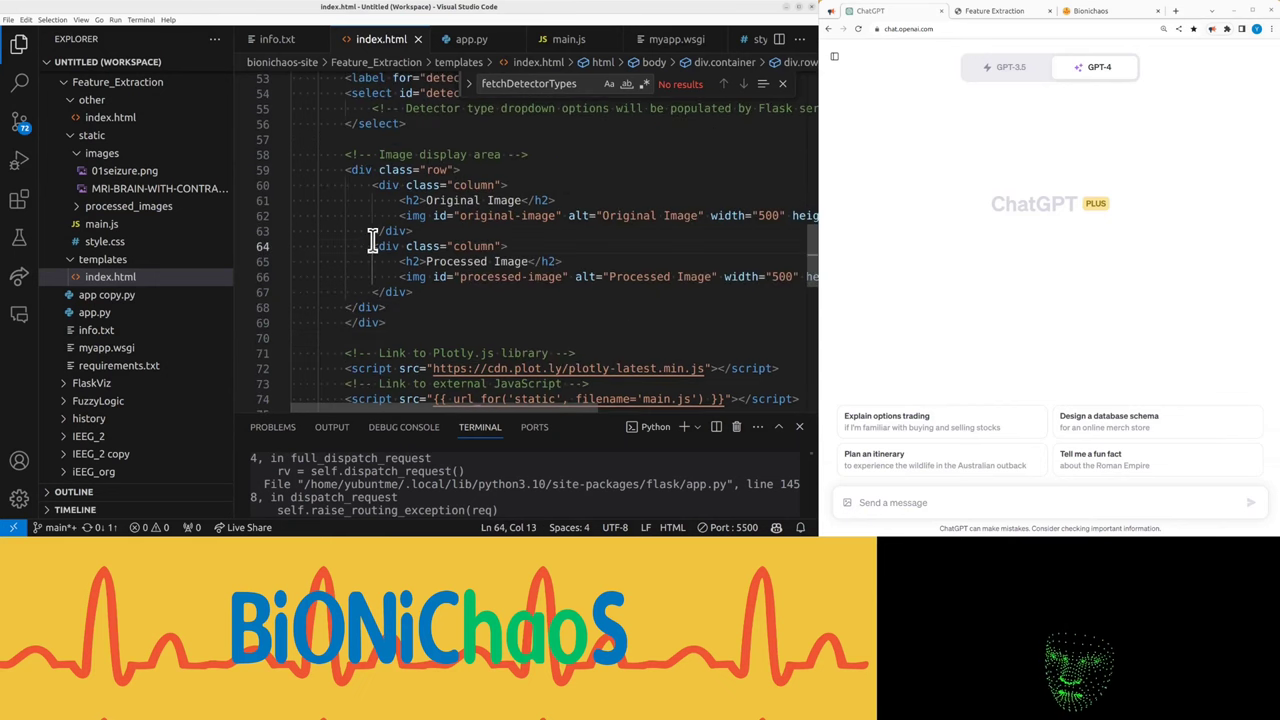
key(ctrl+a)
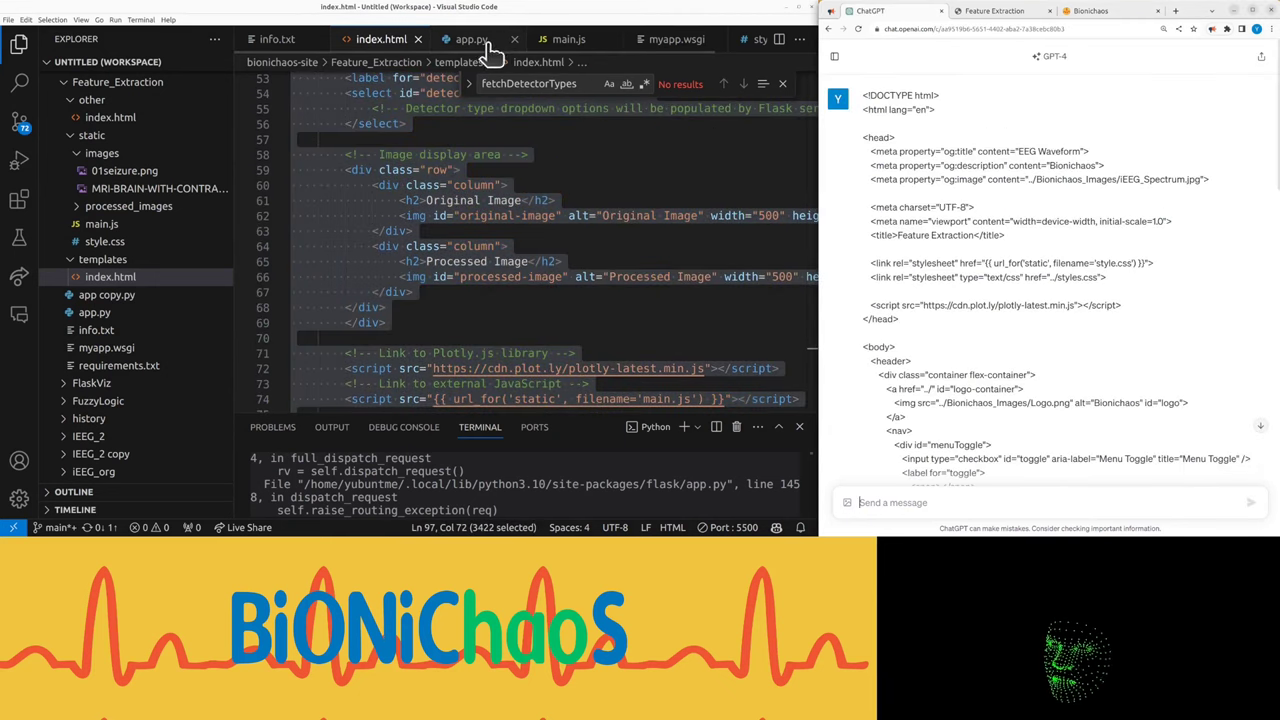
Copy all of app.py into ChatGPT and send it
click(470, 40)
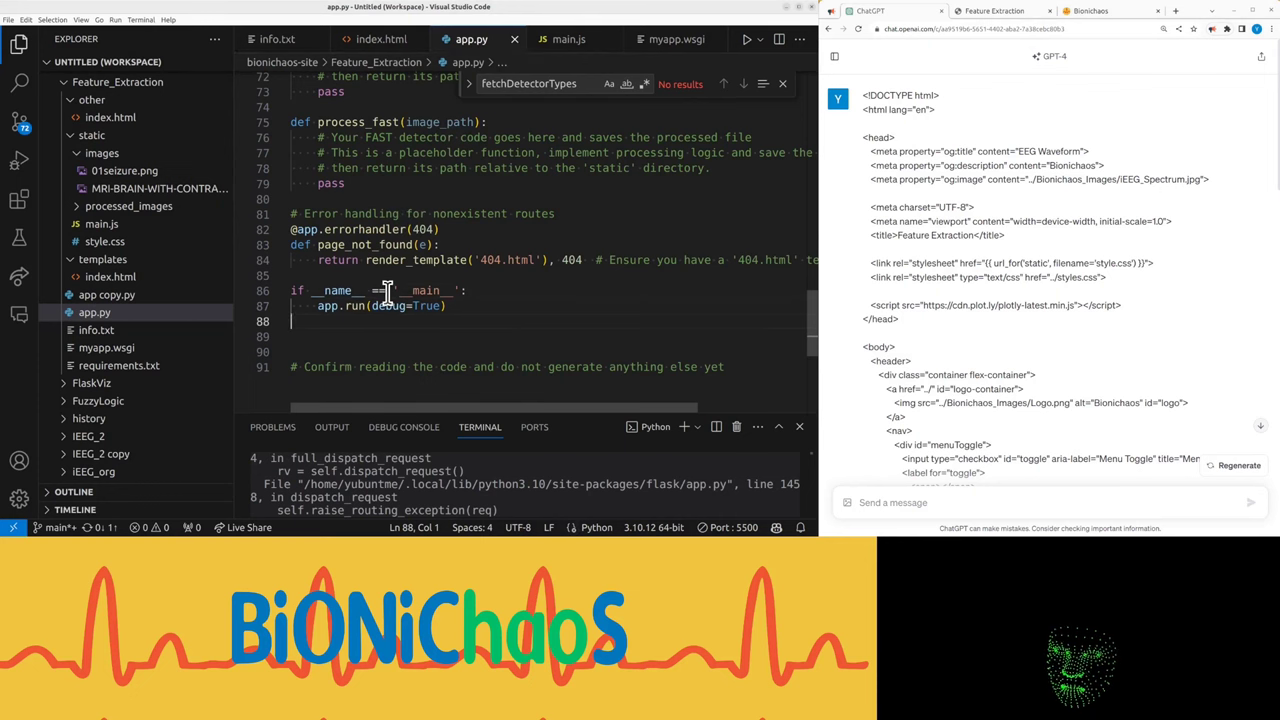
key(ctrl+a)
key(ctrl+c)
click(966, 505)
key(ctrl+v)
key(Return)
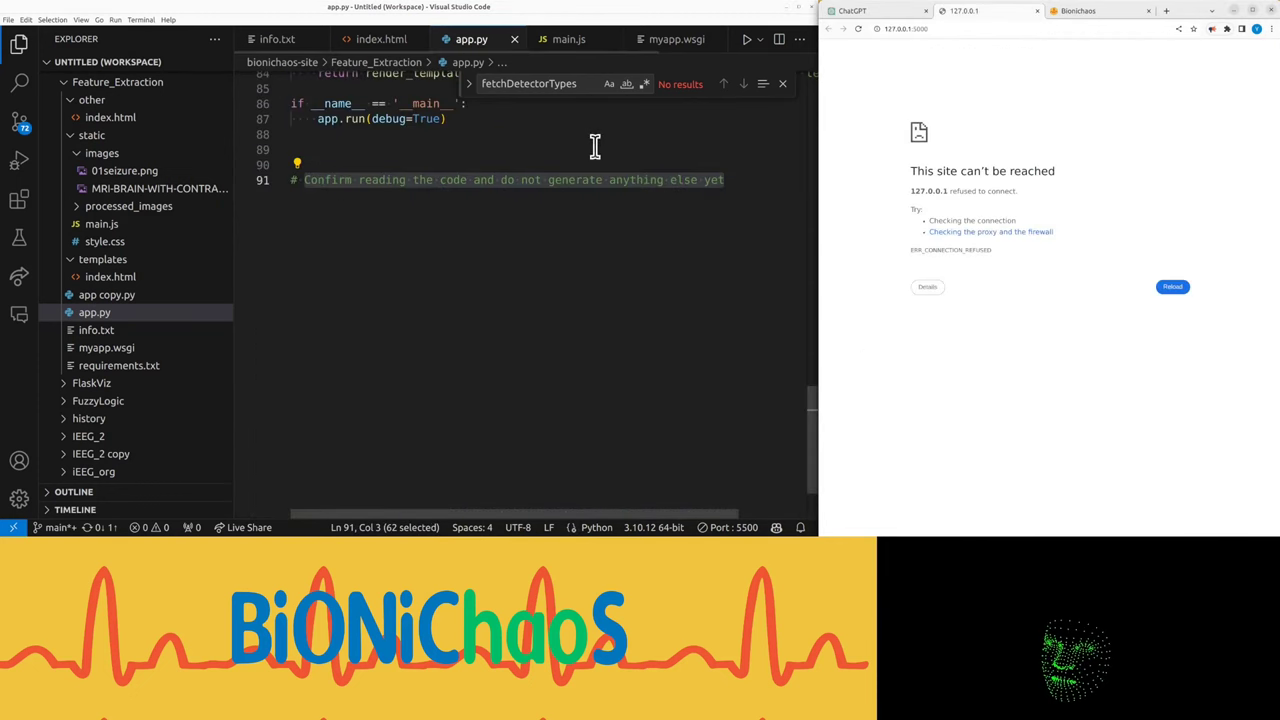
Run app.py, open the localhost page, and send the TemplateNotFound log to ChatGPT
click(620, 243)
scroll(610, 245, up, 5)
click(746, 39)
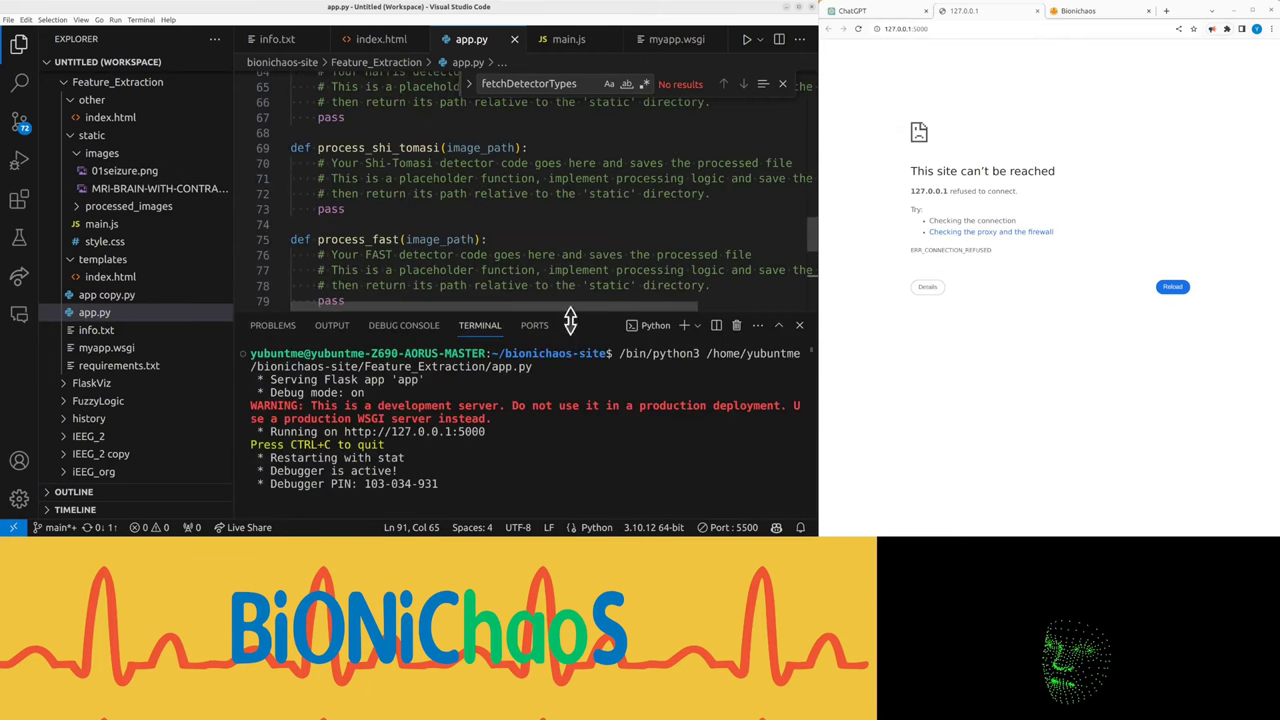
ctrl+click(437, 431)
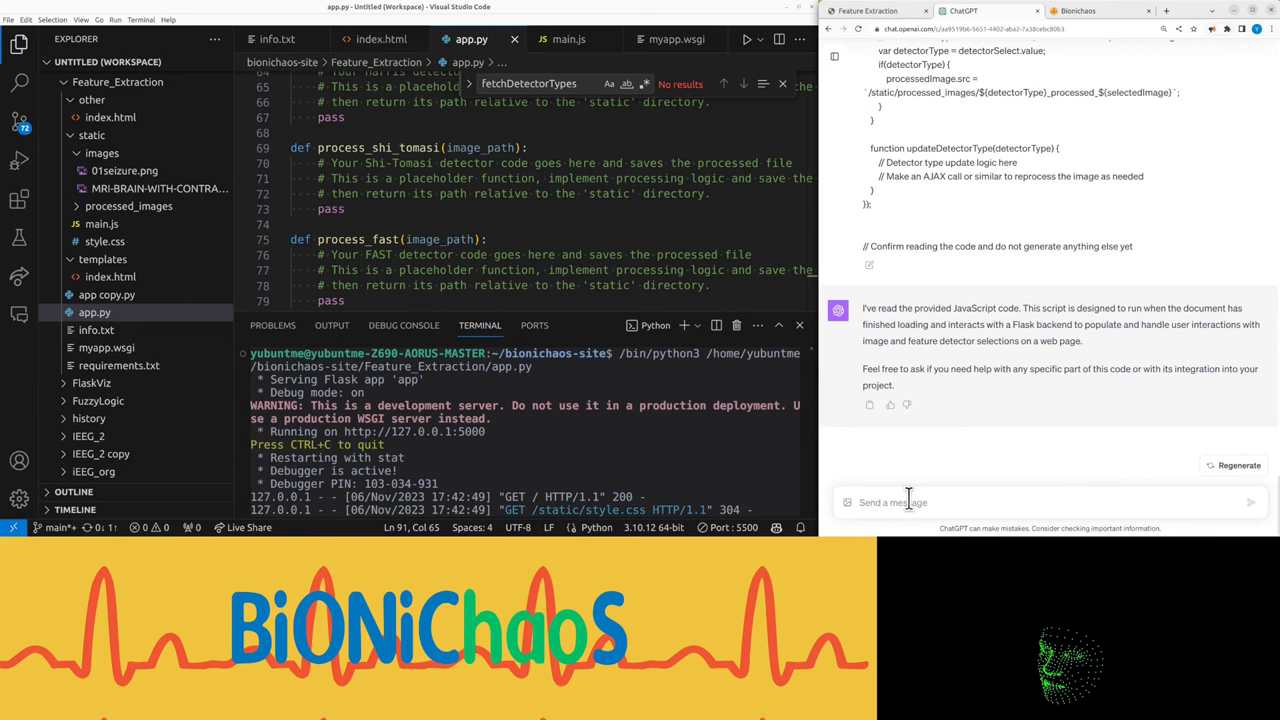
key(ctrl+v)
key(Return)
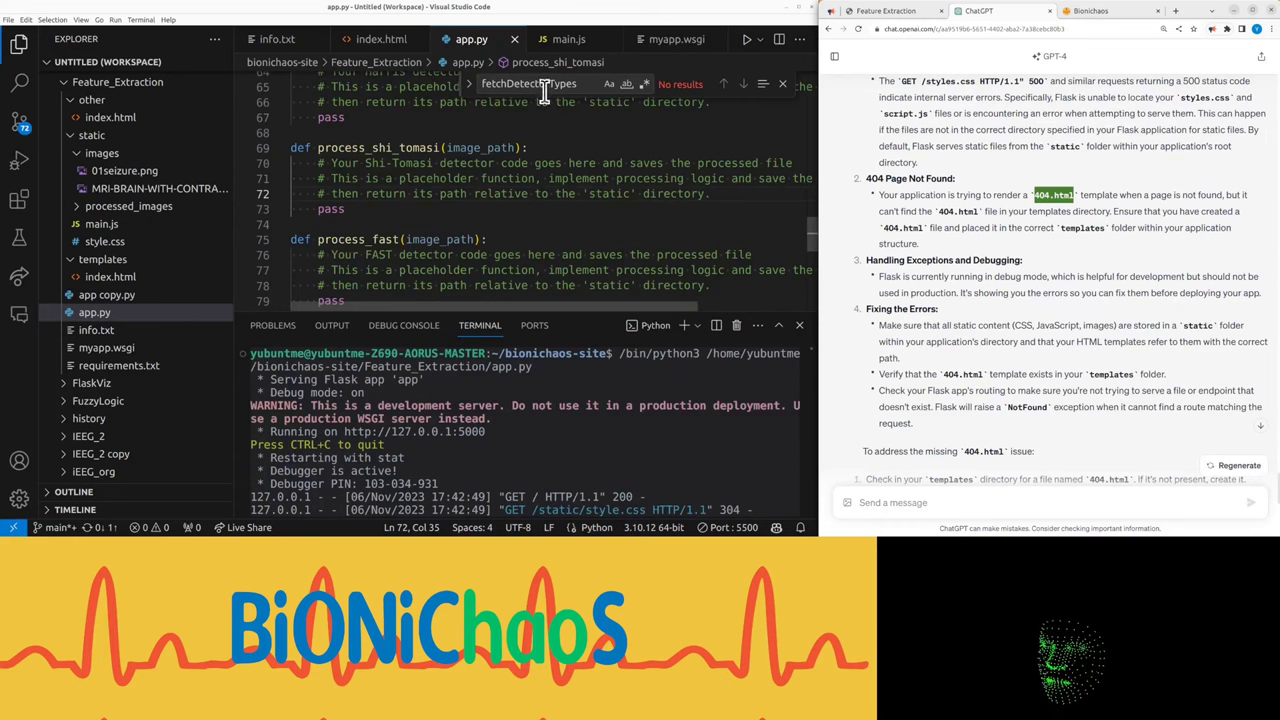
Search the code for the 404.html reference, then review the info.txt notes
click(540, 84)
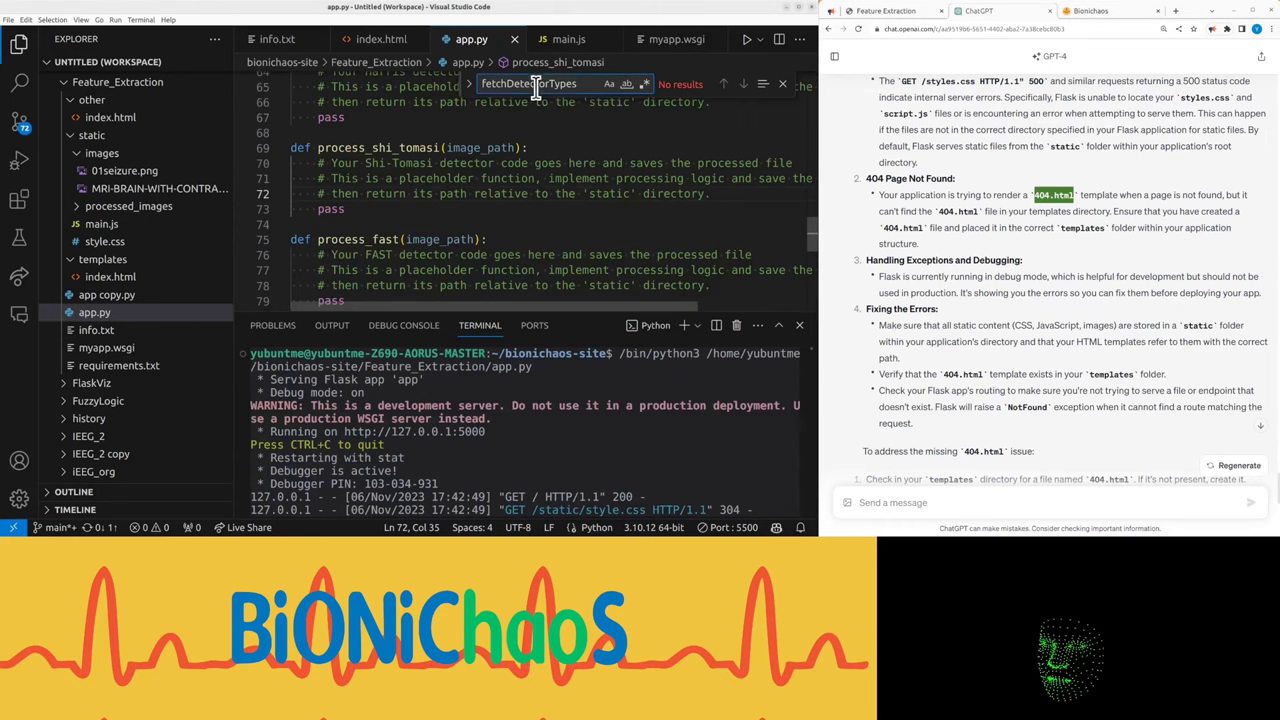
key(ctrl+a)
key(ctrl+v)
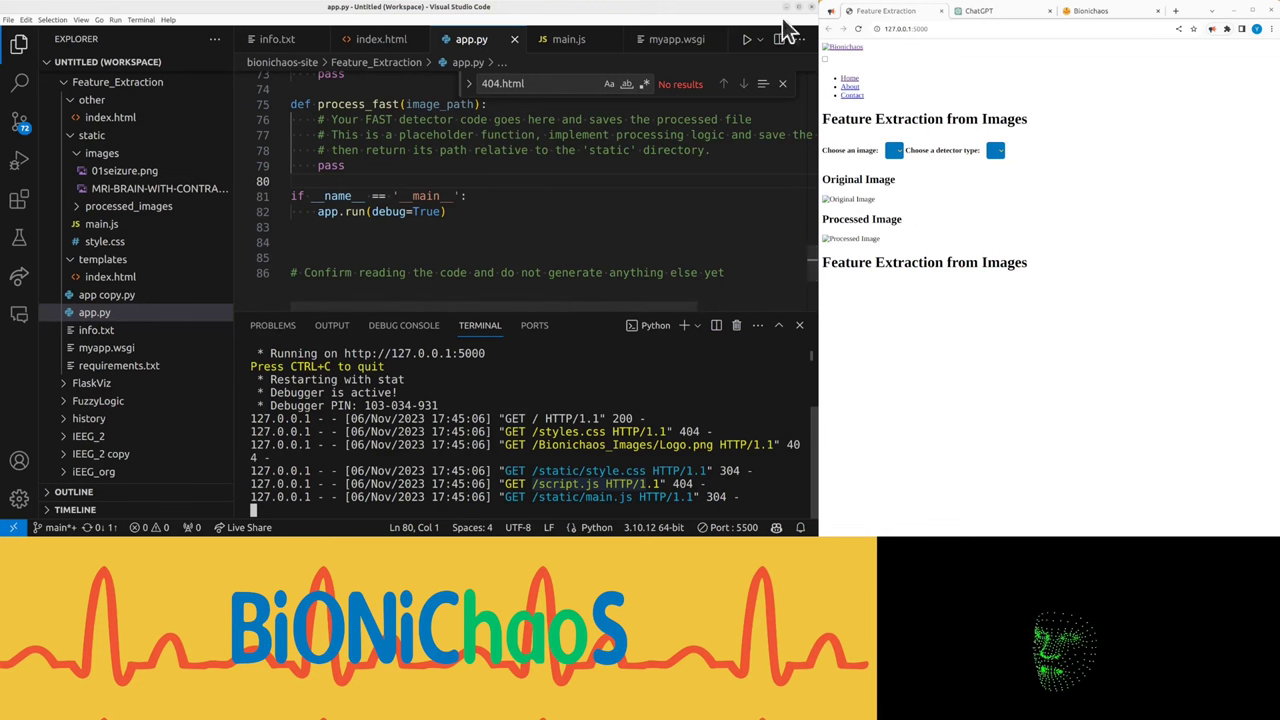
click(277, 39)
scroll(120, 300, down, 3)
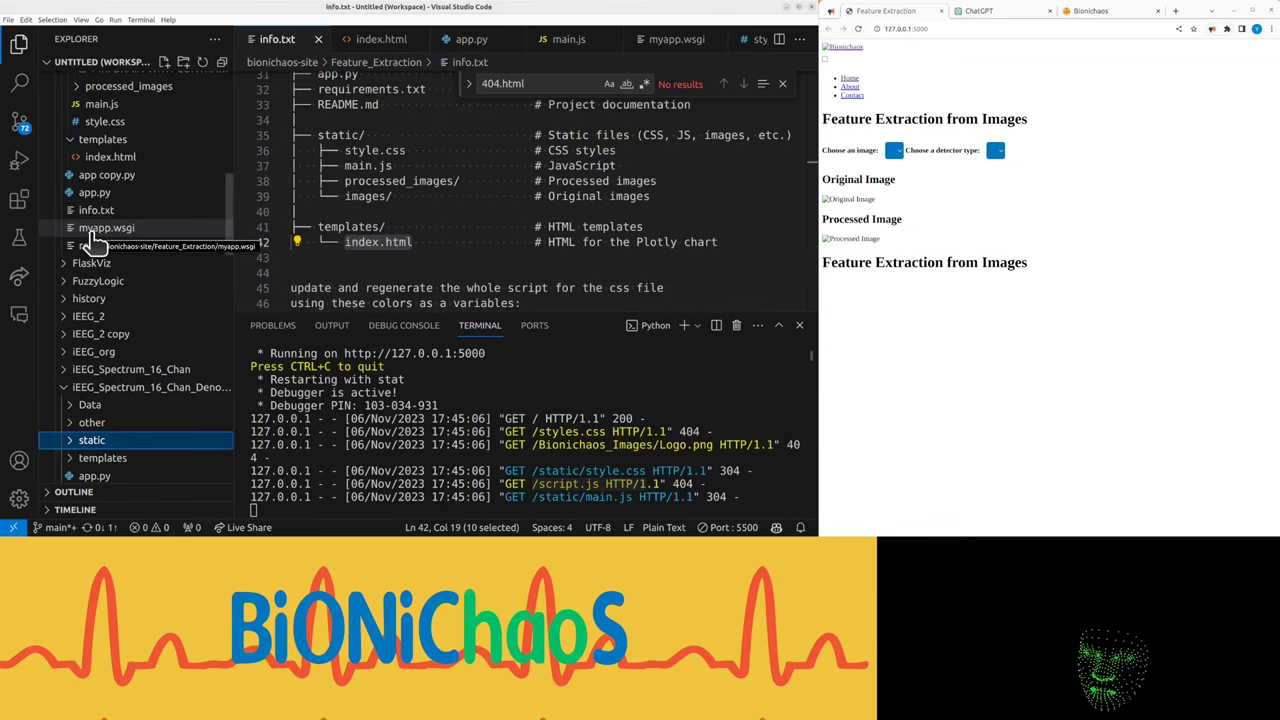
scroll(90, 230, up, 5)
Point index.html's url_for script tag at script.js and save the template
scroll(85, 213, up, 1)
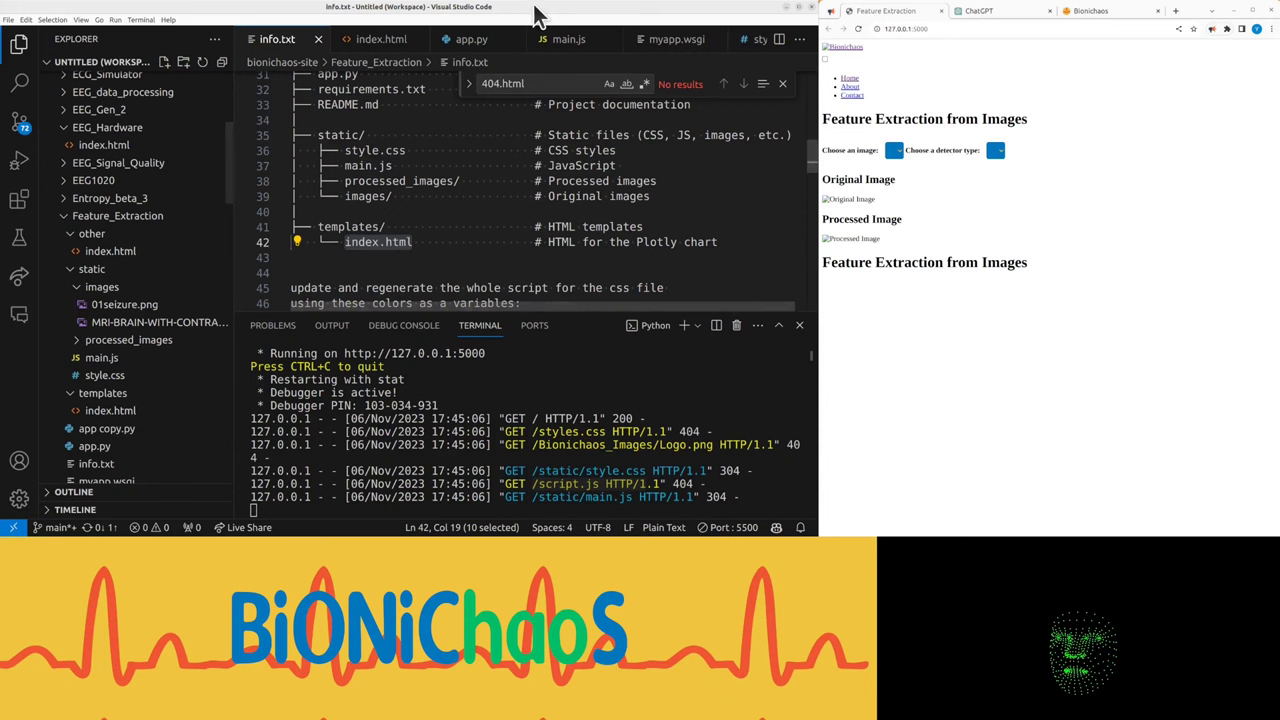
click(557, 40)
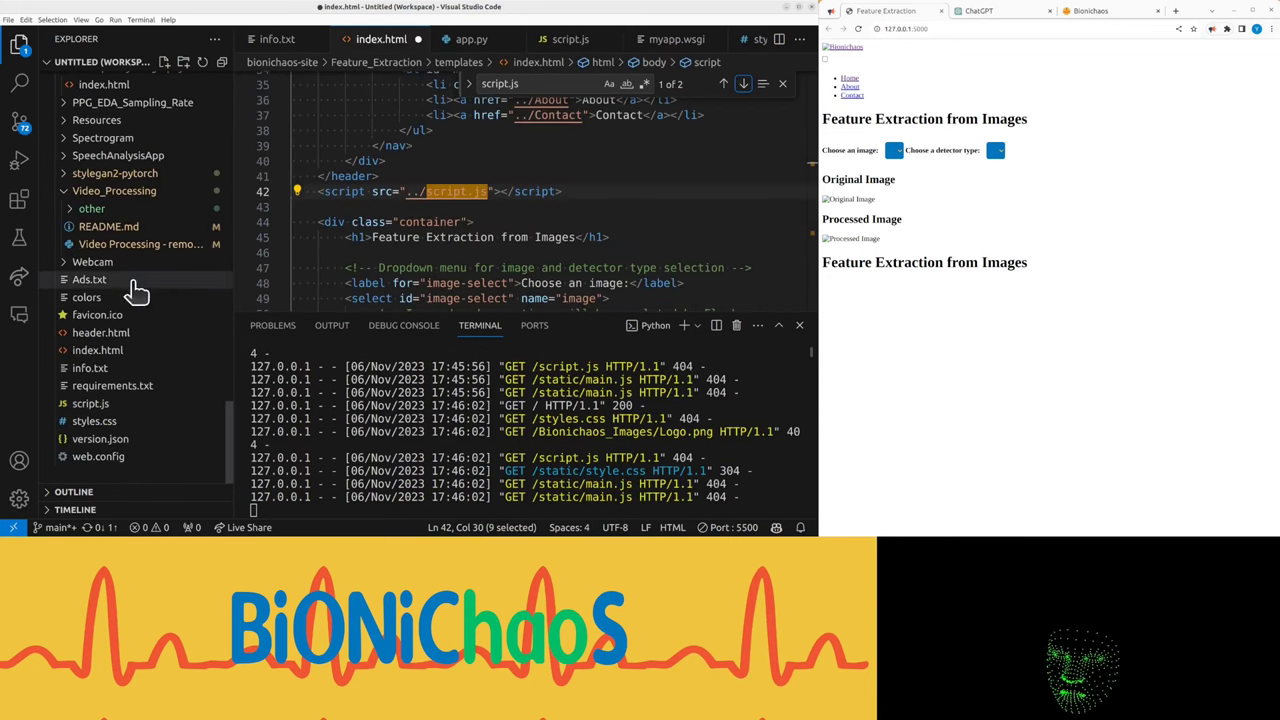
scroll(150, 285, up, 5)
scroll(191, 285, up, 3)
click(743, 84)
key(ctrl+s)
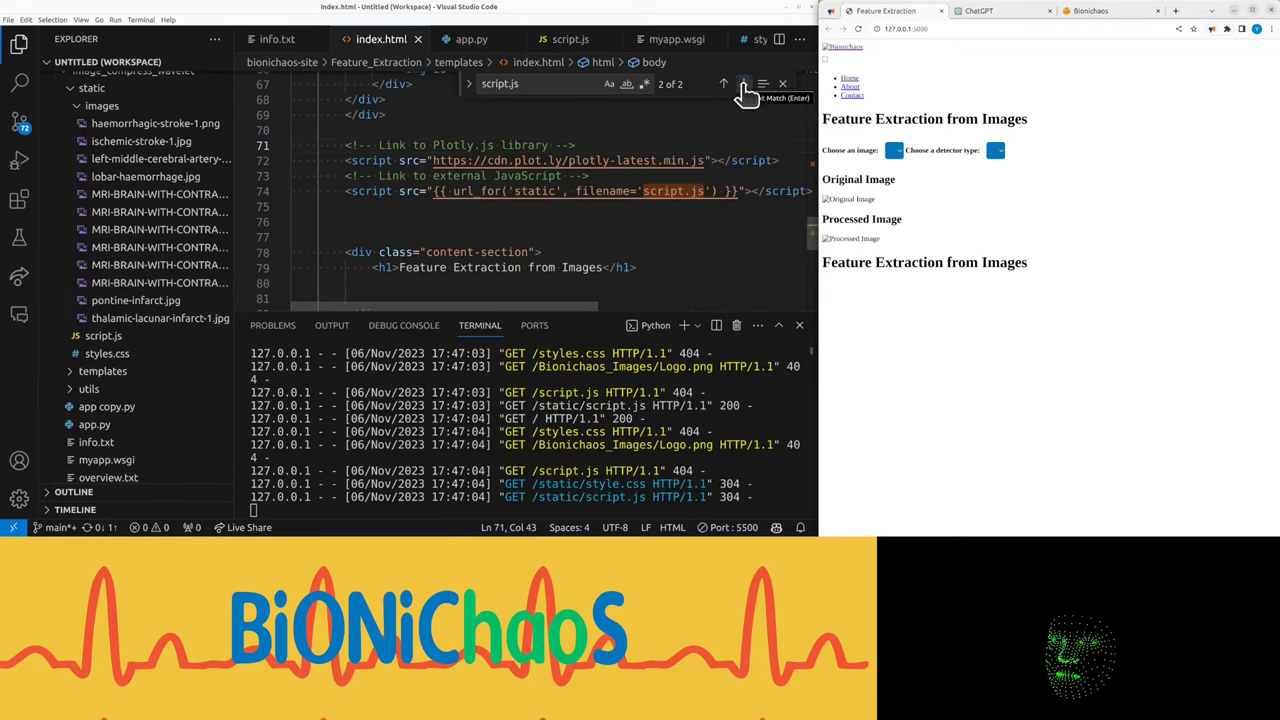
scroll(80, 245, up, 5)
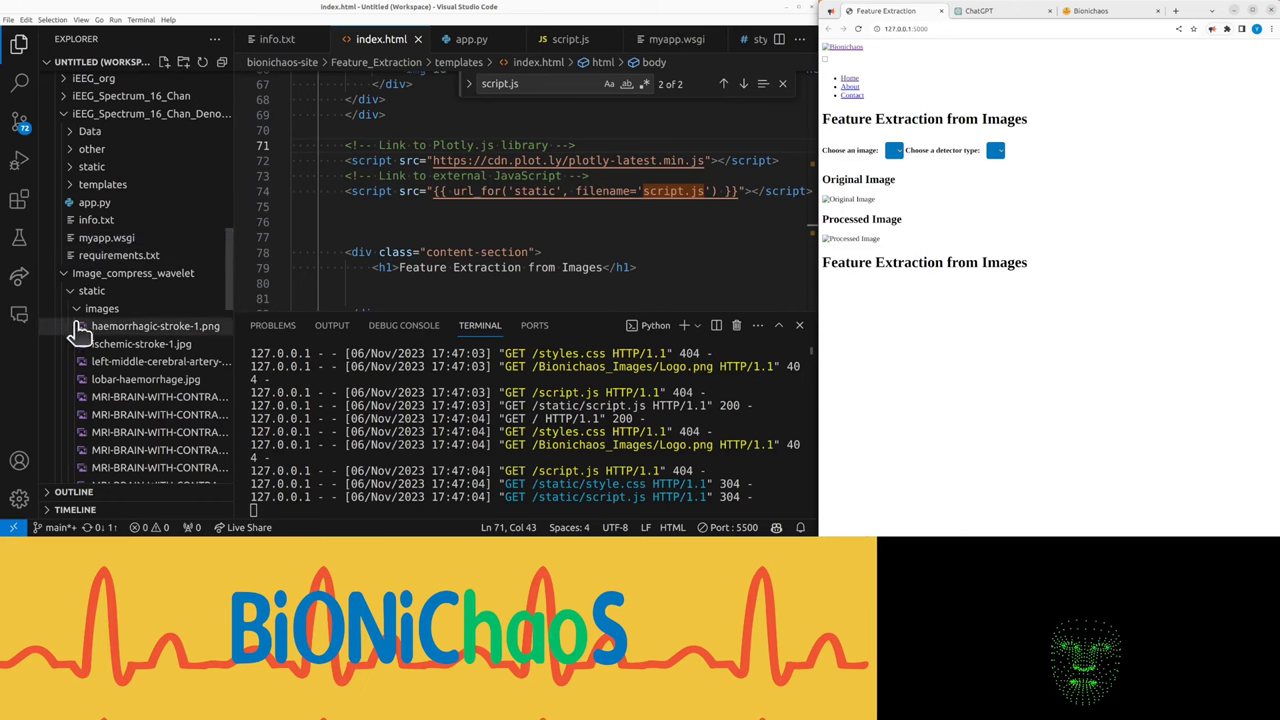
scroll(76, 316, down, 5)
scroll(78, 312, down, 5)
scroll(78, 310, down, 5)
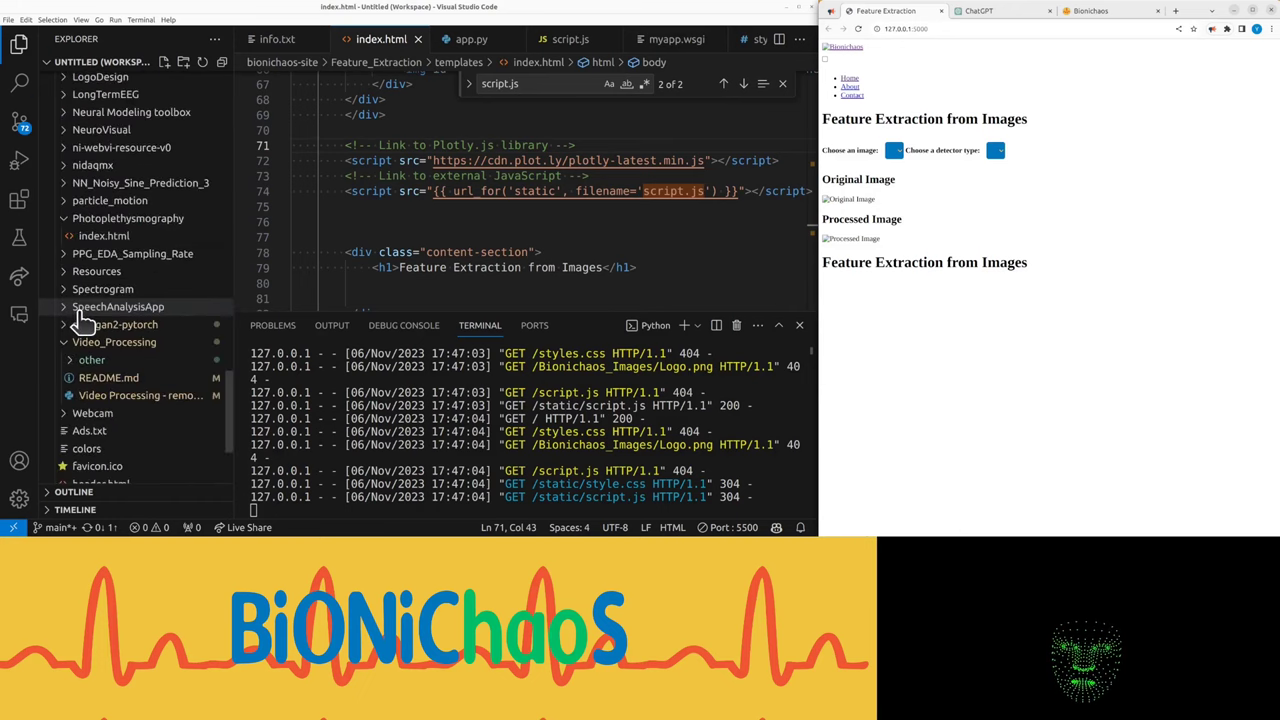
scroll(80, 308, up, 12)
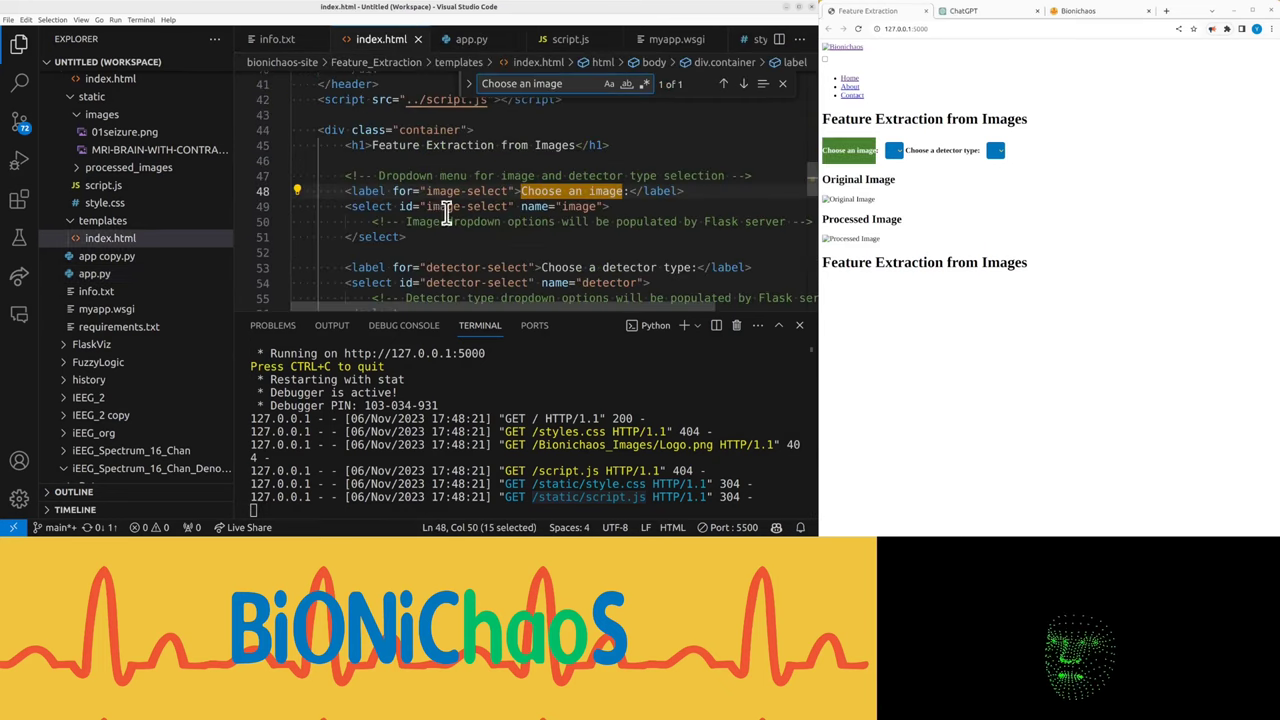
Trace the image-select id from index.html to its imageSelect uses in script.js
double_click(505, 206)
key(ctrl+f)
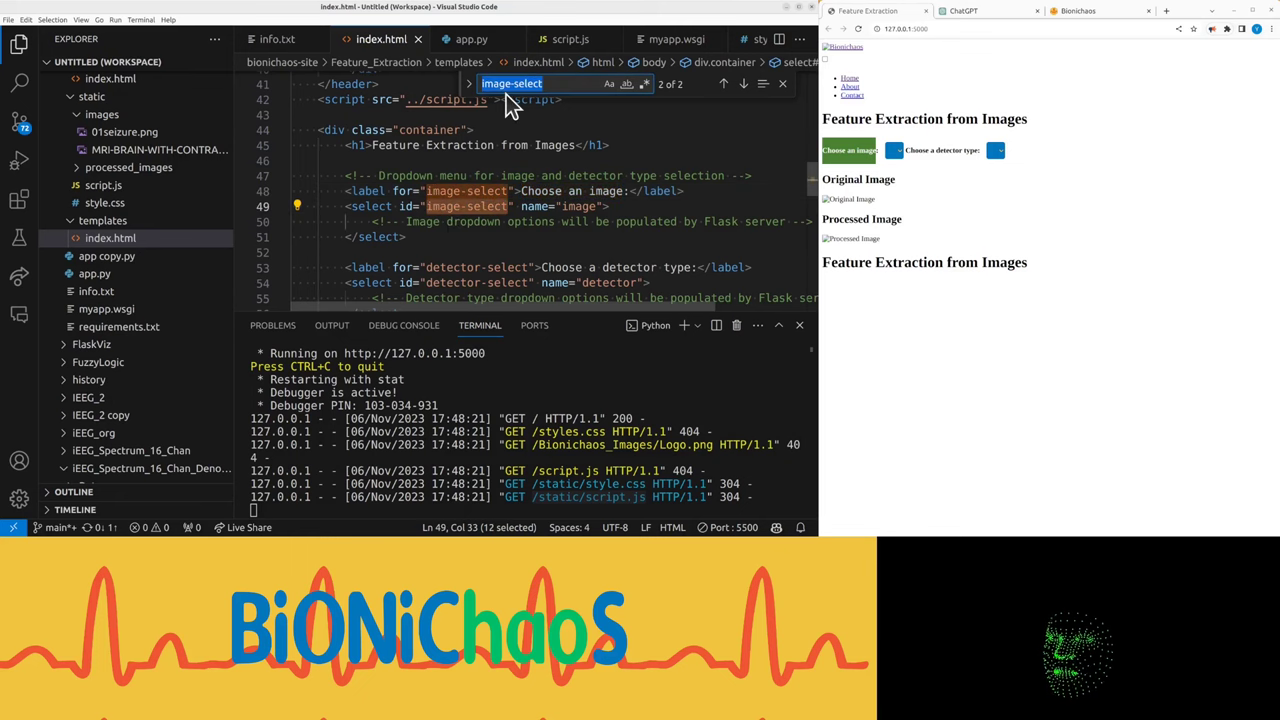
click(567, 42)
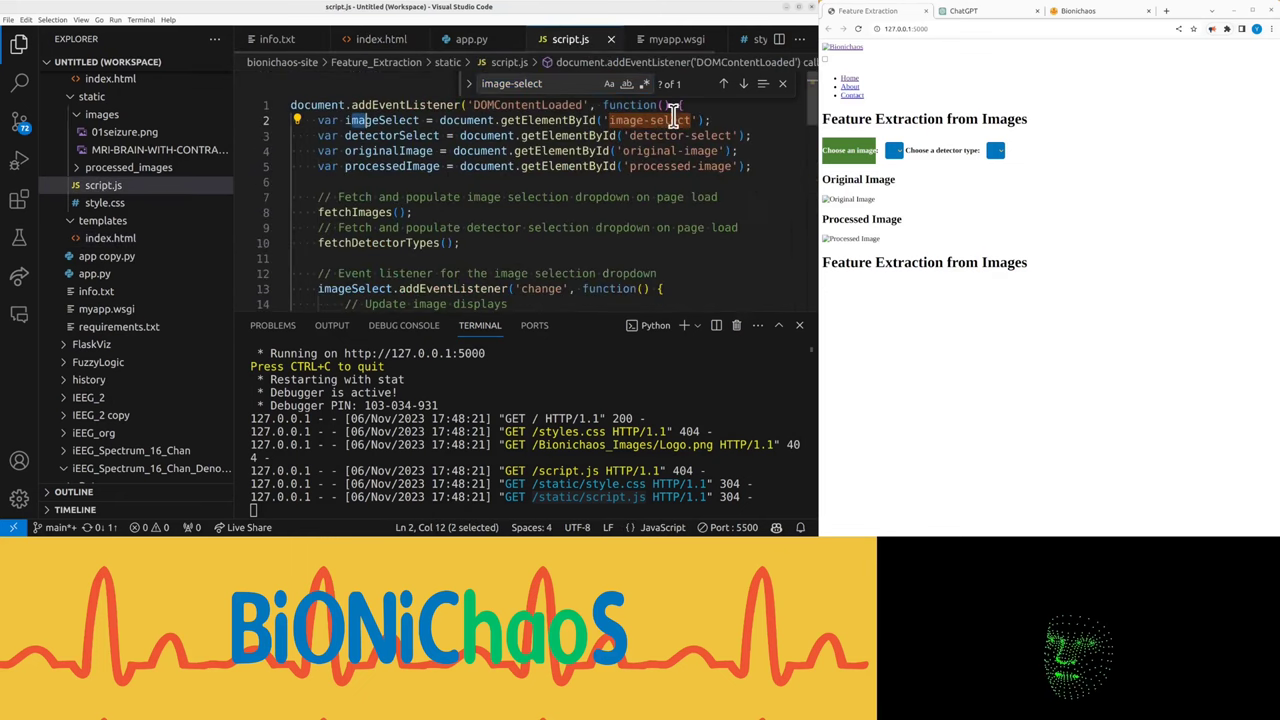
key(ctrl+f)
click(743, 84)
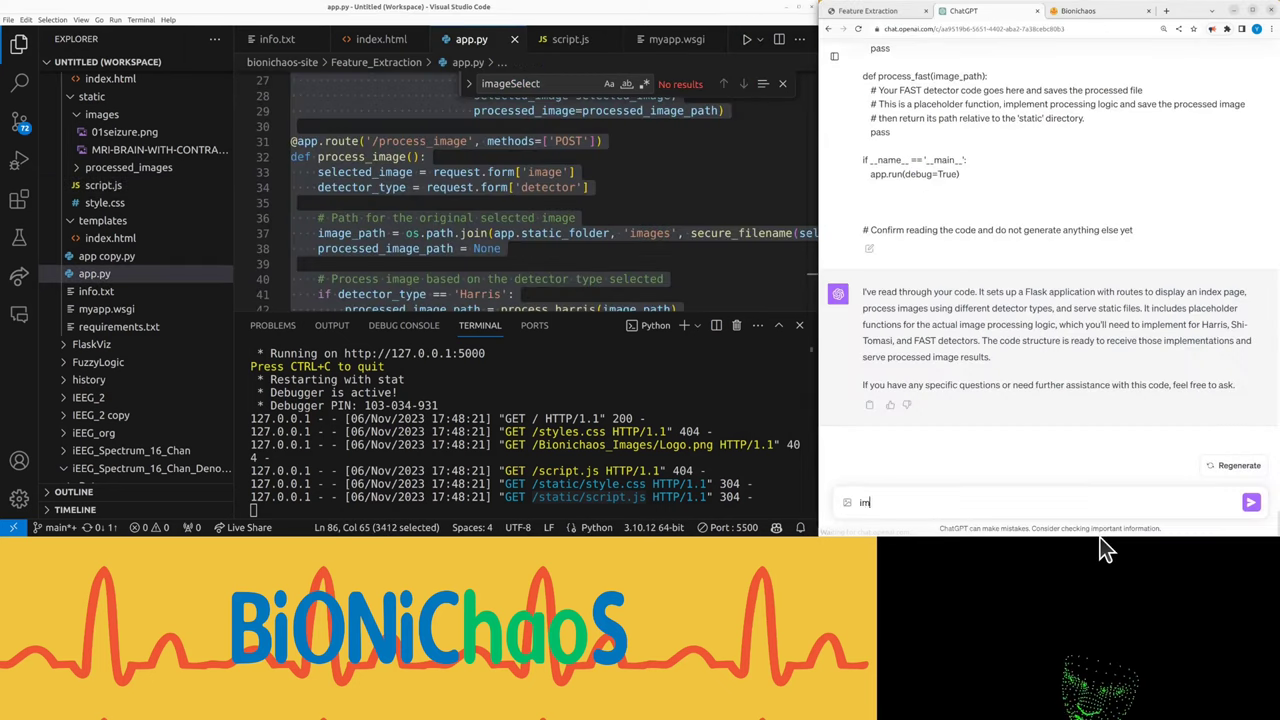
Tell ChatGPT the image and detector type dropdowns are not populated, pasting the dropdown markup
text(age)
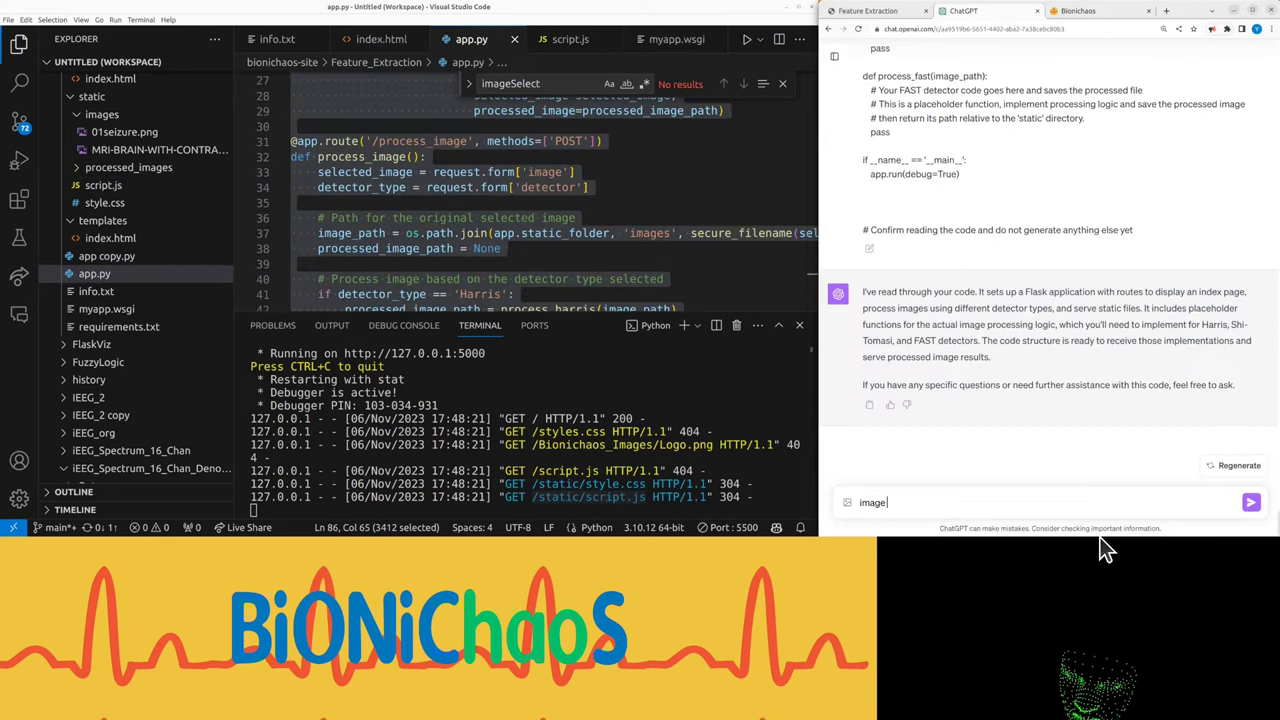
text( and detector ty)
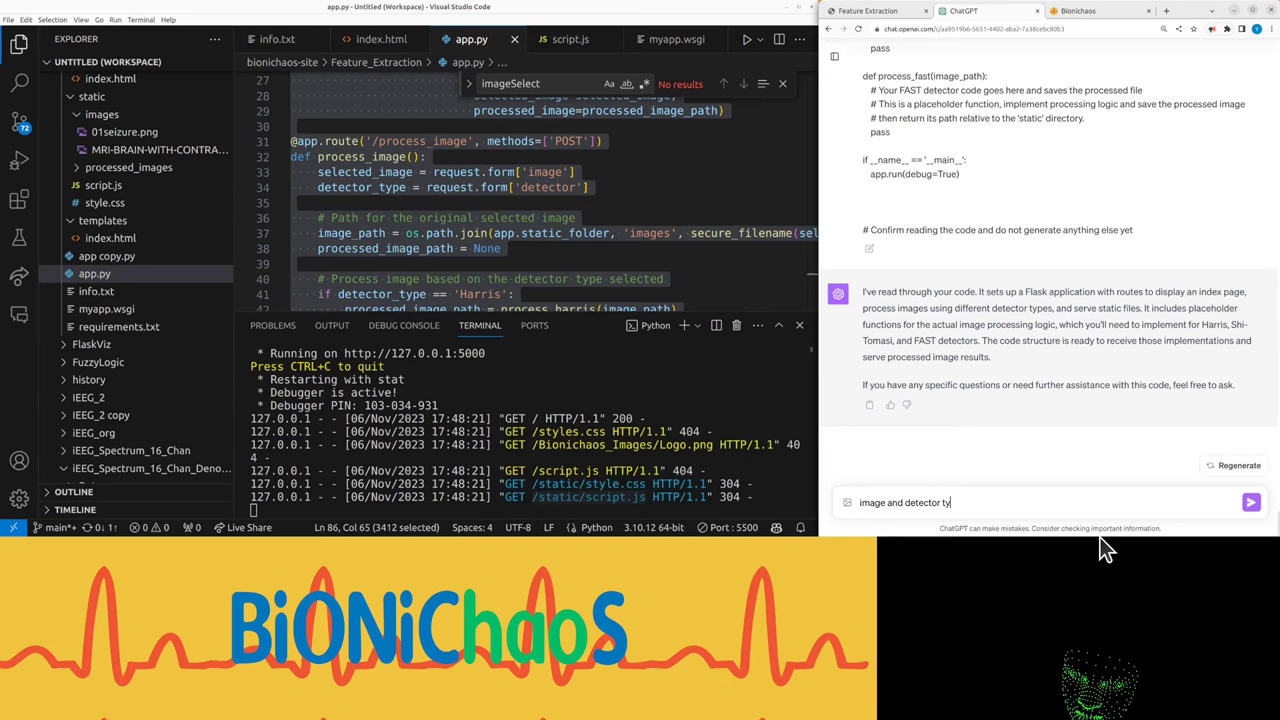
text(pe drop downs)
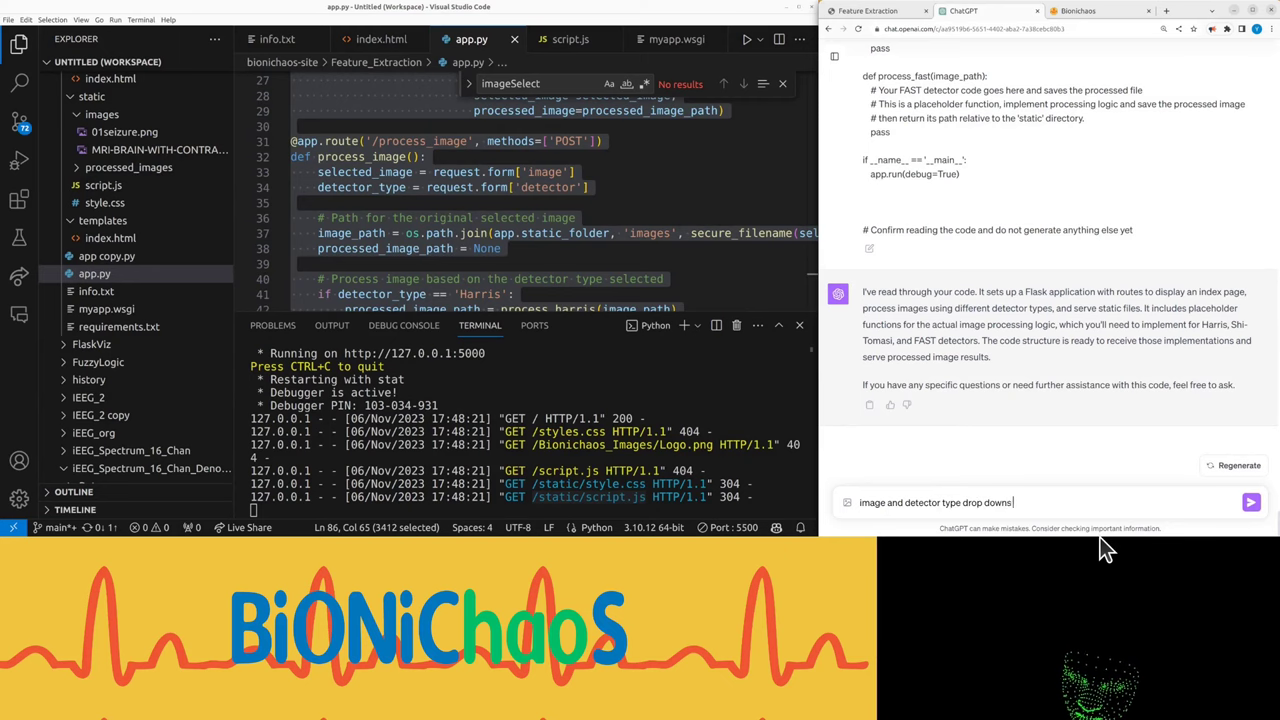
text( are not poplu)
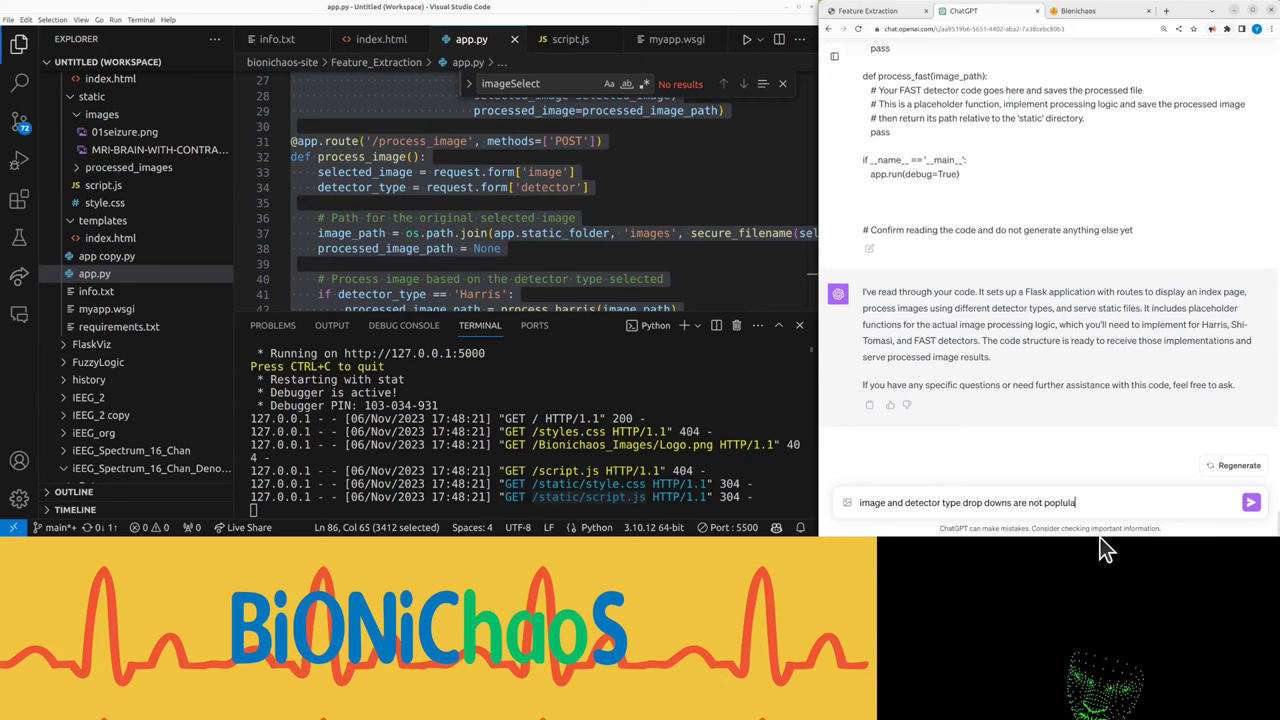
text(lated)
key(Return)
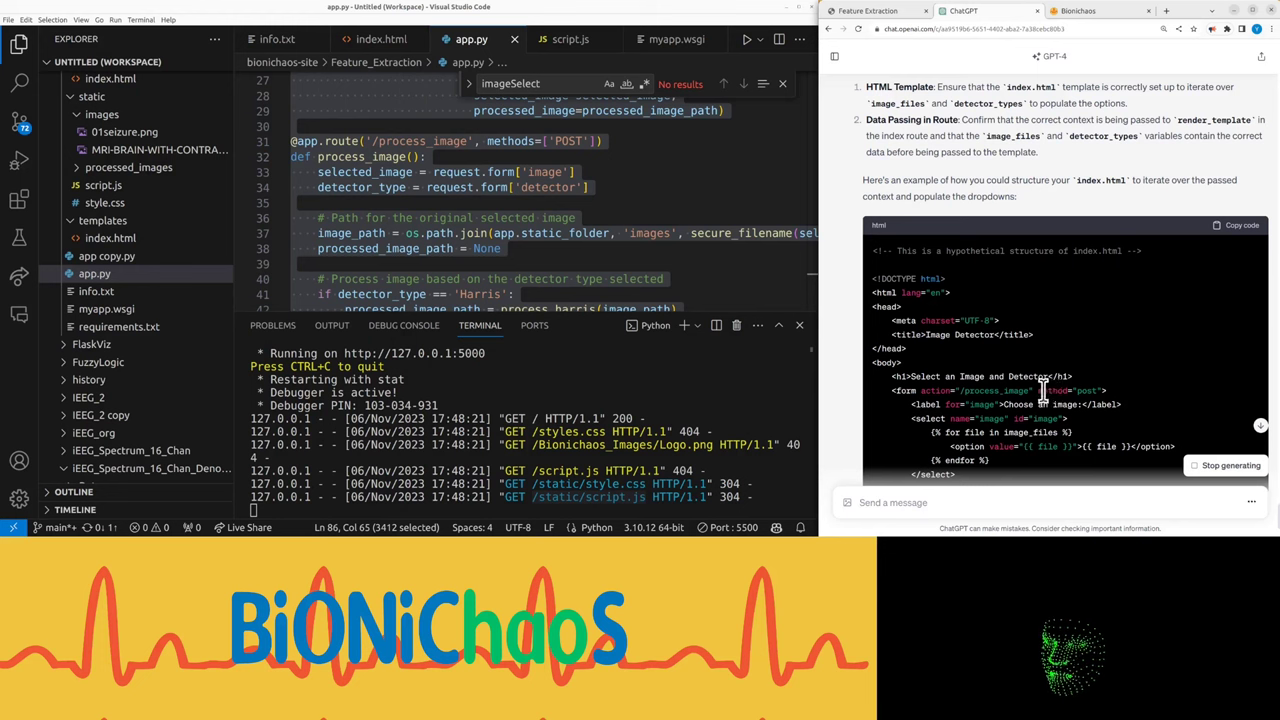
scroll(1031, 390, up, 2)
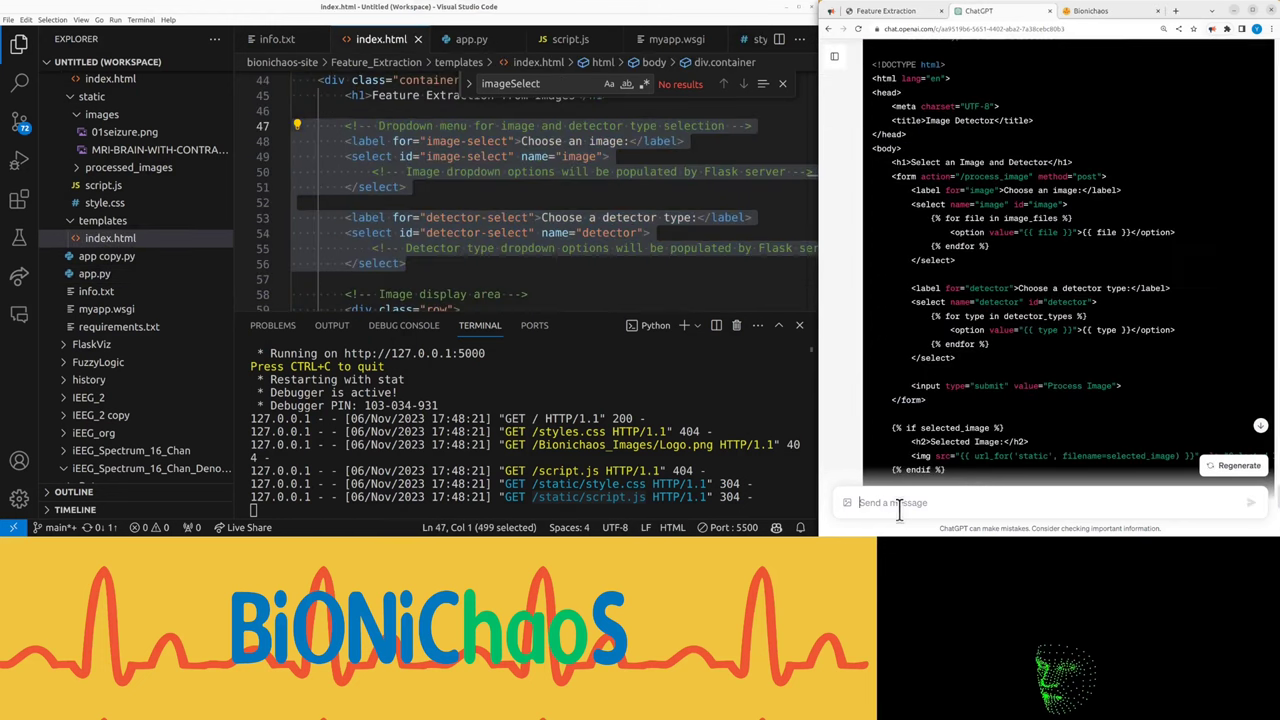
text(<!-- Dropdown menu for image and detector type selection -->         <label for="image-select">Choose an image:</label>         <select id="image-select" name="image">             <!-- Image dropdown options will be populated by Flask server -->         </select>          <label for="detector-select">Choose a detector type:</label>         <select id="detector-select" name="detector">             <!-- Detector type dropdown options will be populated by Flask server -->         </select>)
key(Return)
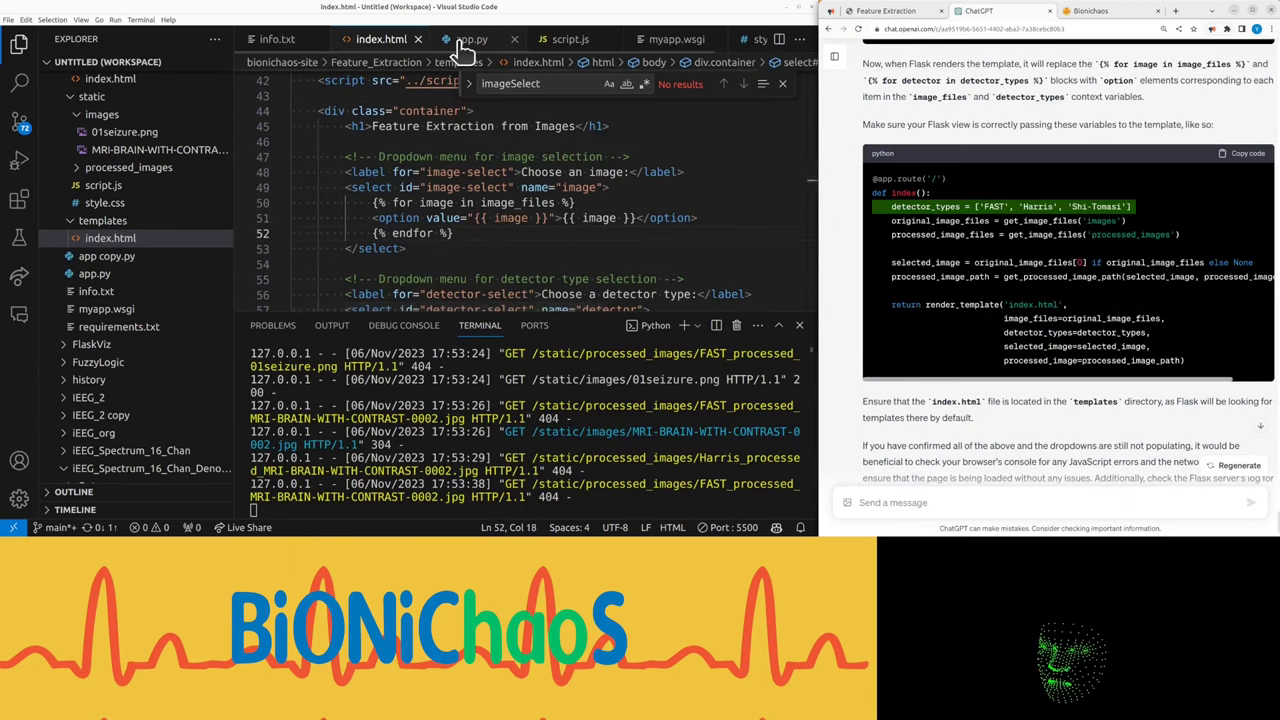
Select all of app.py's code, then start an info.txt note reading 'on page load'
click(462, 40)
key(ctrl+a)
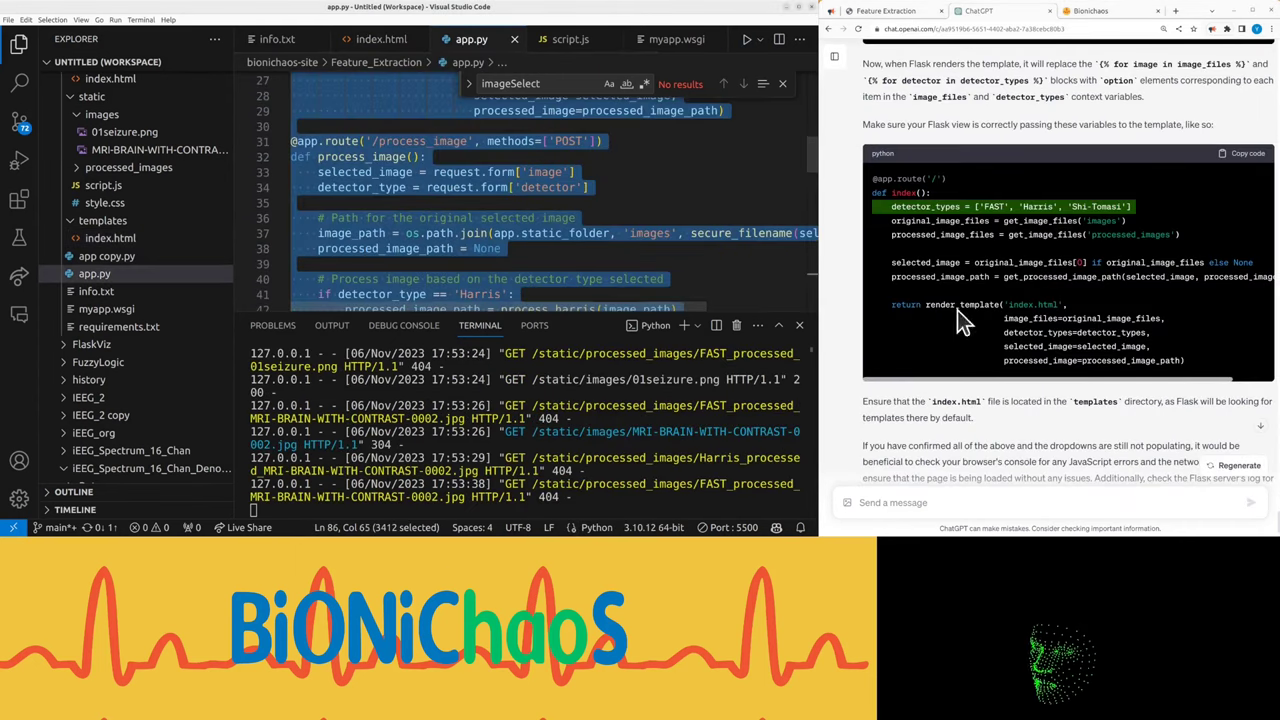
click(948, 305)
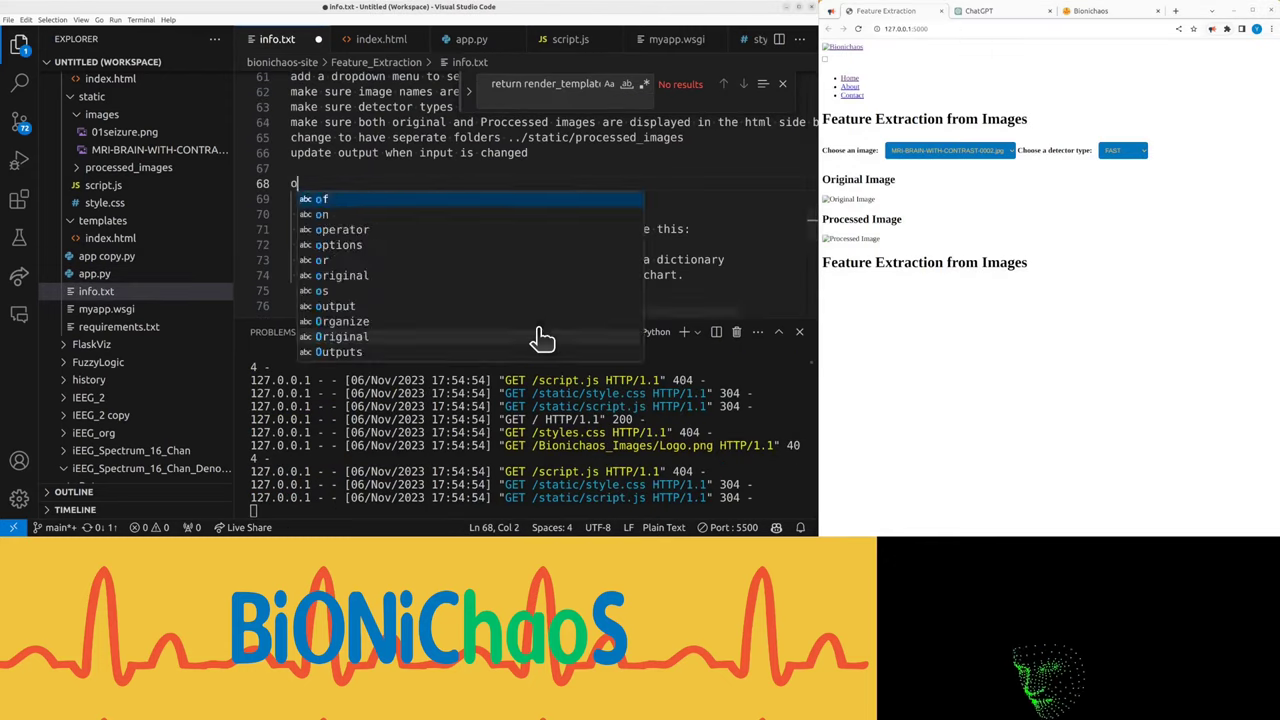
text(n page )
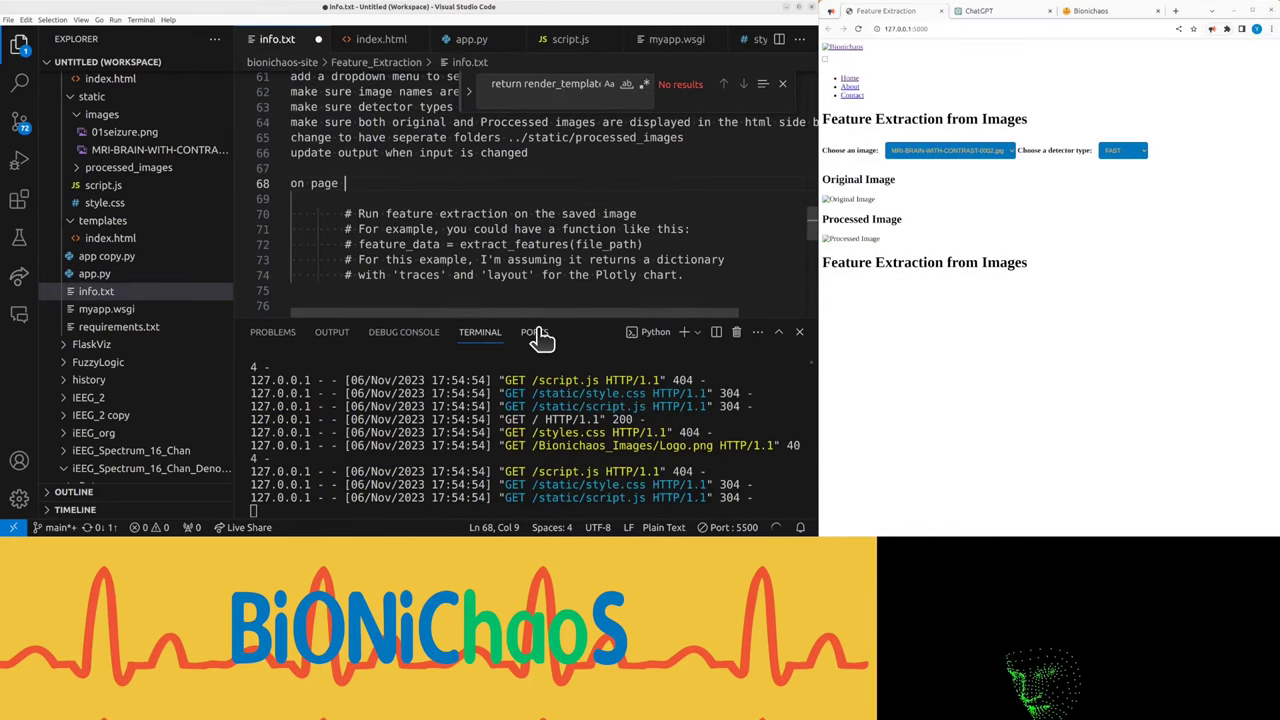
text(load)
Accept Copilot's completion of the page-load note and select ChatGPT's HTML template advice
key(Tab)
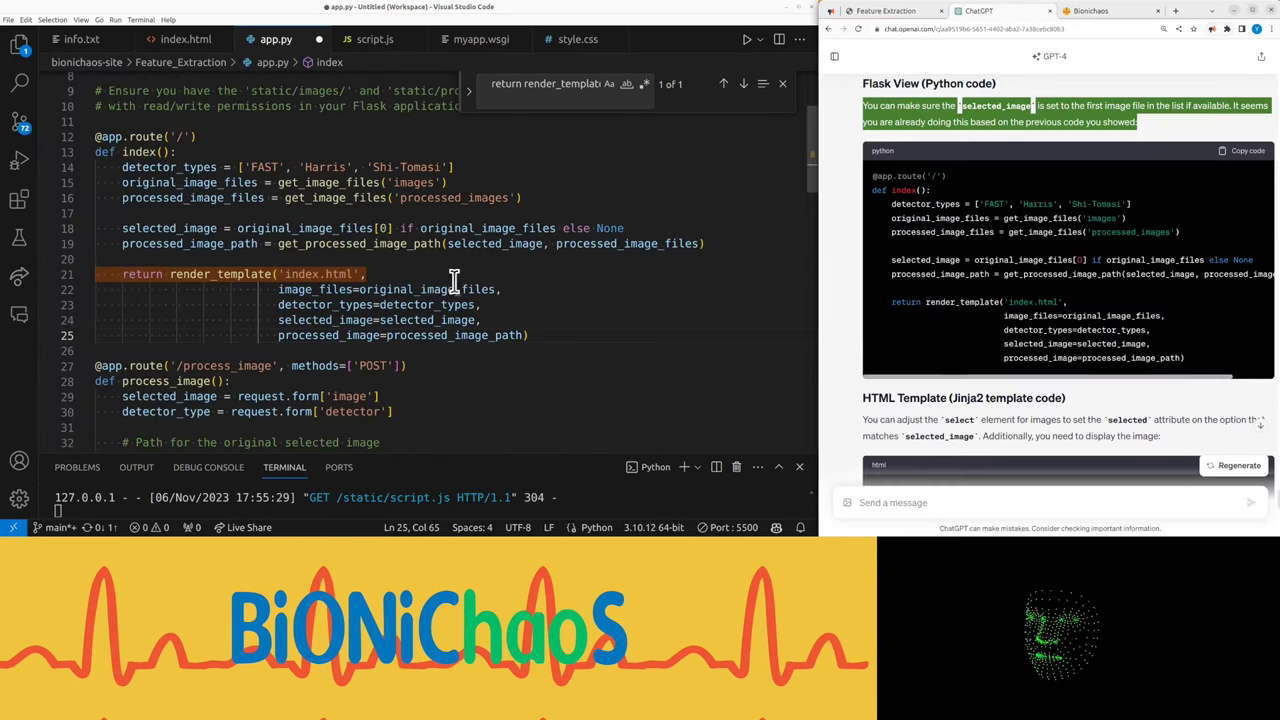
scroll(910, 319, down, 2)
triple_click(910, 322)
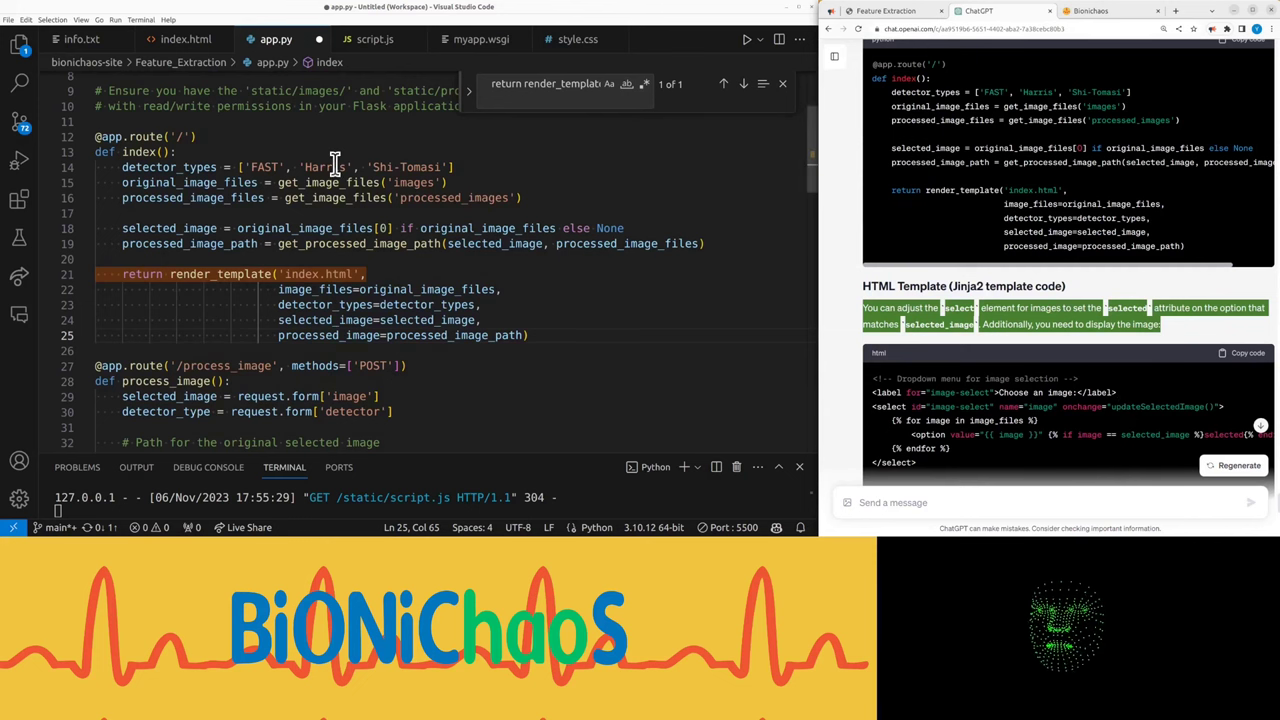
Edit index.html to match ChatGPT's template, entering a 50% value
click(185, 40)
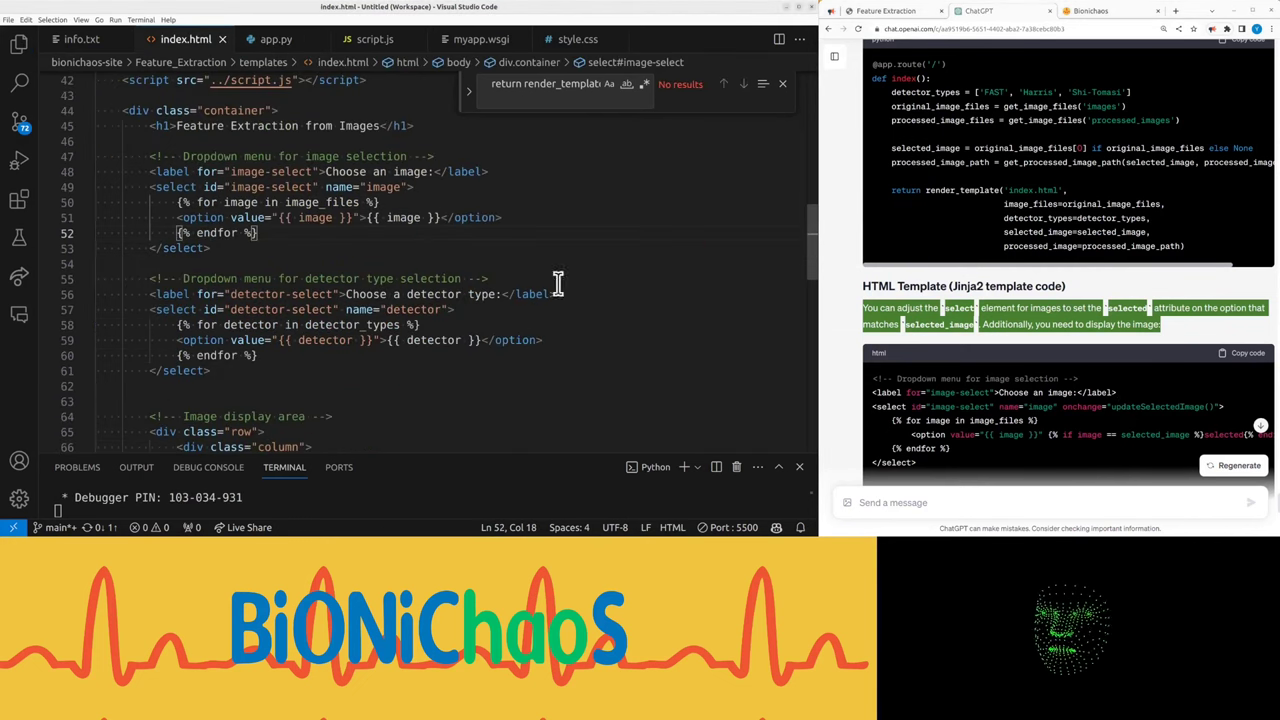
scroll(1011, 317, down, 2)
scroll(1011, 317, down, 1)
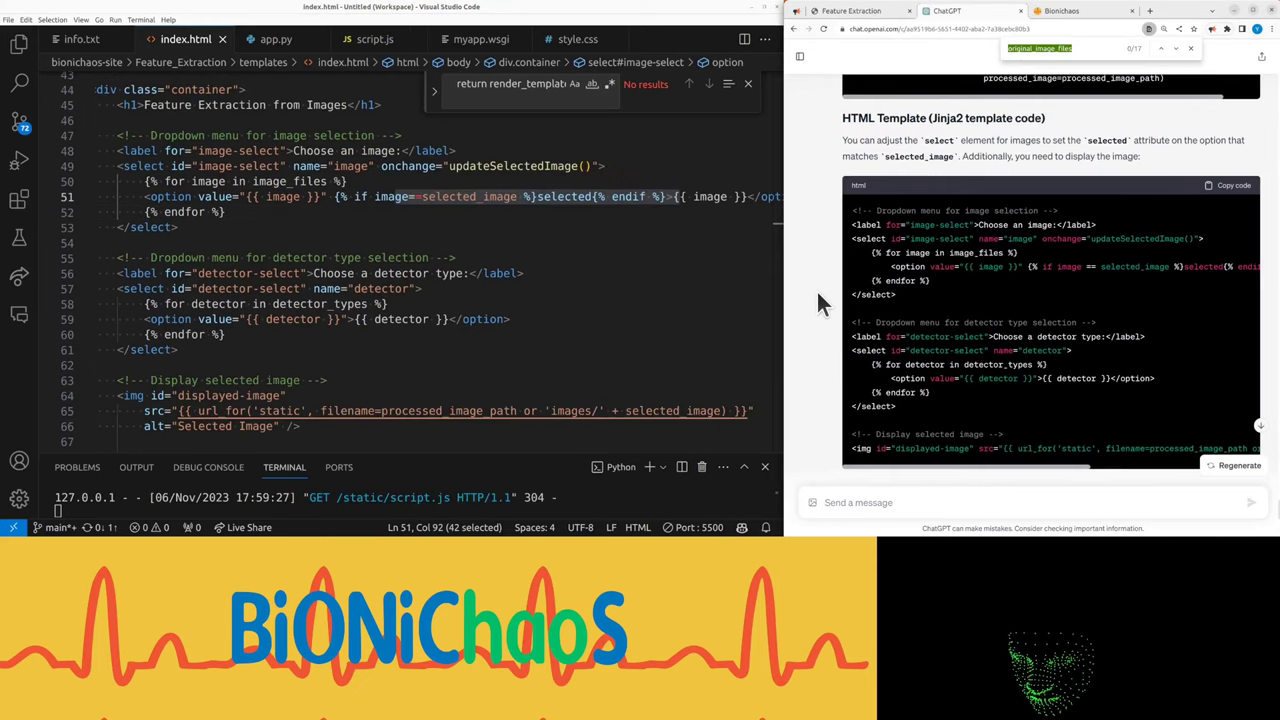
text(50%)
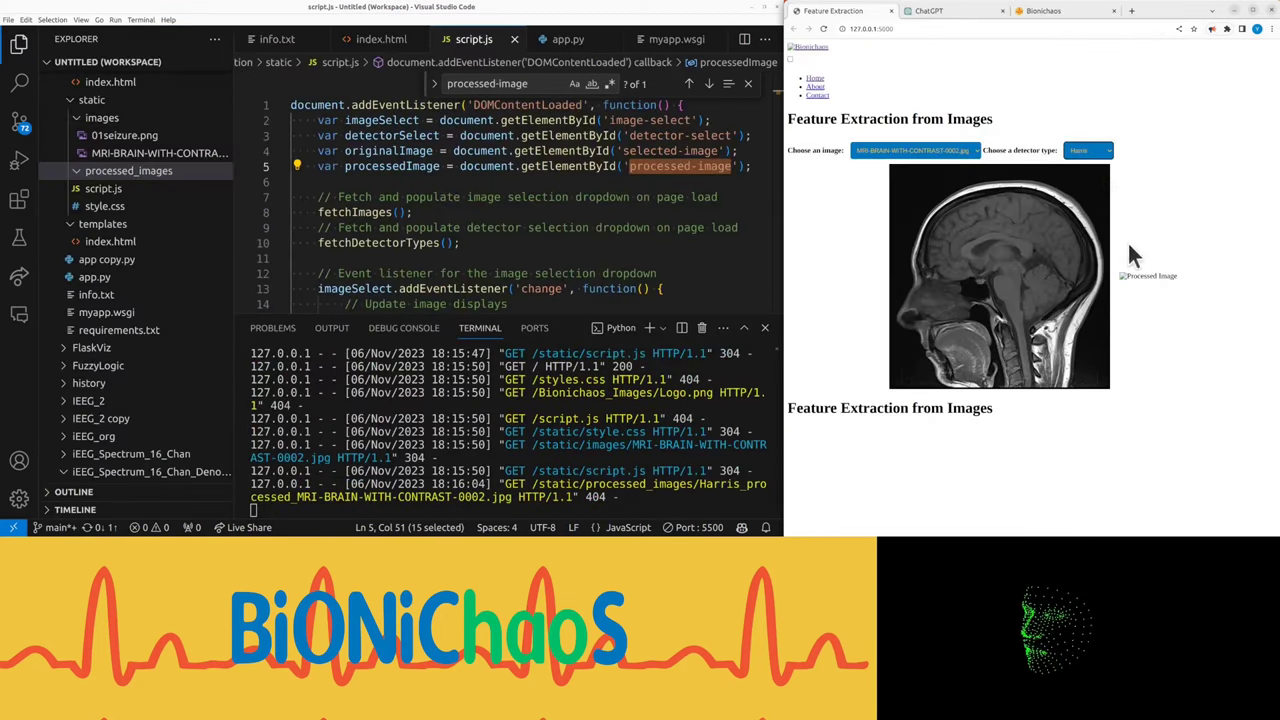
Choose FAST on the page and set the processed-image src to url_for('static', filename=processed_image_path)
click(1088, 150)
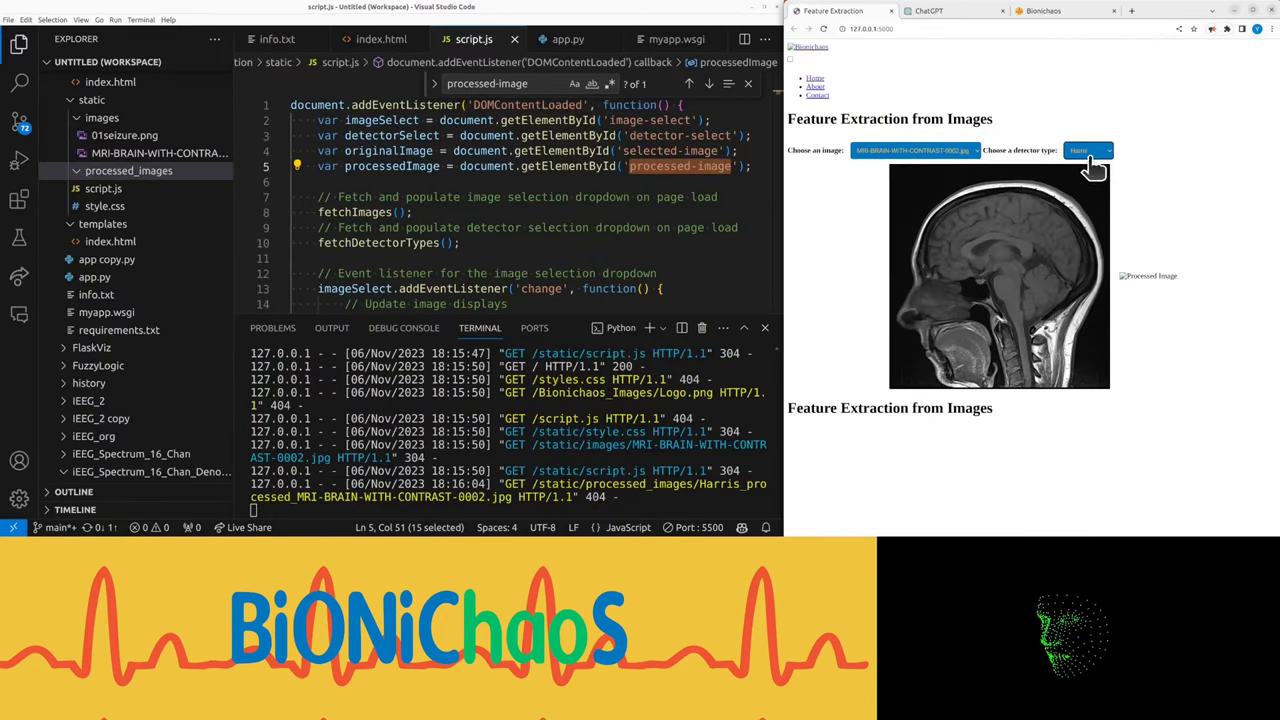
click(1110, 166)
click(370, 40)
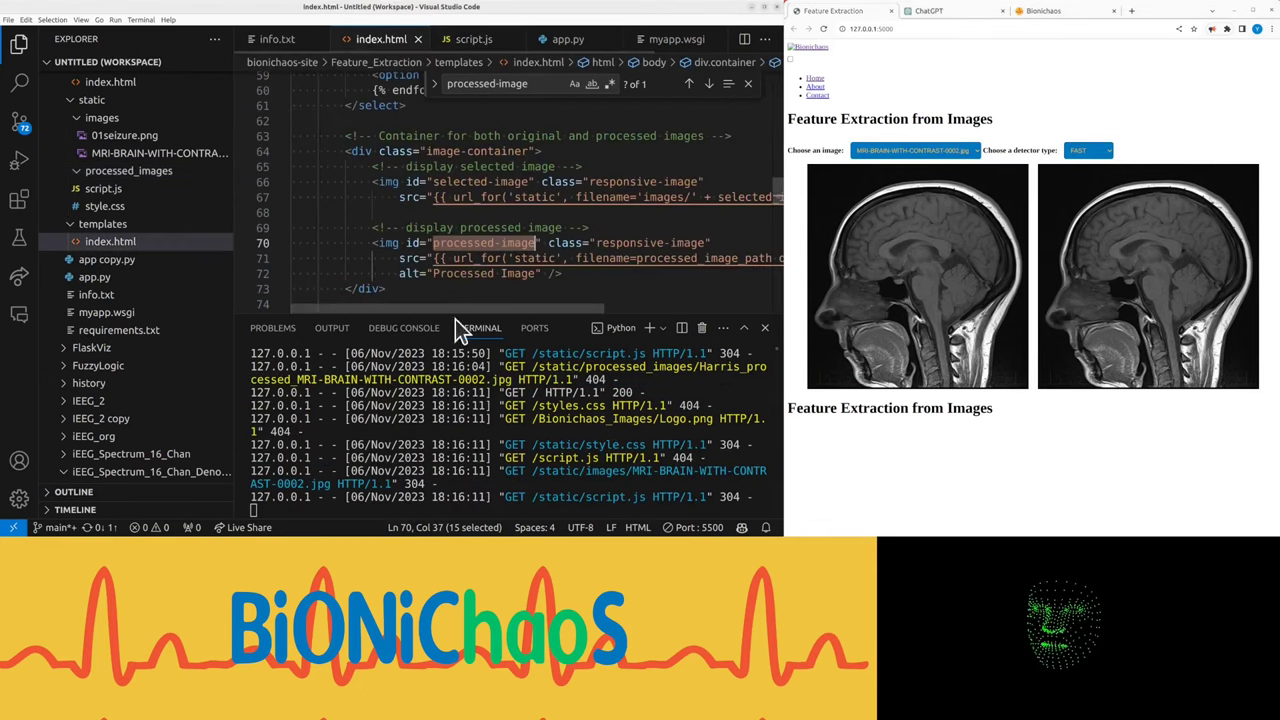
scroll(370, 228, down, 3)
scroll(370, 230, up, 5)
click(388, 278)
drag(488, 318, 488, 403)
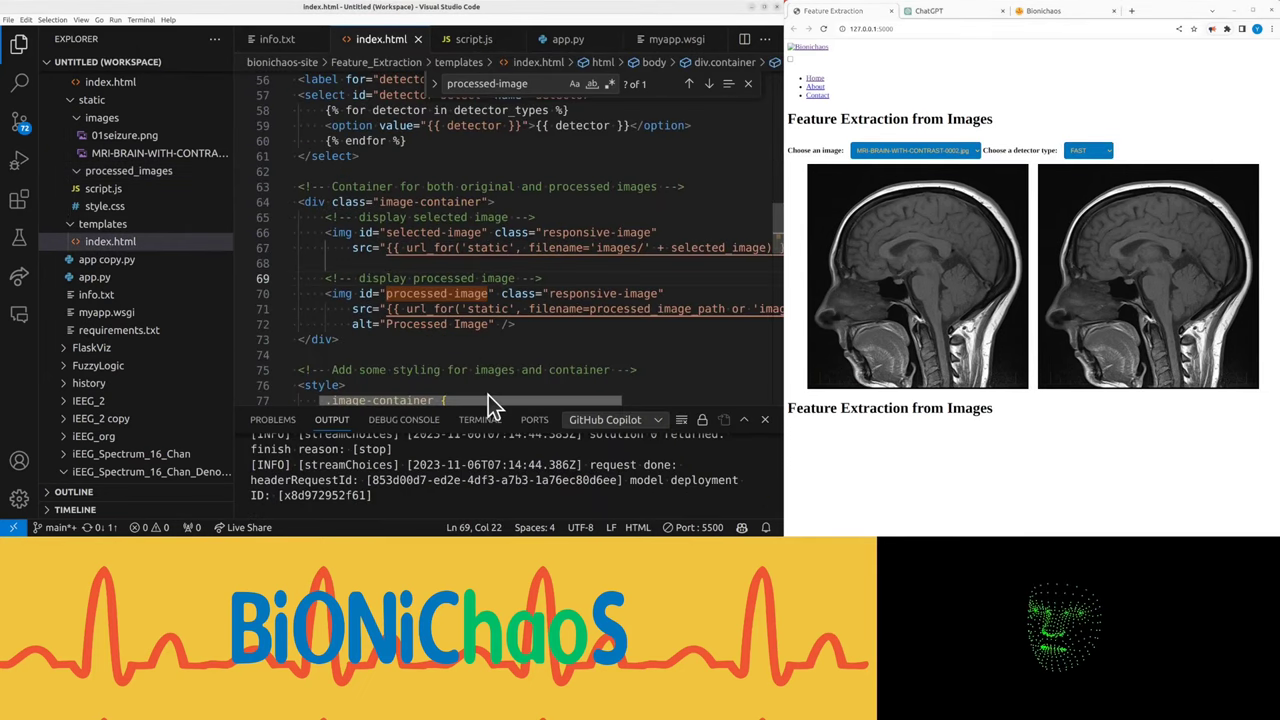
scroll(487, 393, right, 3)
scroll(548, 386, right, 2)
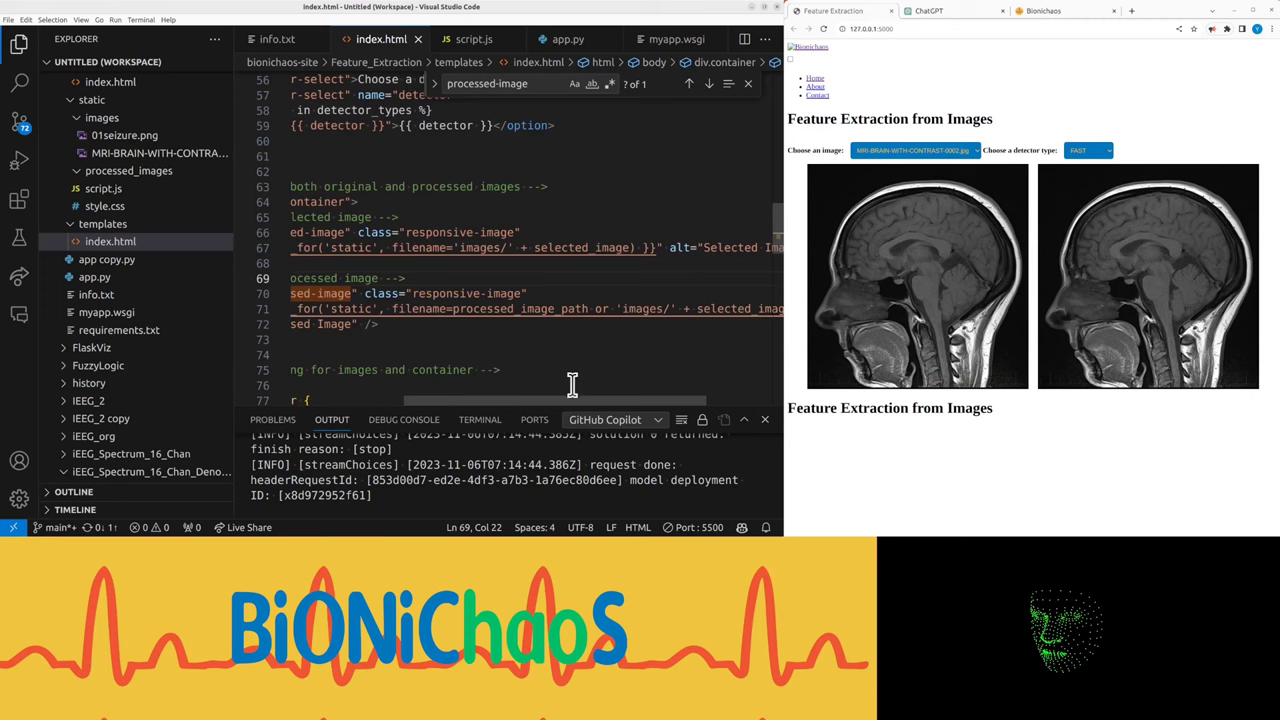
key(ctrl+b)
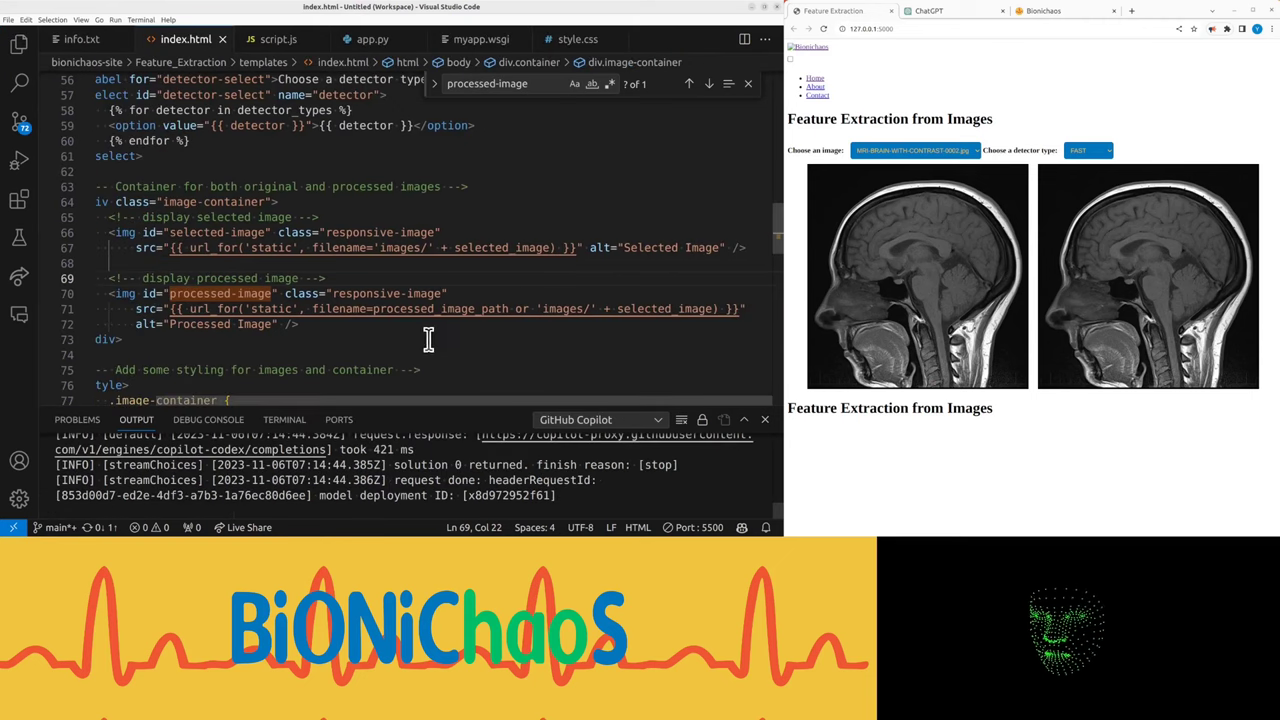
Paste the processed-image markup into ChatGPT and recheck the detector dropdown with a larger log panel
click(929, 10)
click(933, 492)
text(<!-- display processed image -->             <img id="processed-image" class="responsive-image"                 src="{{ url_for('static', filename=processed_image_path or 'images/' + selected_image) }}"                 alt="Processed Image" />         </div>)
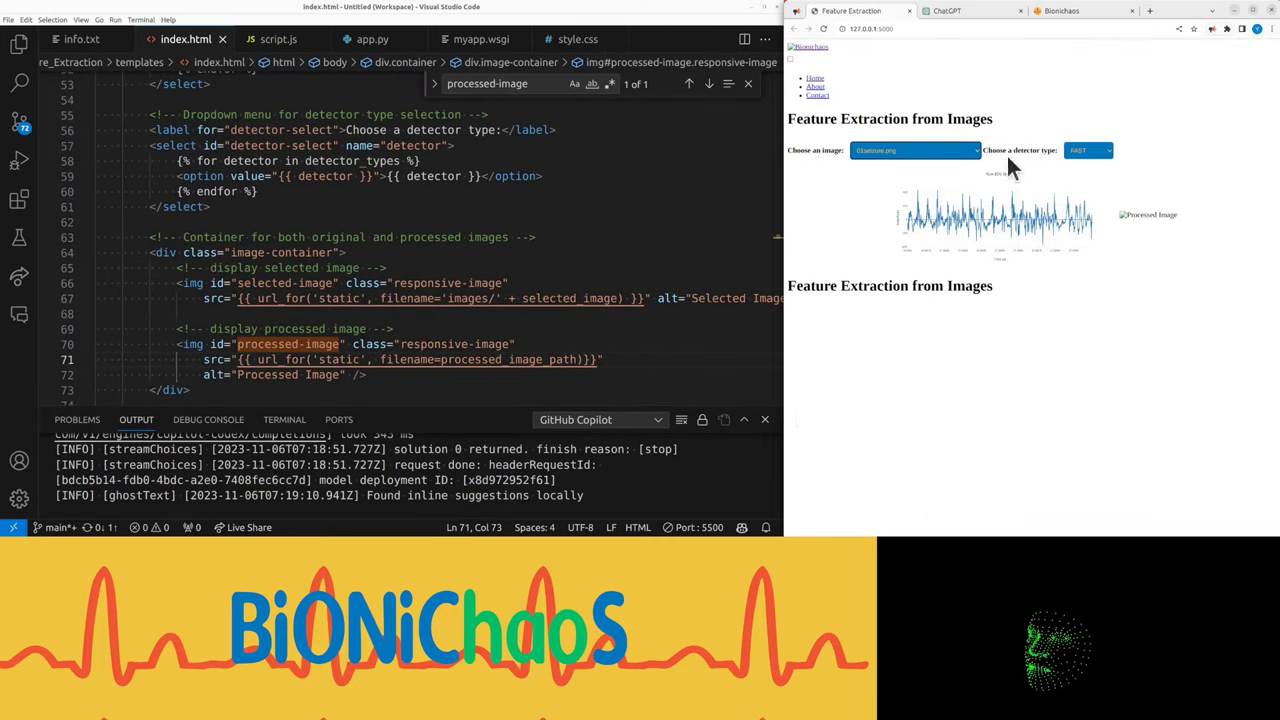
click(1100, 155)
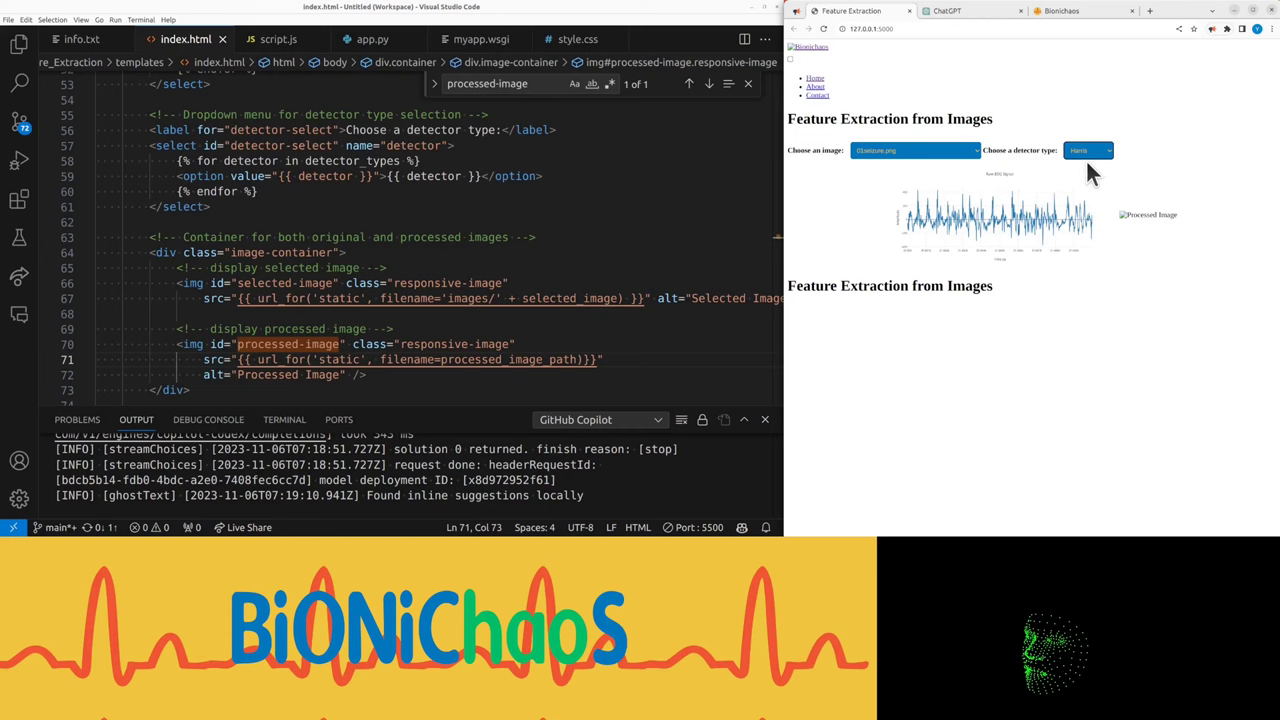
drag(750, 410, 750, 248)
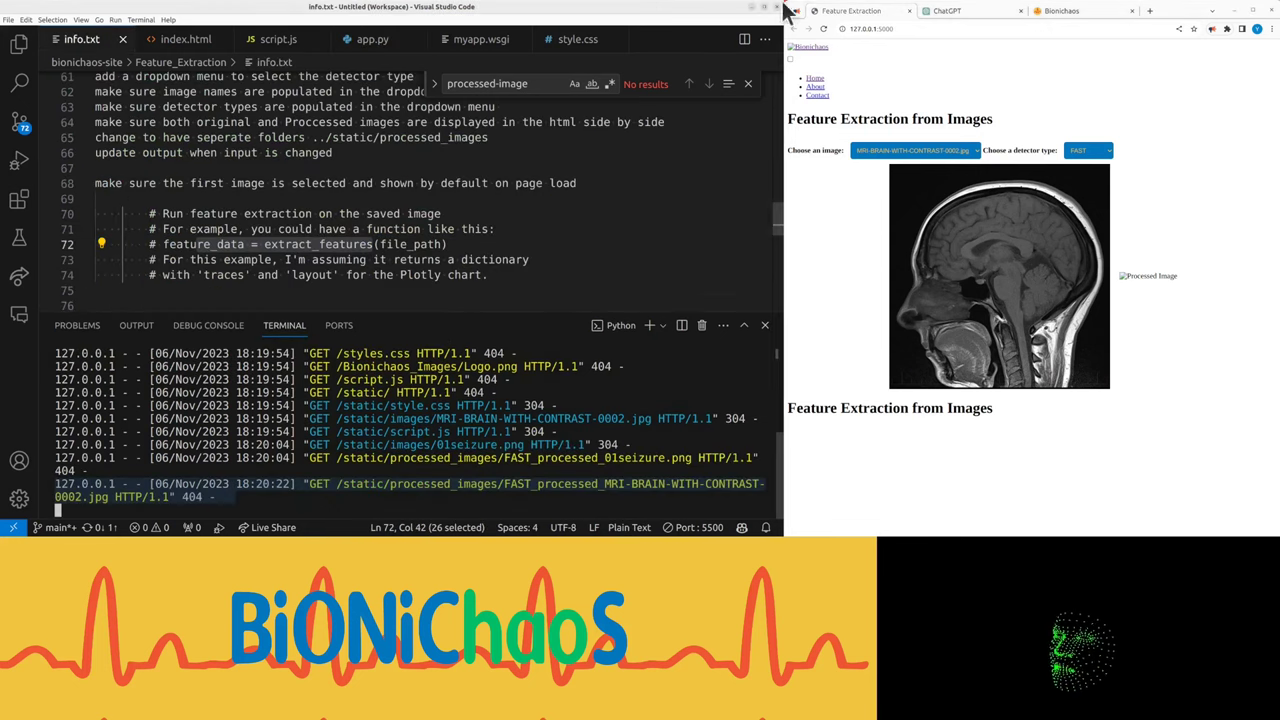
Put ChatGPT's OpenCV process_fast, process_harris and process_shi_tomasi code into app.py and check the reloaded page
click(948, 10)
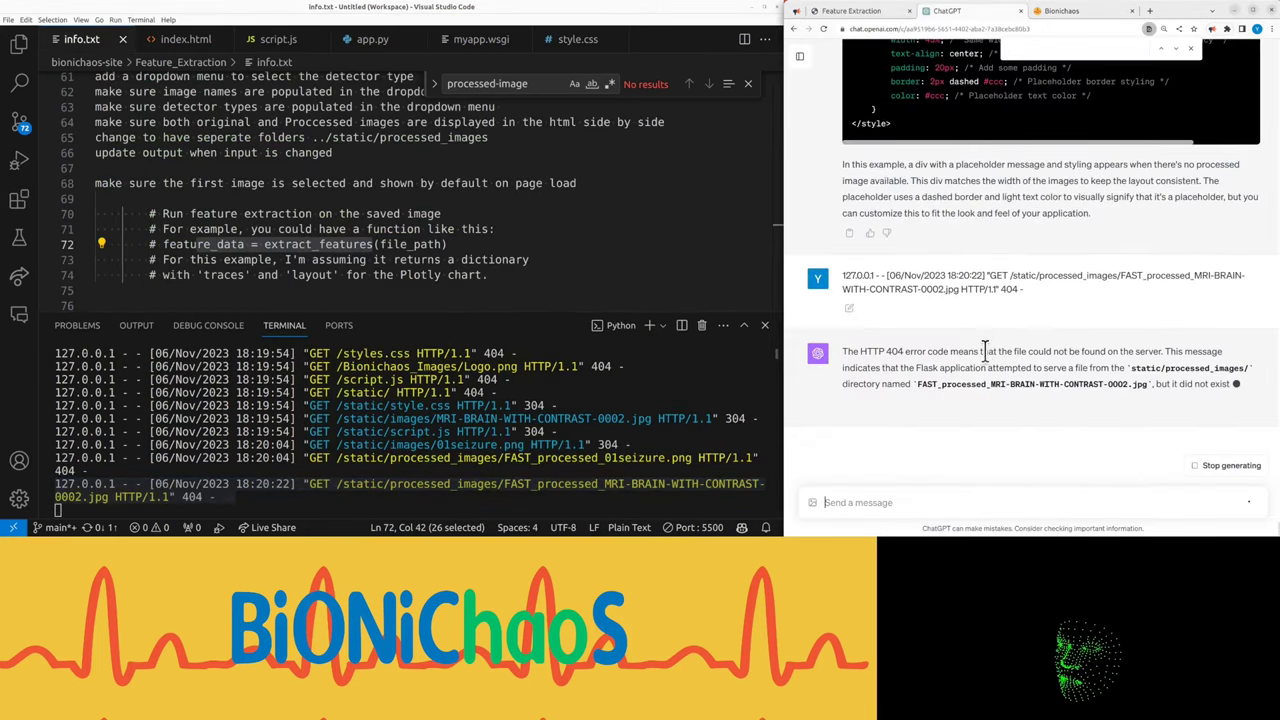
click(372, 39)
drag(409, 313, 409, 443)
scroll(316, 292, down, 10)
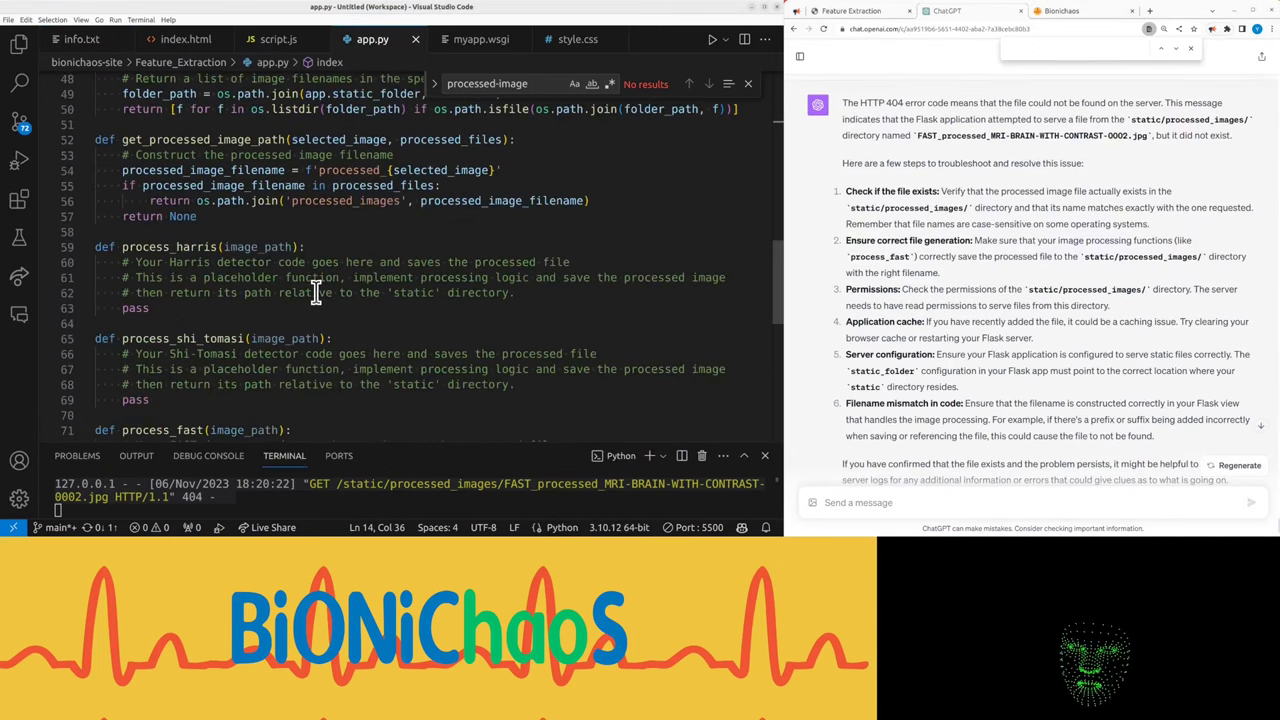
scroll(305, 292, down, 2)
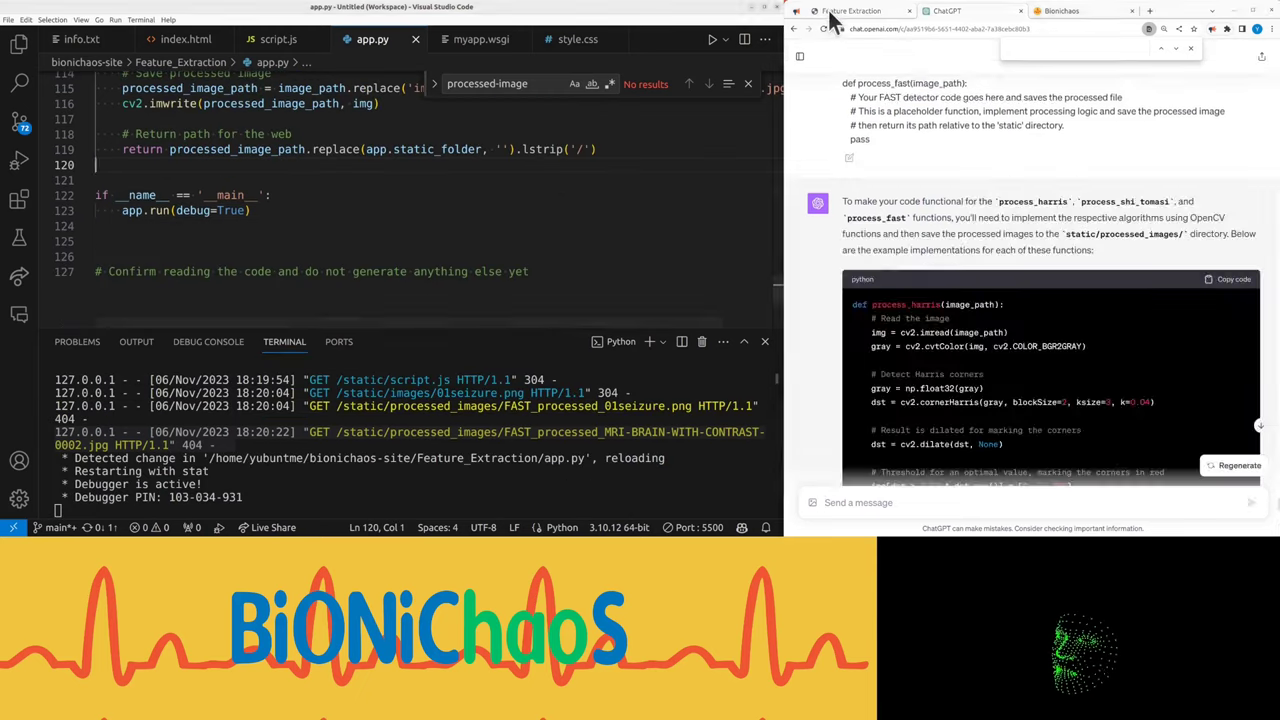
click(939, 153)
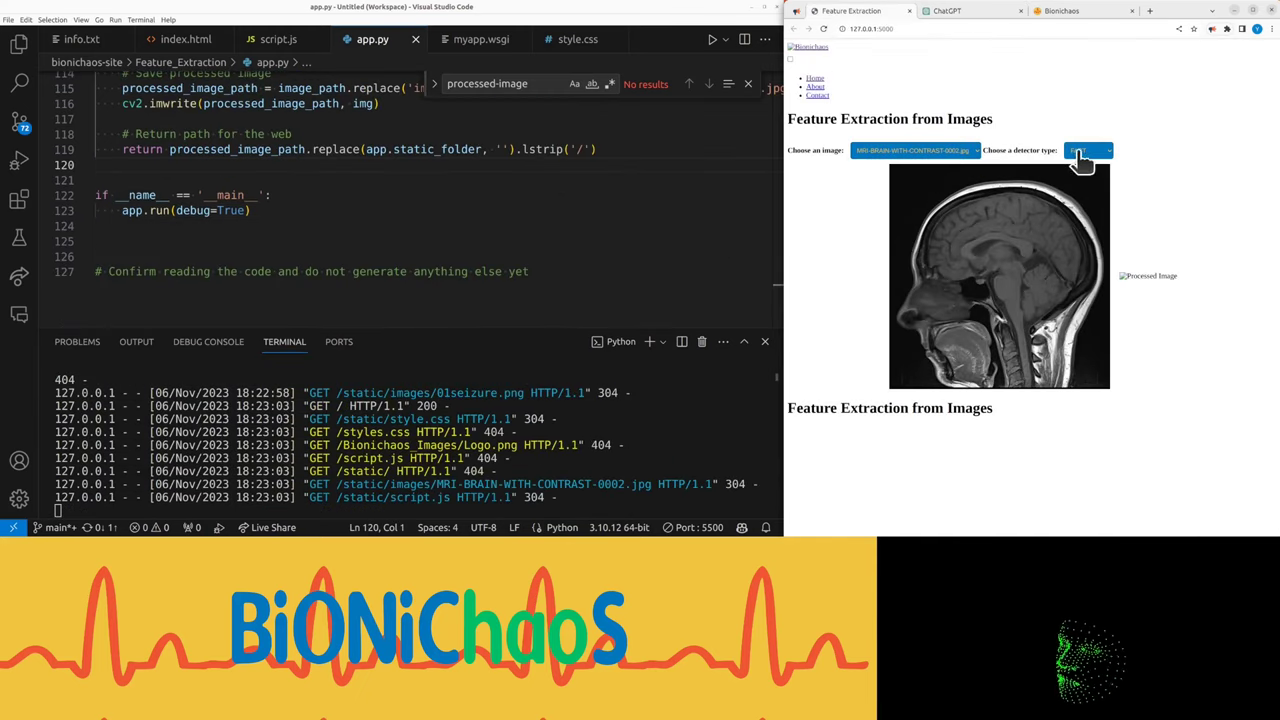
Choose Harris, then confirm in Explorer that static/processed_images contains no images
click(1079, 174)
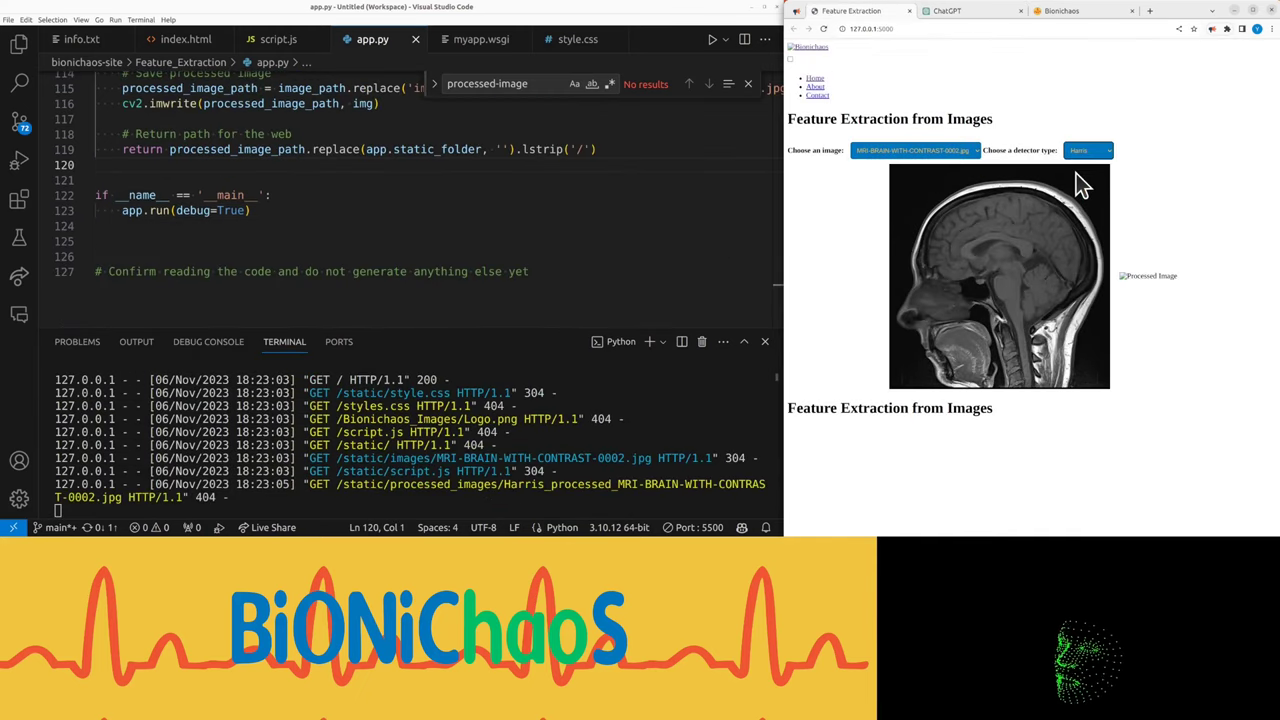
click(19, 44)
right_click(114, 206)
click(155, 355)
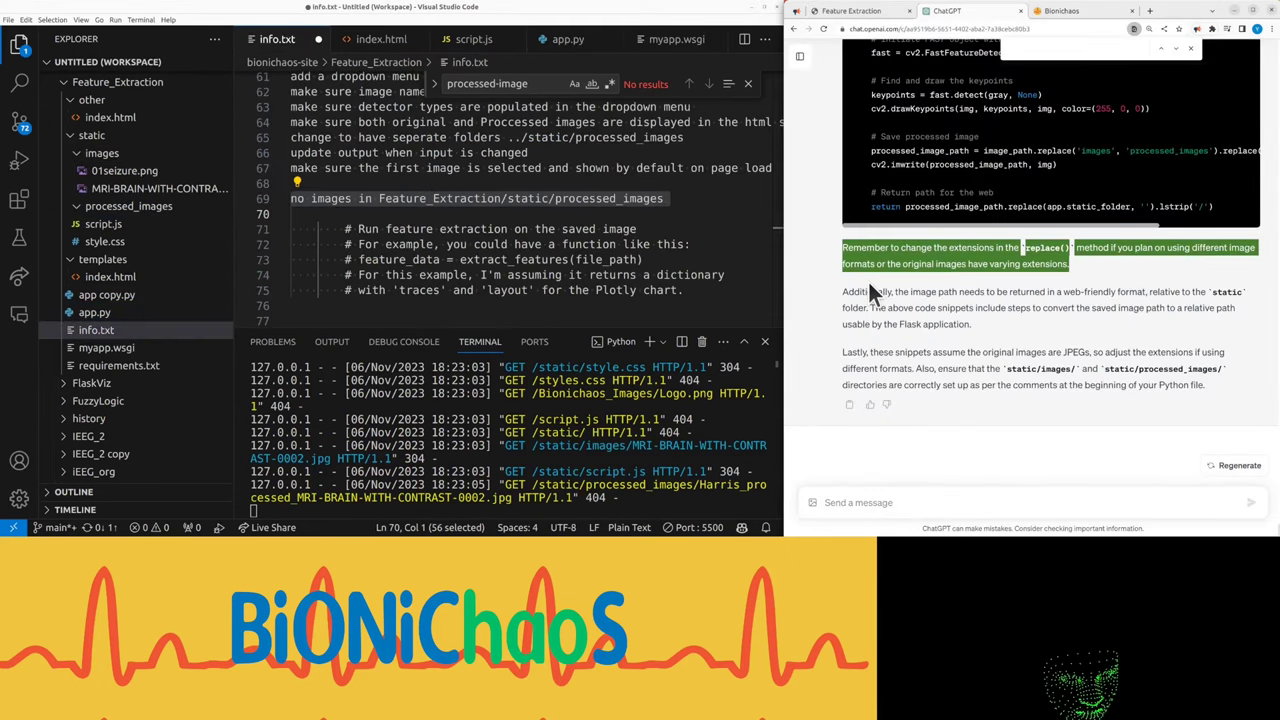
scroll(867, 284, up, 1)
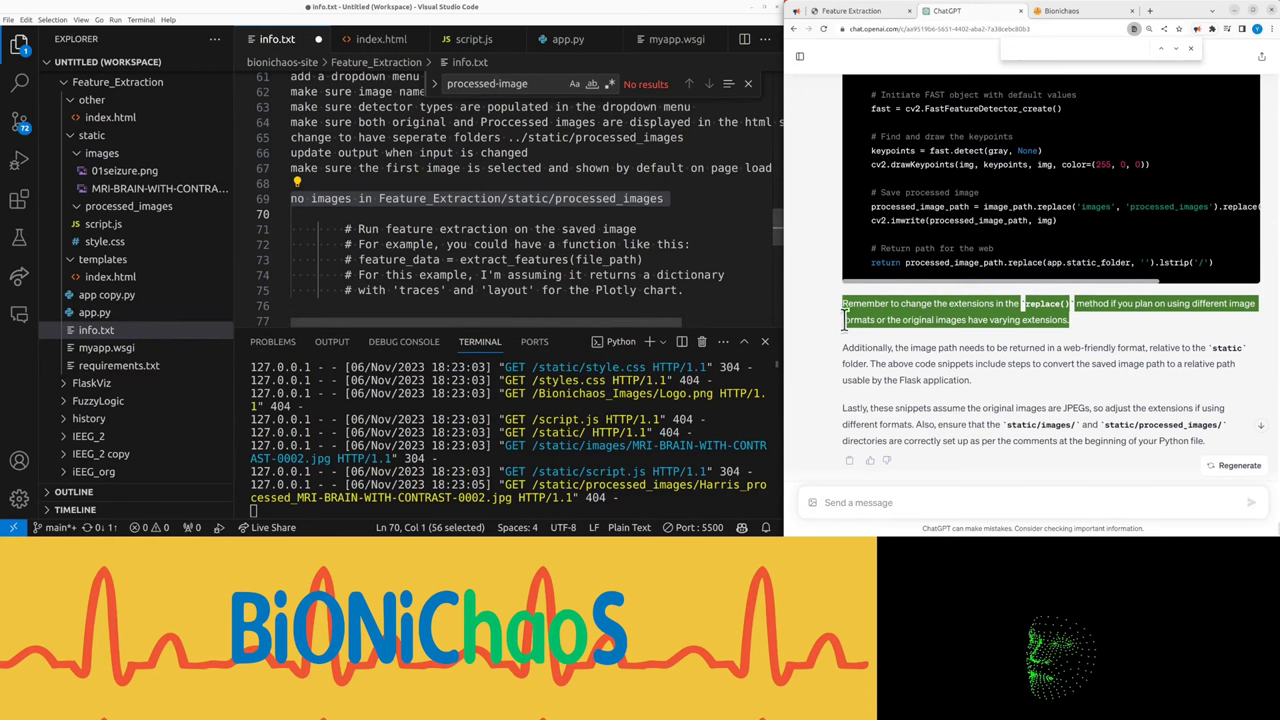
scroll(875, 343, down, 1)
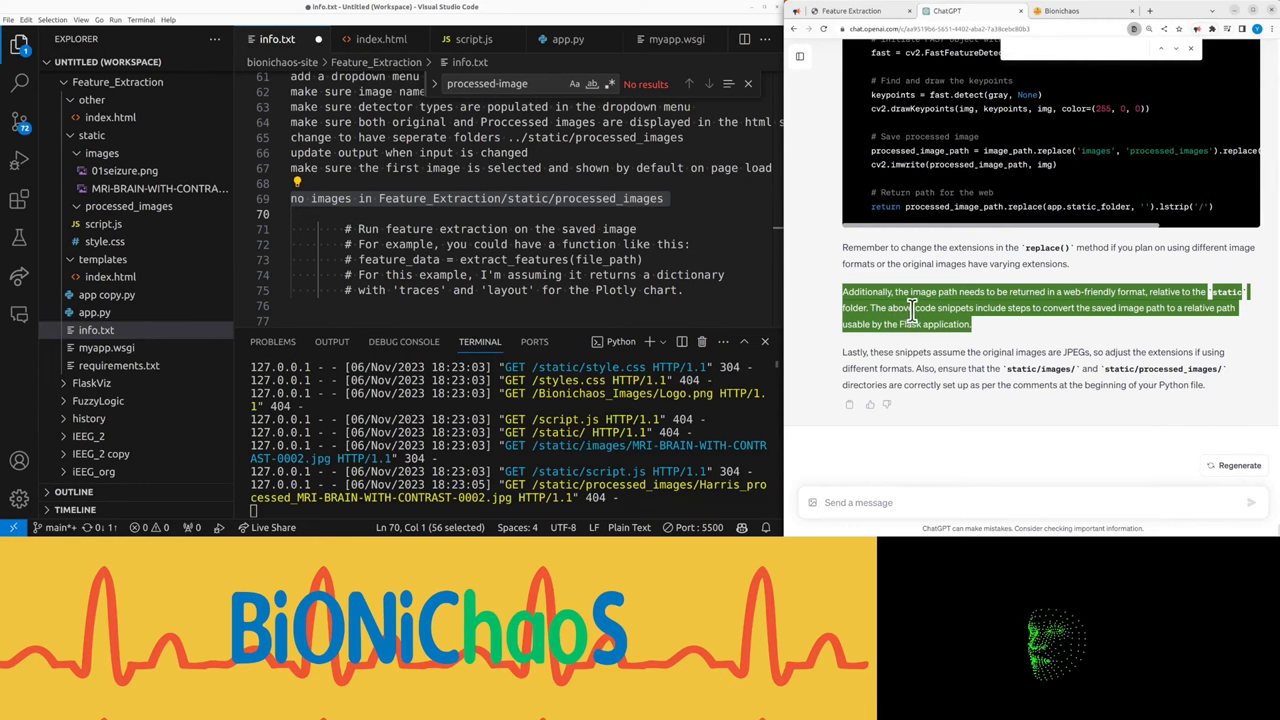
Paste the note that processed_images holds no images into ChatGPT's message box
click(873, 307)
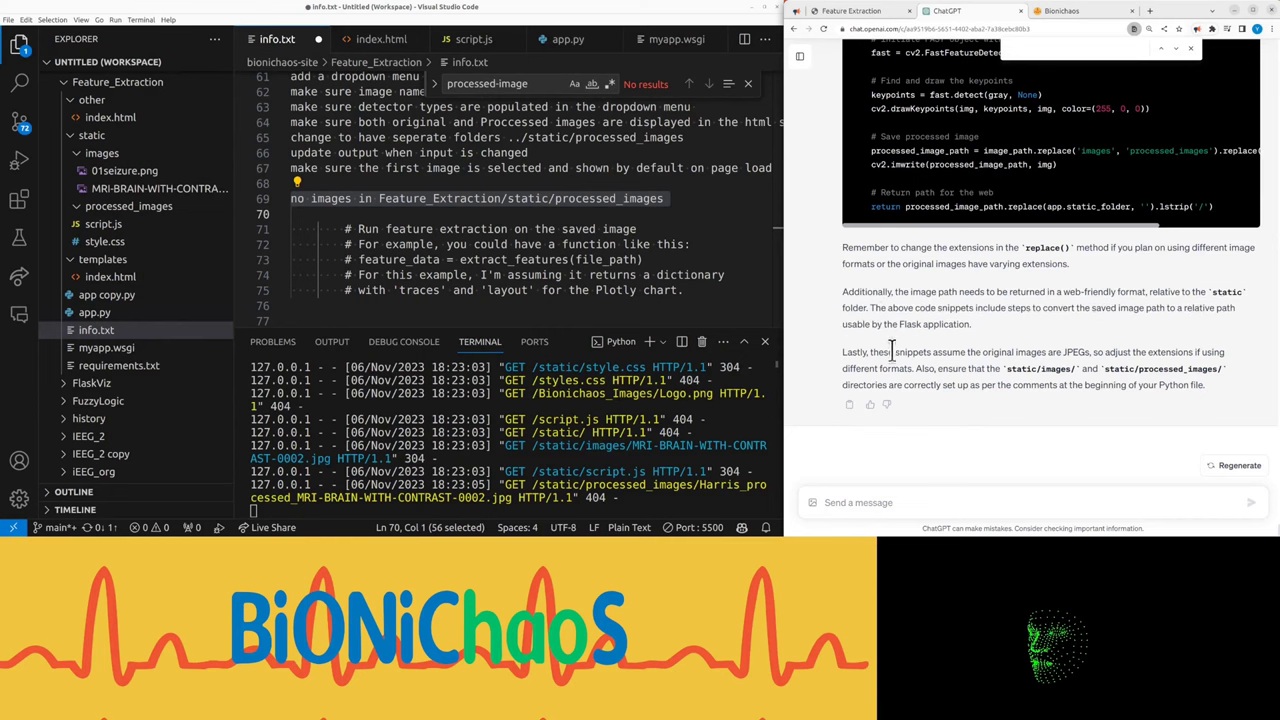
triple_click(892, 352)
click(910, 495)
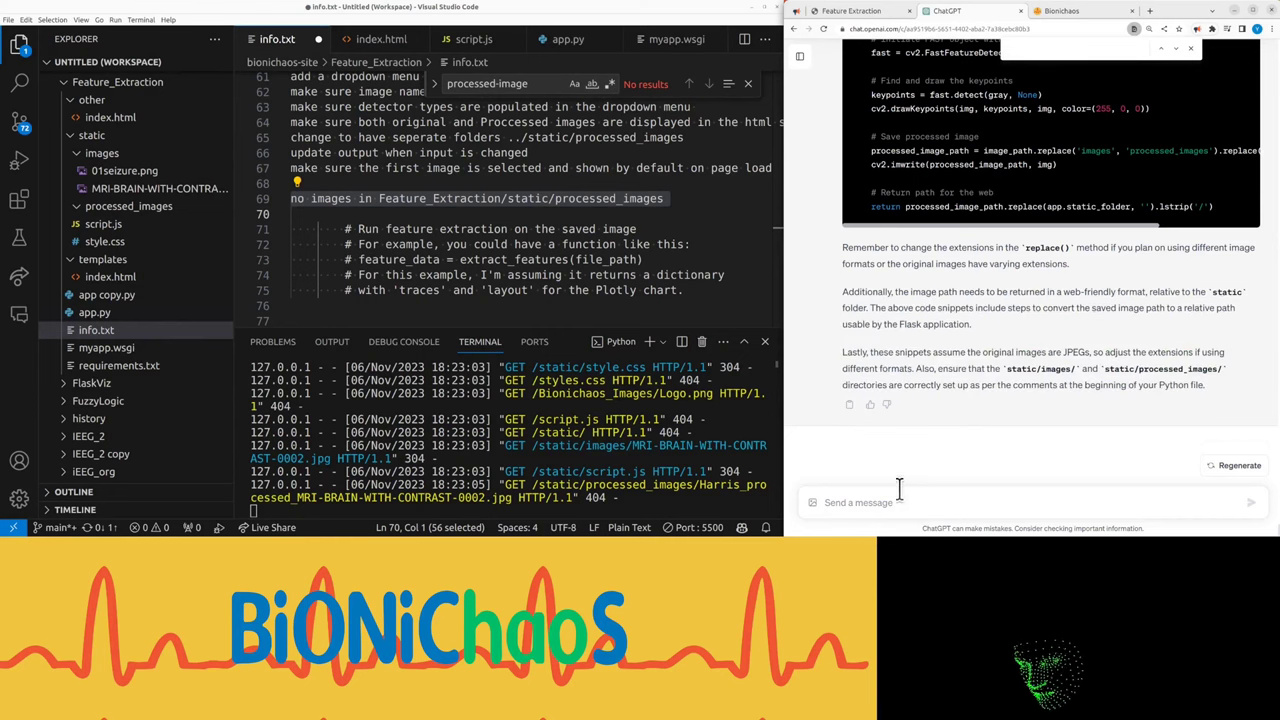
text(no images in Feature_Extraction/static/processed_images)
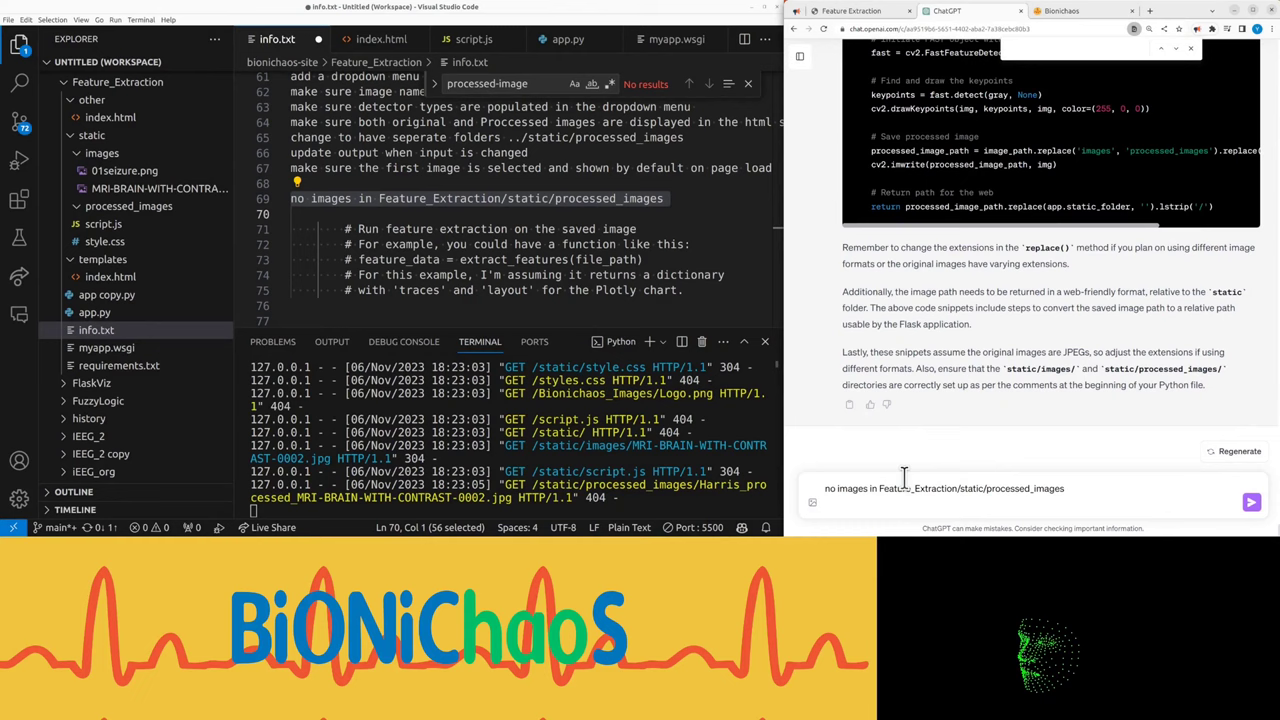